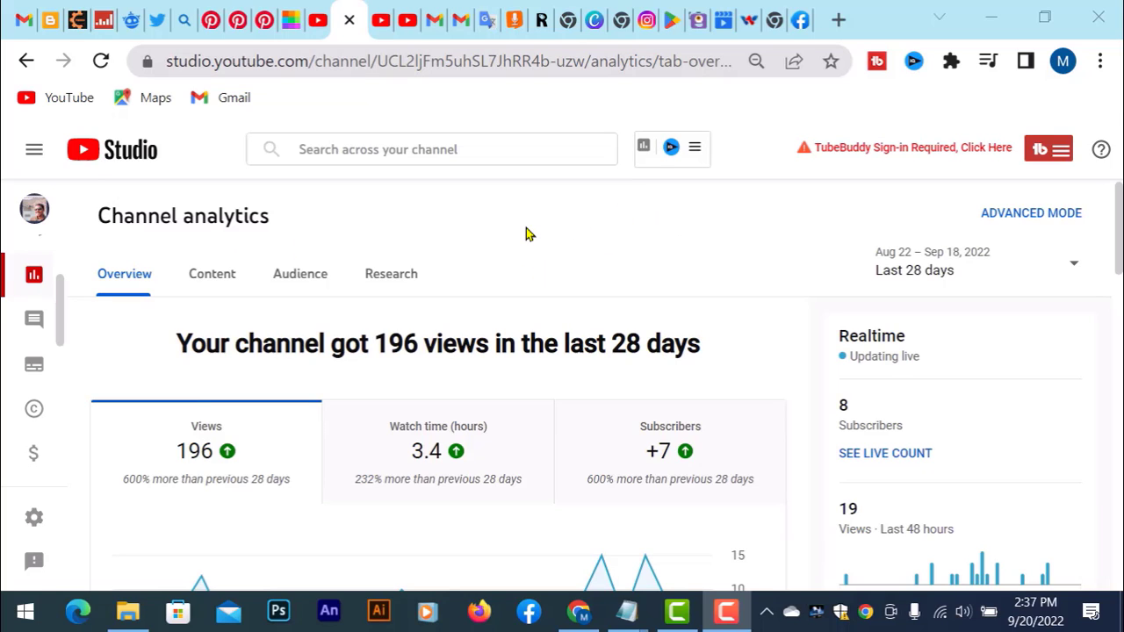
# Look over the channel analytics overview for the last 28 days.
pyautogui.scroll(-2, 529, 256)
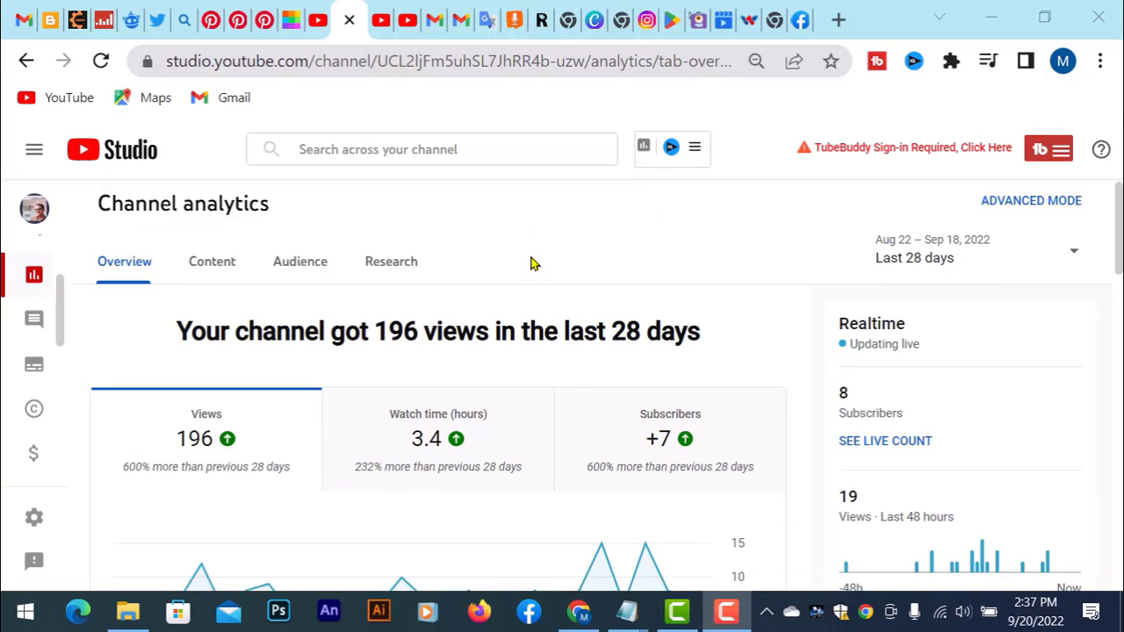
pyautogui.scroll(1, 513, 325)
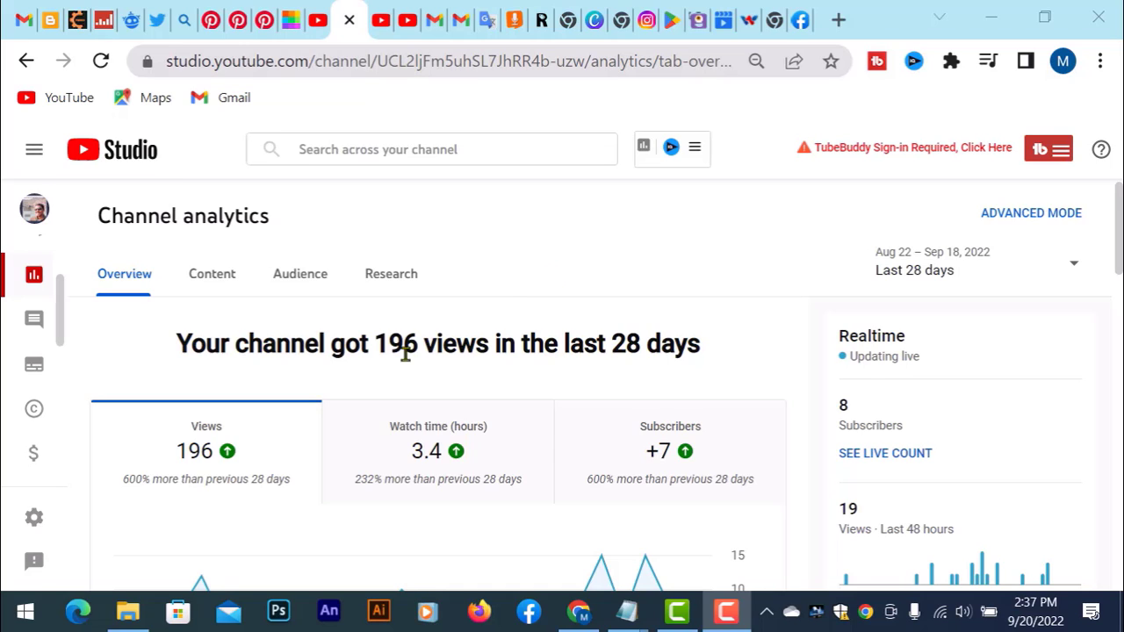
pyautogui.moveTo(487, 341); pyautogui.dragTo(389, 341)
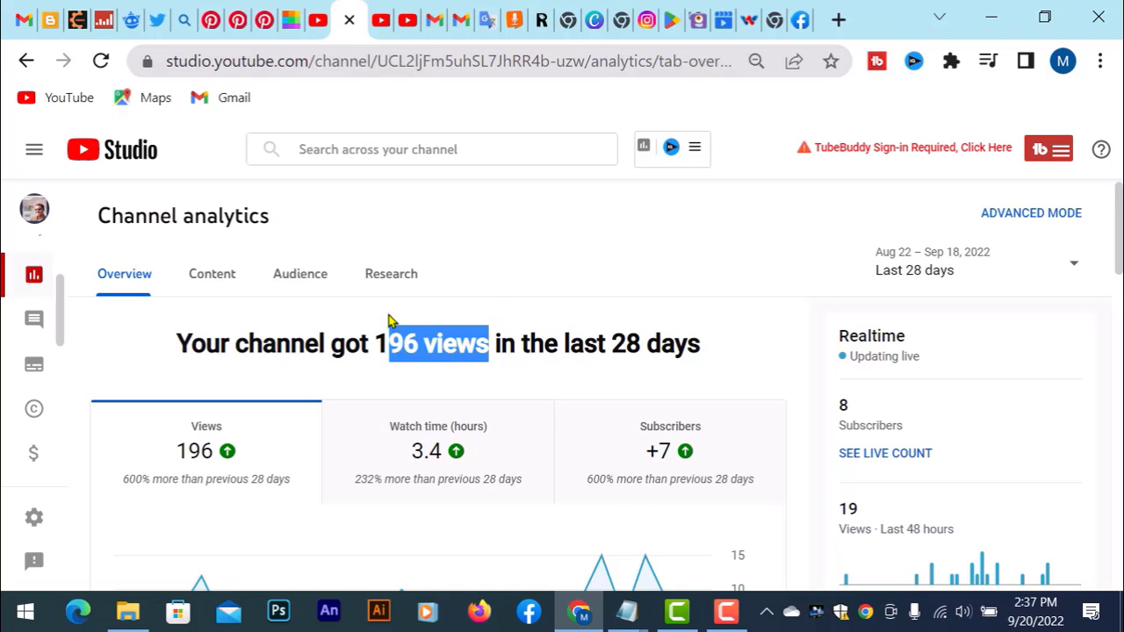
pyautogui.click(370, 313)
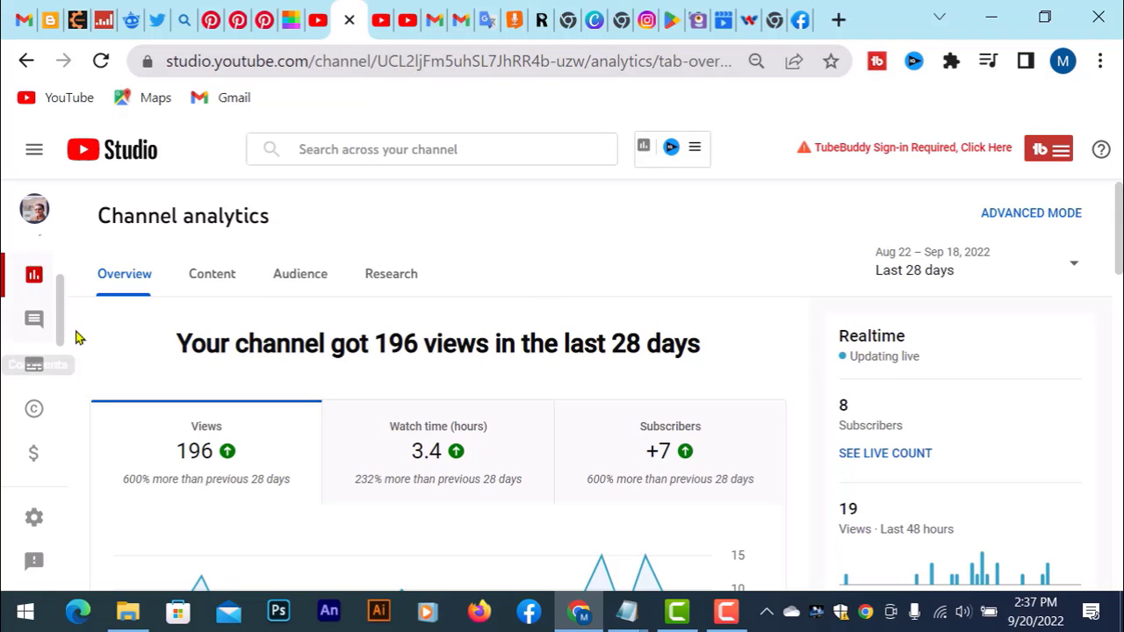
pyautogui.scroll(-2, 34, 334)
pyautogui.scroll(3, 33, 352)
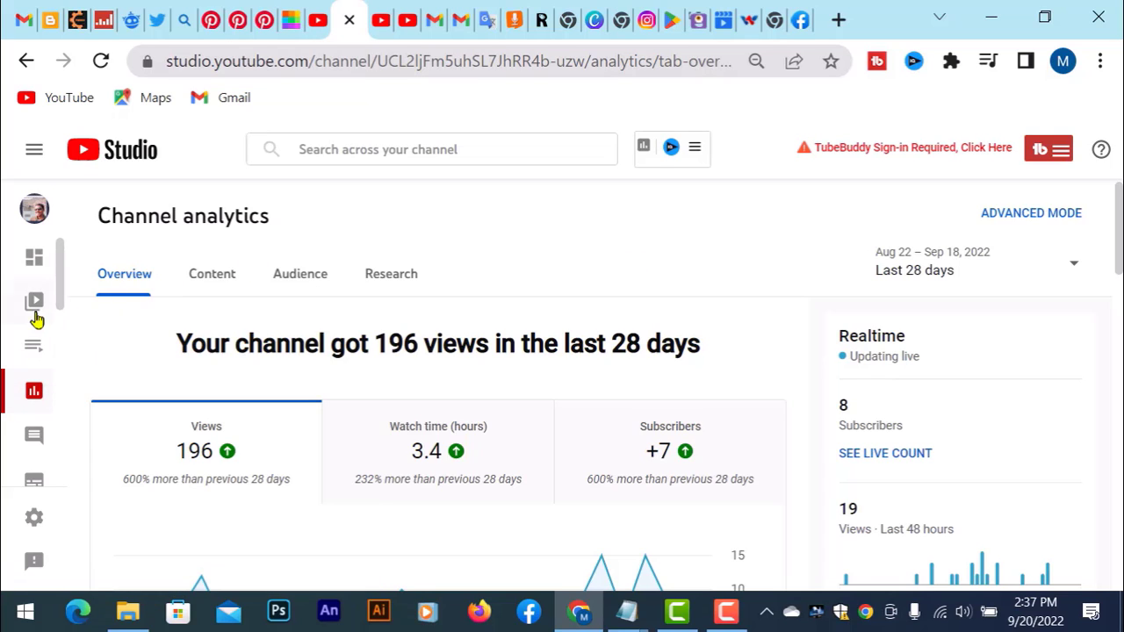
pyautogui.scroll(-2, 35, 318)
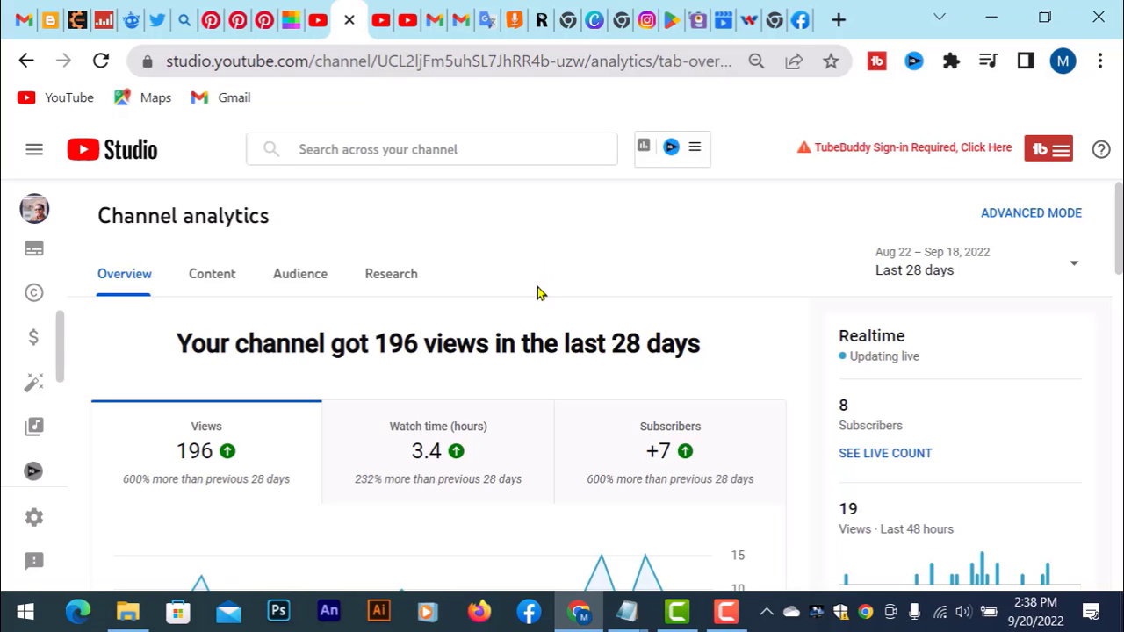
pyautogui.scroll(-3, 579, 278)
pyautogui.scroll(3, 573, 280)
pyautogui.scroll(-1, 358, 231)
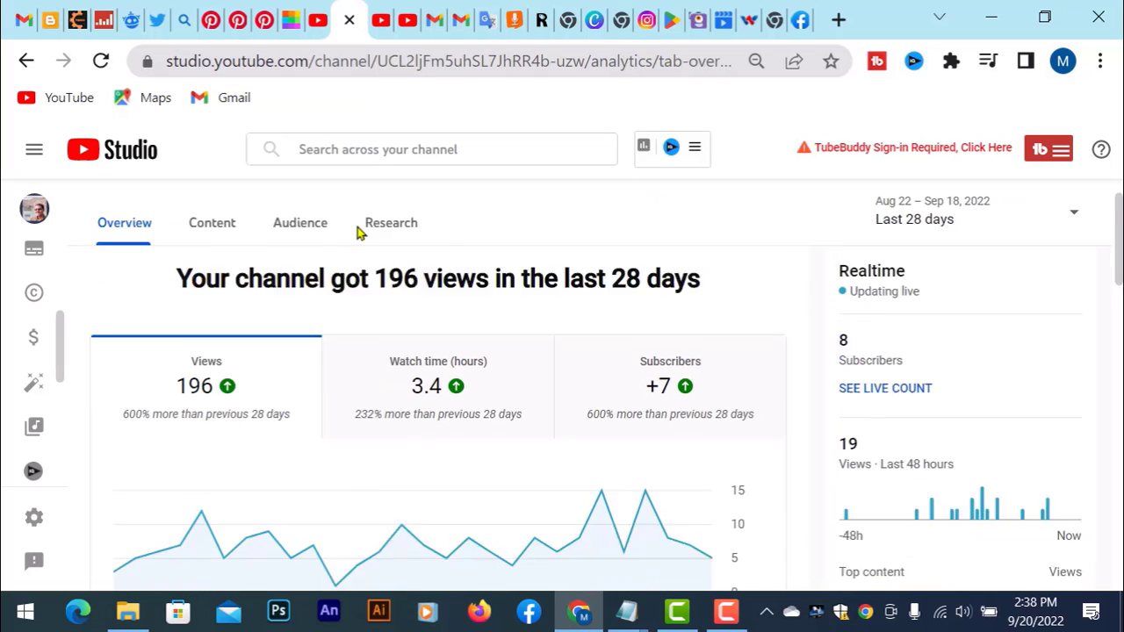
pyautogui.scroll(1, 378, 290)
# Open the channel dashboard, go on to the Channel subtitles page and look through its video list.
pyautogui.scroll(3, 29, 308)
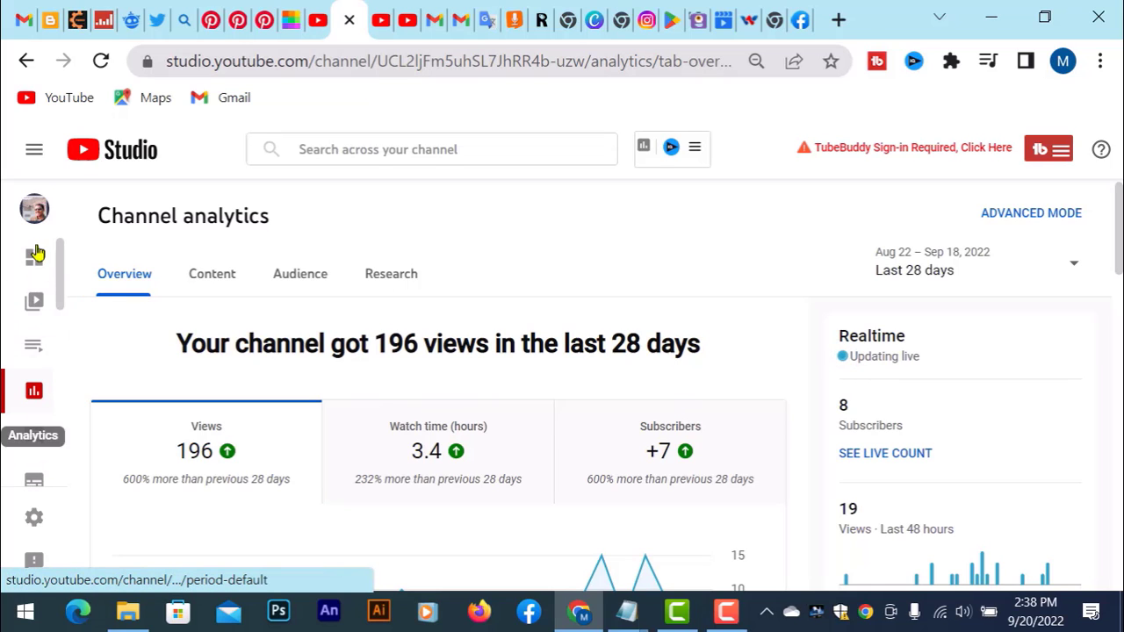
pyautogui.click(32, 256)
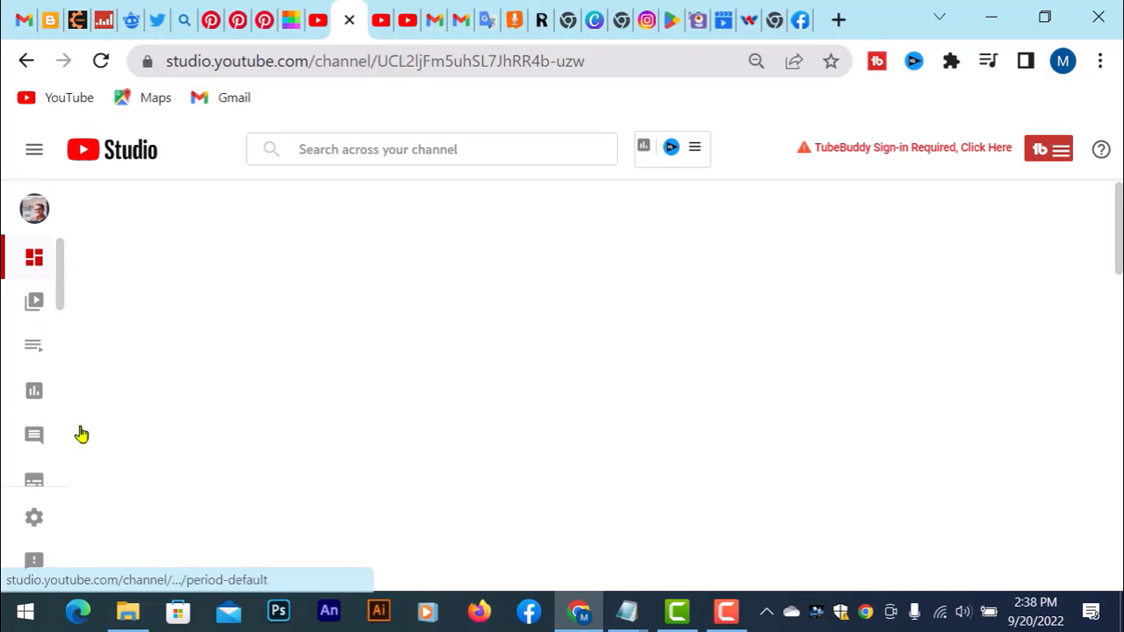
pyautogui.scroll(-1, 33, 328)
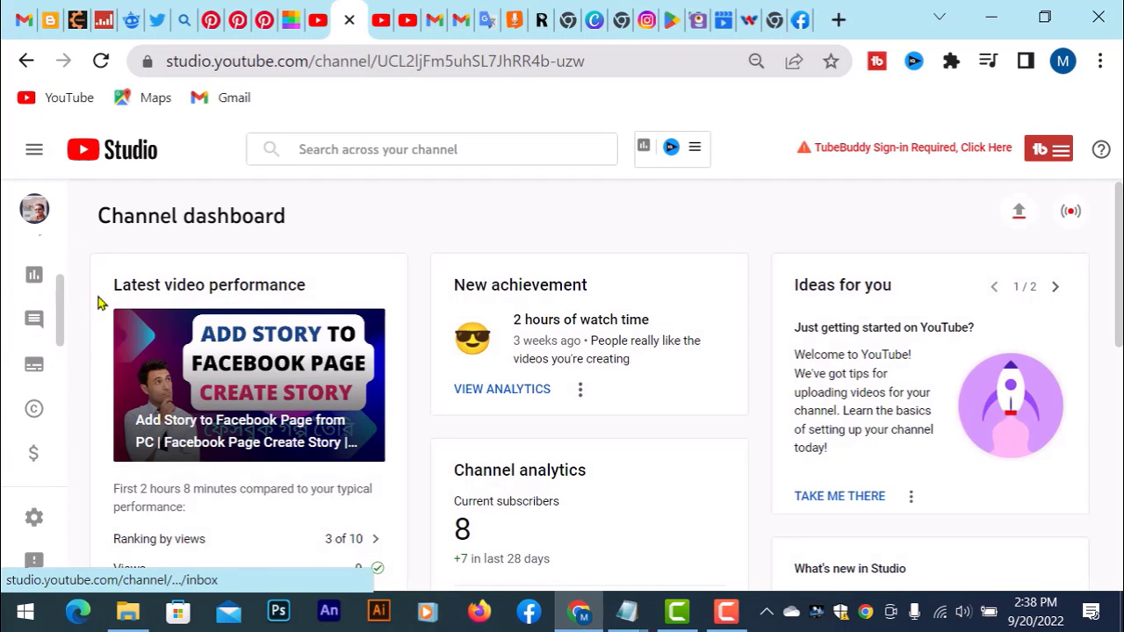
pyautogui.click(26, 370)
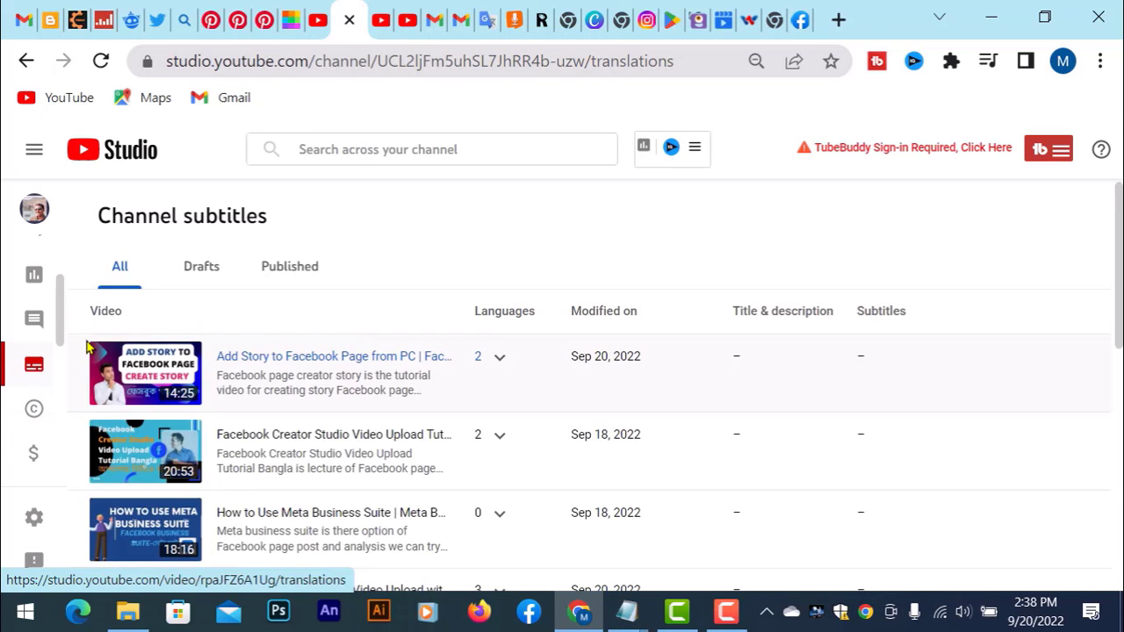
pyautogui.scroll(-6, 314, 418)
pyautogui.scroll(6, 338, 475)
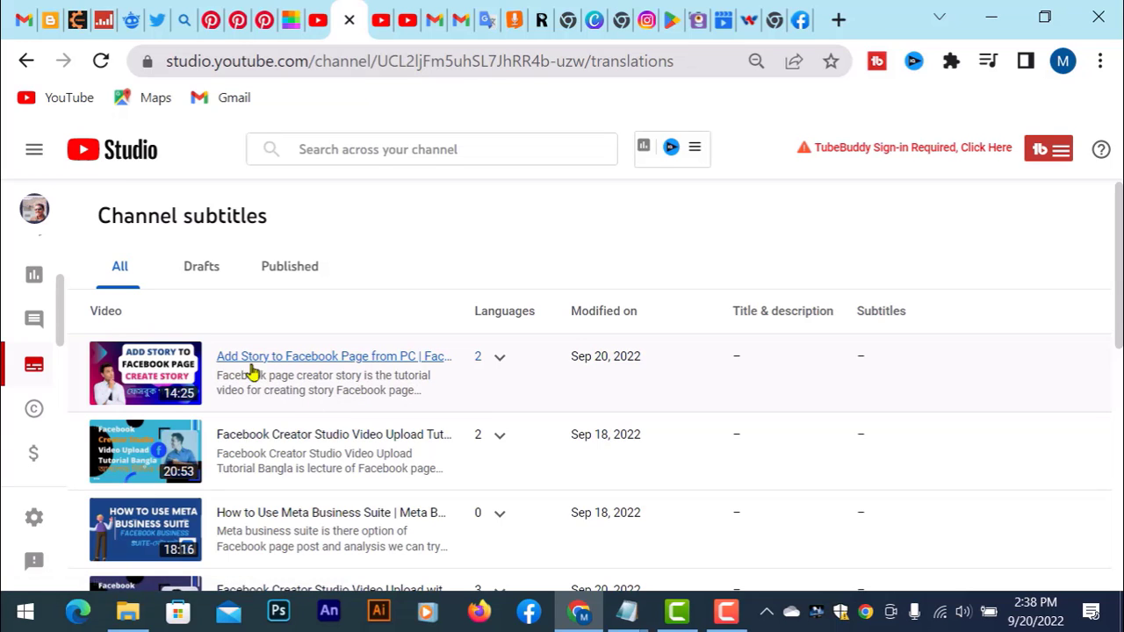
# Open the English subtitles of the "Add Story to Facebook Page from PC" video for editing.
pyautogui.click(354, 359)
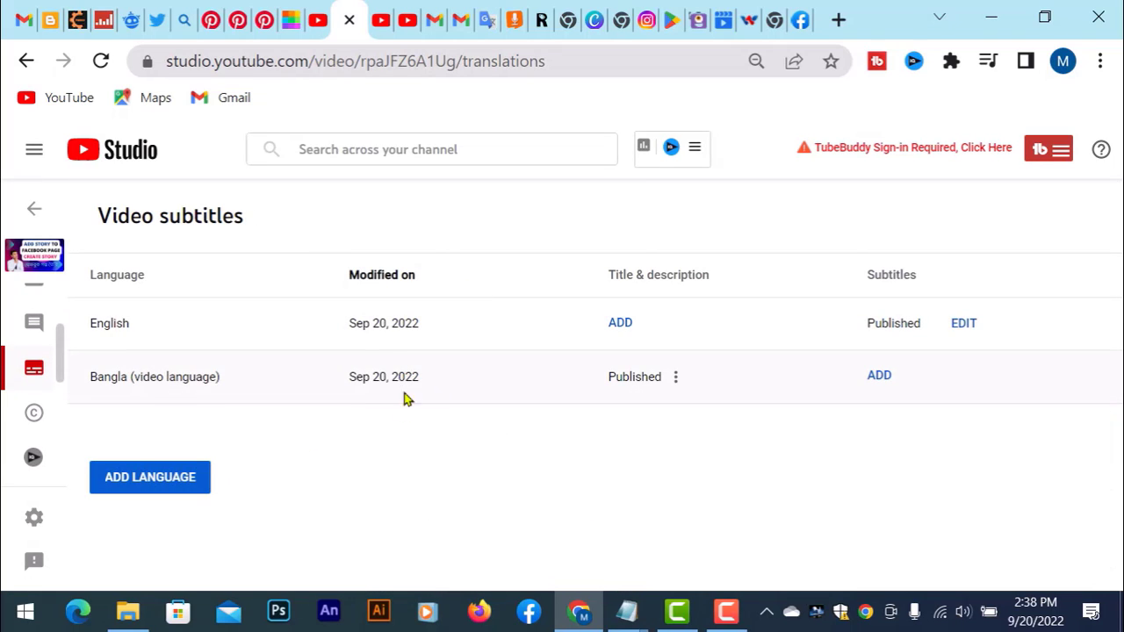
pyautogui.moveTo(264, 219); pyautogui.dragTo(97, 216)
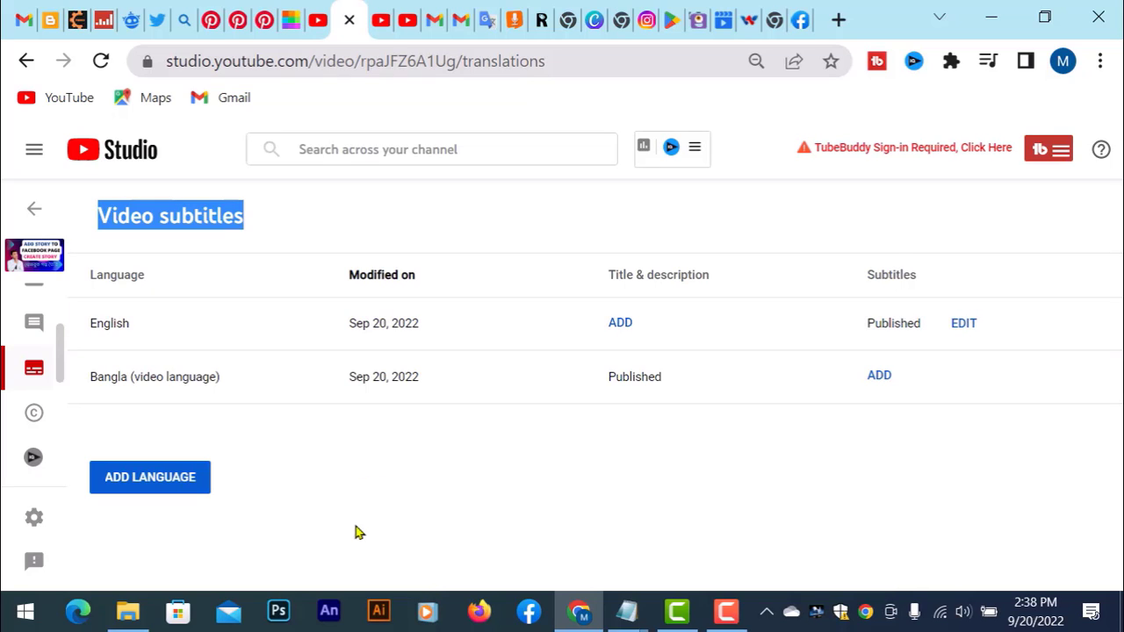
pyautogui.click(964, 327)
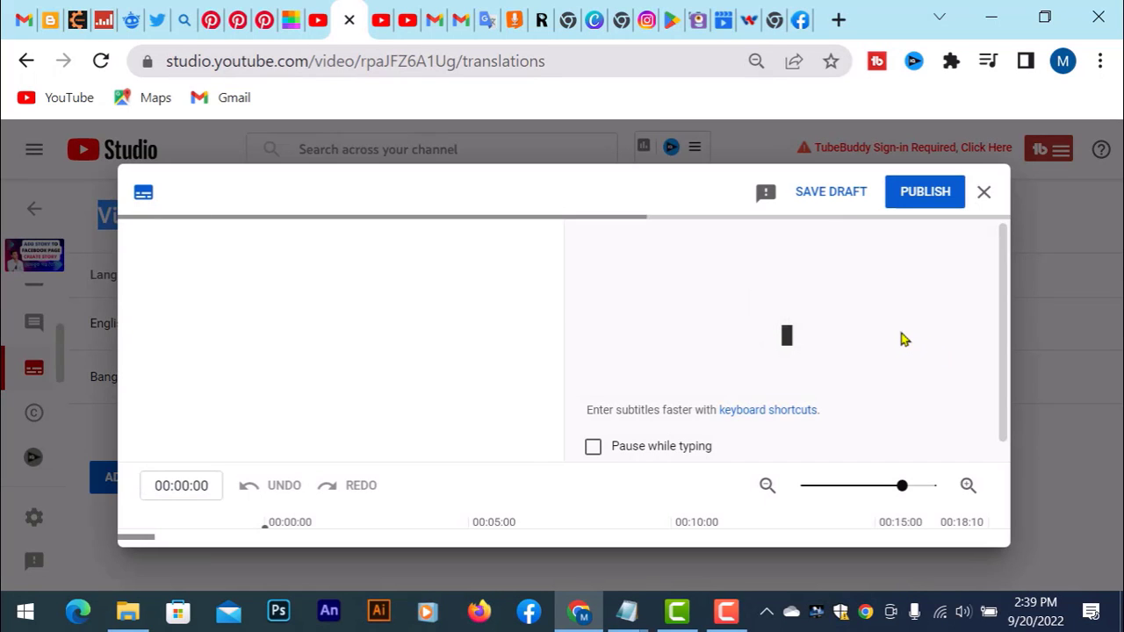
# Read through the existing English captions and their timings from the first to the last one.
pyautogui.scroll(-20, 317, 325)
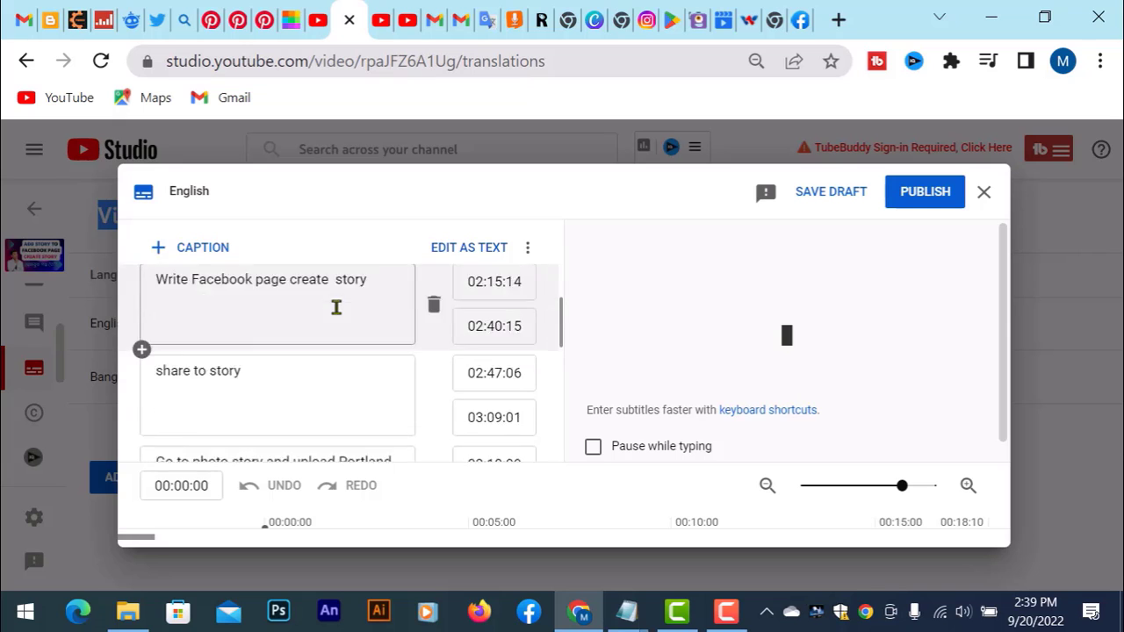
pyautogui.scroll(20, 311, 388)
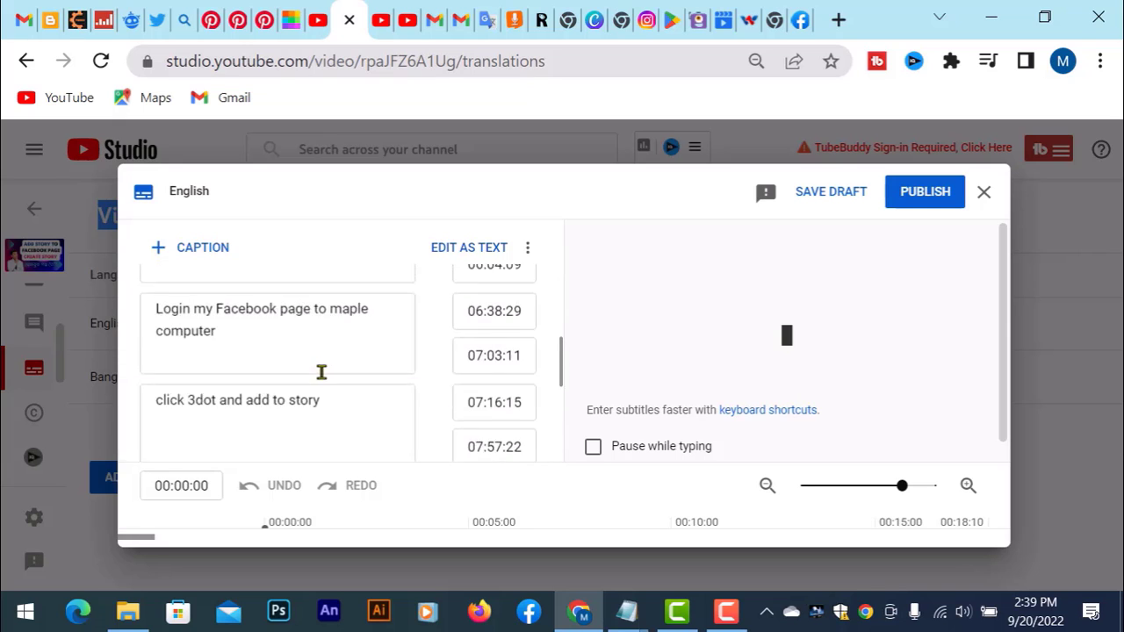
pyautogui.scroll(-20, 264, 334)
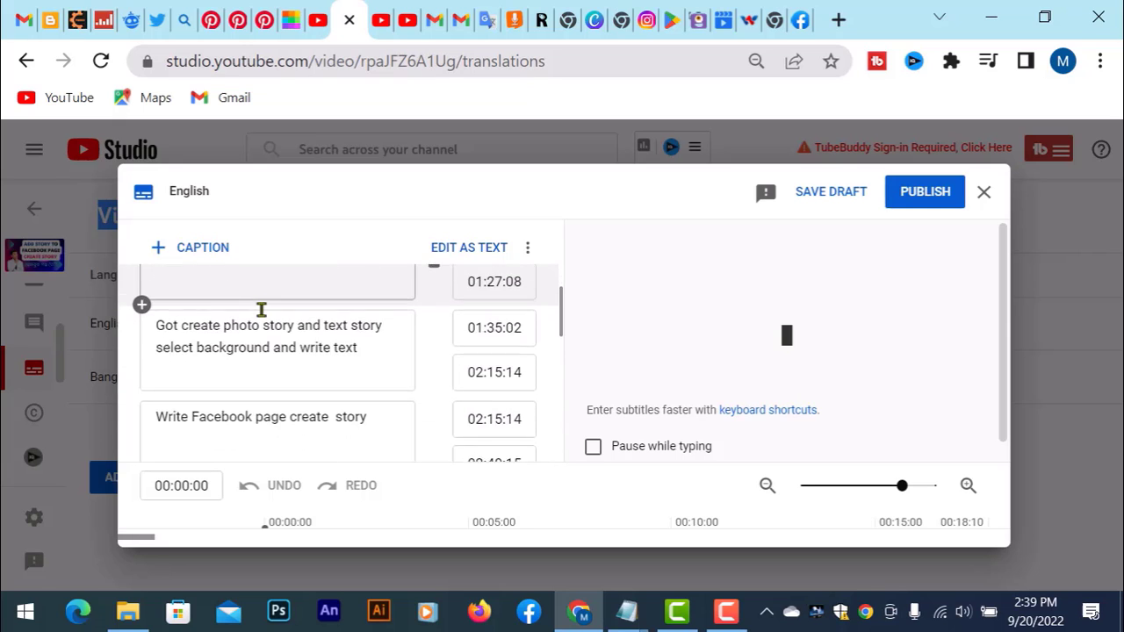
pyautogui.scroll(-3, 268, 375)
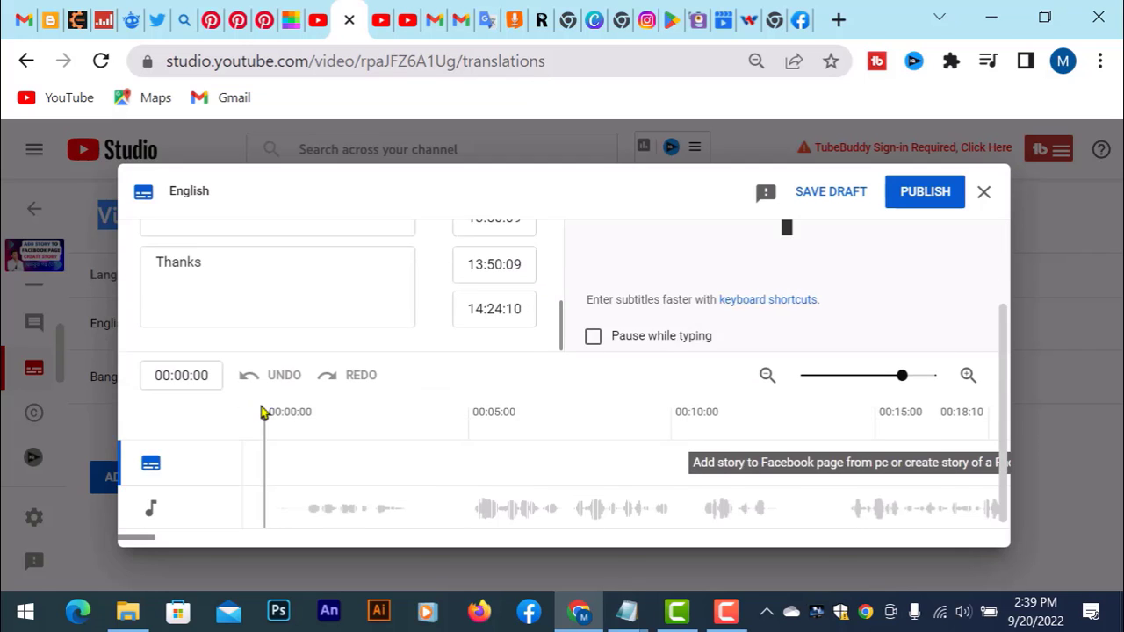
pyautogui.scroll(15, 266, 351)
pyautogui.scroll(15, 255, 361)
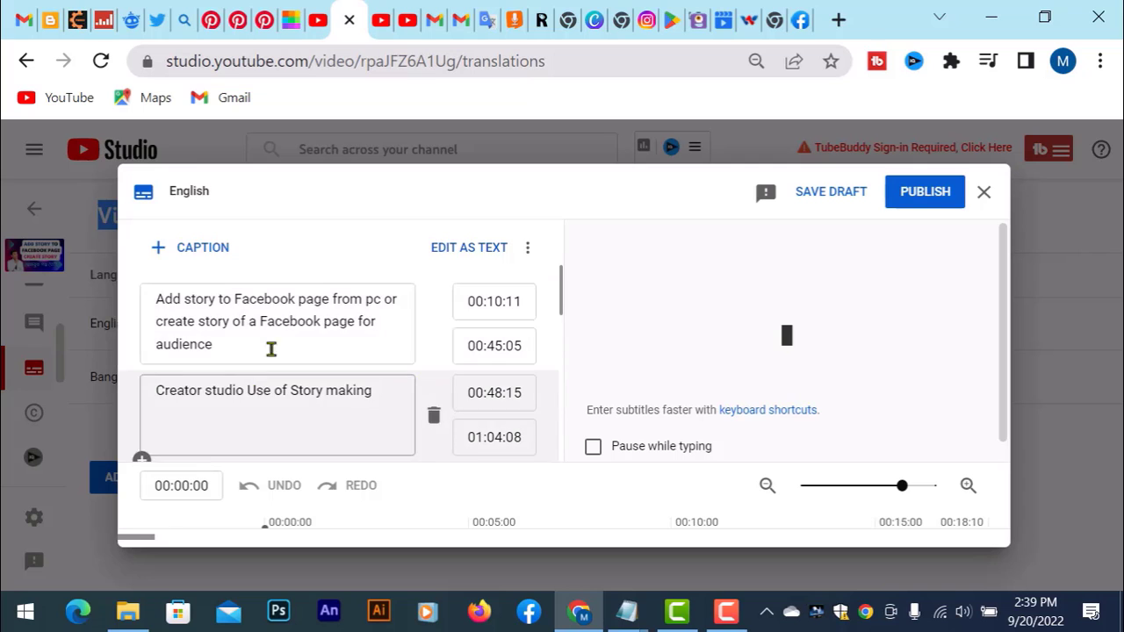
pyautogui.scroll(-8, 271, 349)
pyautogui.scroll(5, 286, 372)
pyautogui.scroll(3, 278, 351)
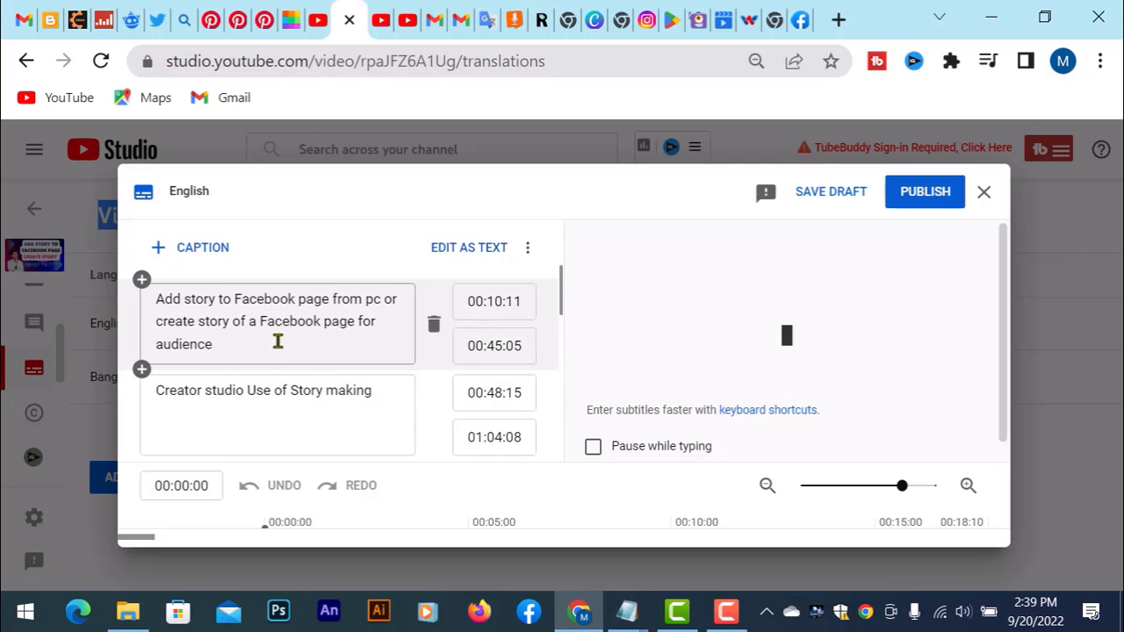
# Clear all existing English subtitles of the video.
pyautogui.click(529, 249)
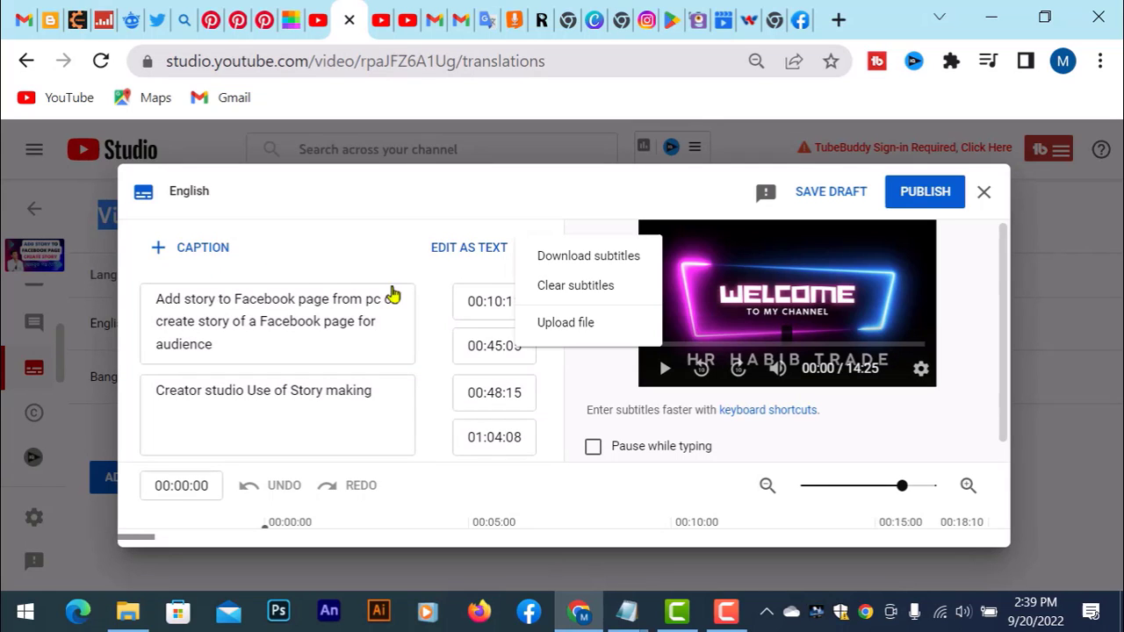
pyautogui.click(578, 289)
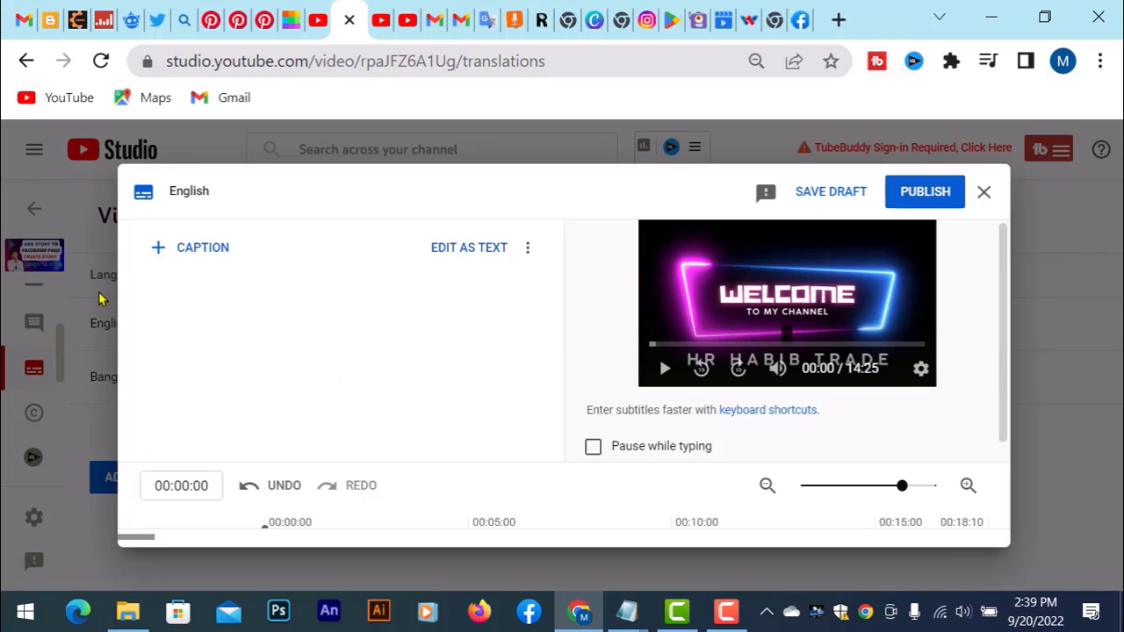
pyautogui.scroll(-3, 236, 328)
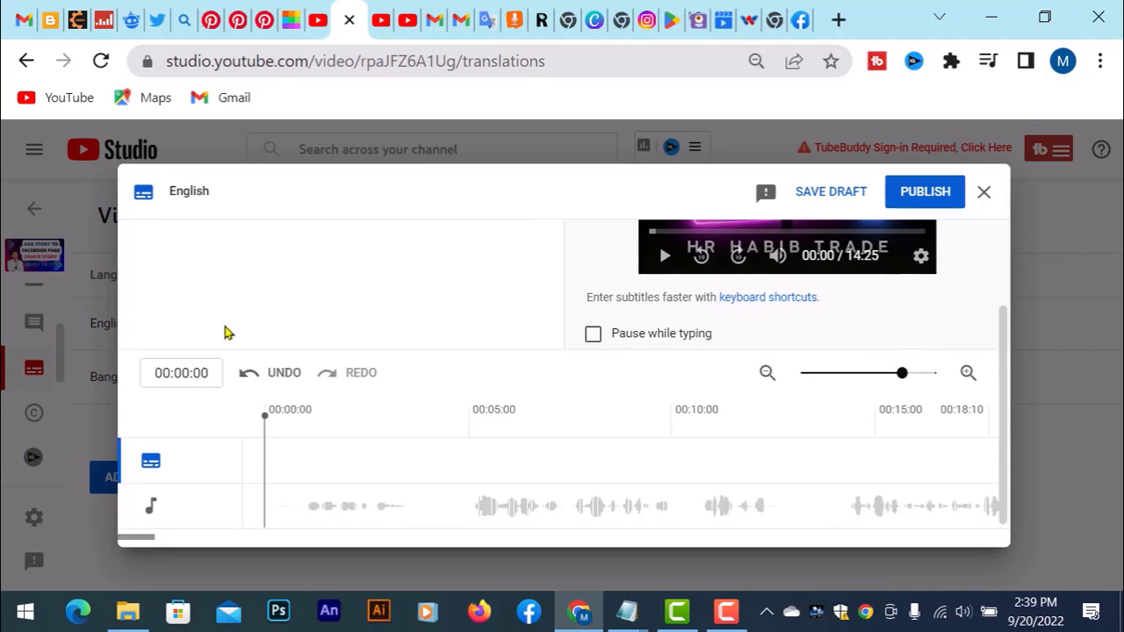
pyautogui.scroll(3, 228, 332)
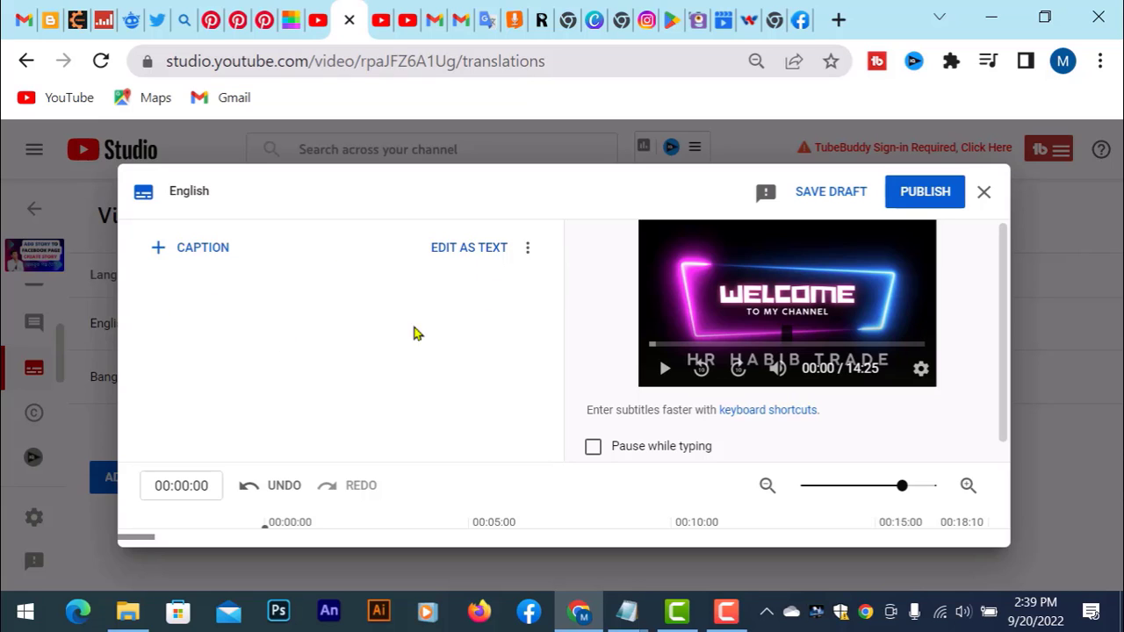
# Add a new empty caption at the start of the video.
pyautogui.scroll(-3, 423, 328)
pyautogui.scroll(3, 413, 316)
pyautogui.scroll(-3, 487, 366)
pyautogui.scroll(3, 439, 369)
pyautogui.scroll(-3, 444, 342)
pyautogui.scroll(3, 454, 334)
pyautogui.click(166, 253)
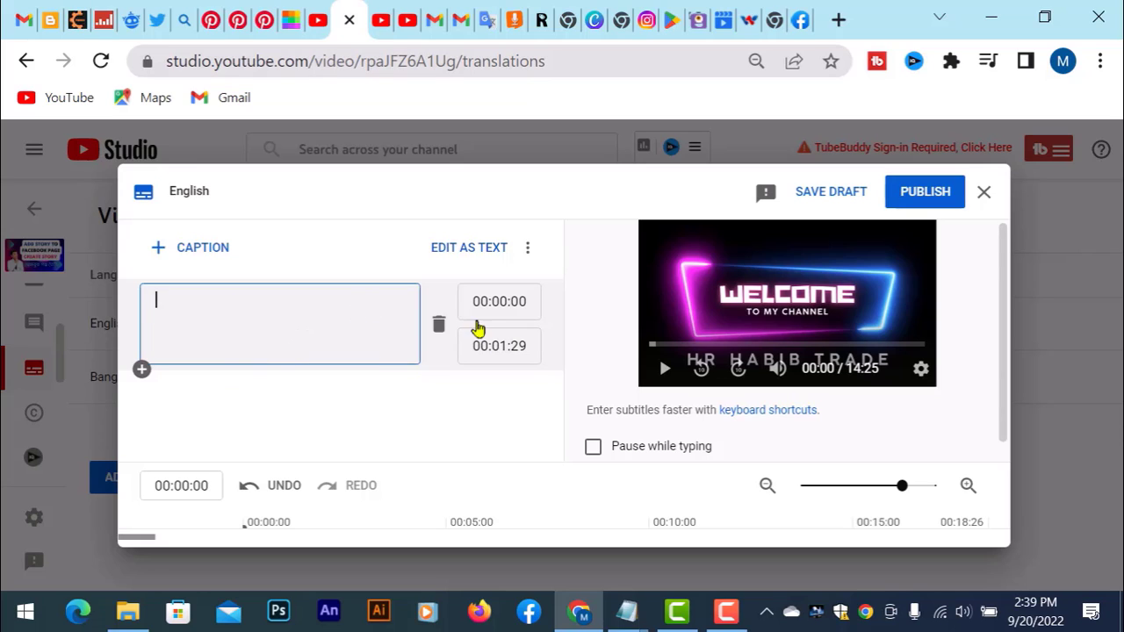
# Play the video and shift the empty caption on the timeline to run from 00:03:04 to 00:05:04.
pyautogui.click(665, 371)
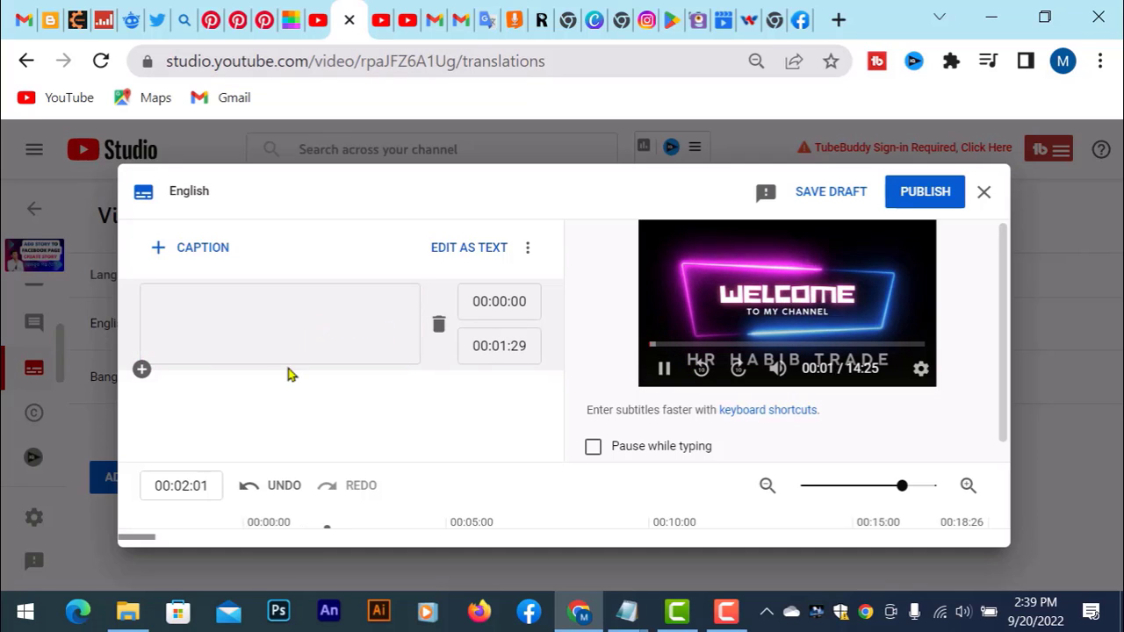
pyautogui.scroll(-1, 321, 351)
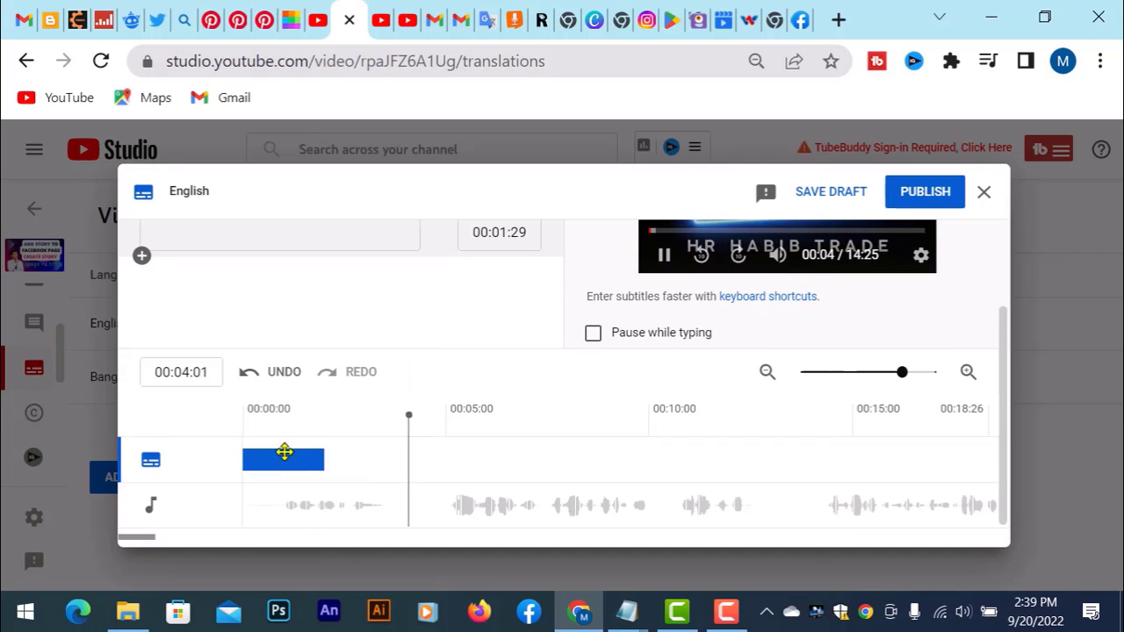
pyautogui.moveTo(284, 457); pyautogui.dragTo(409, 460)
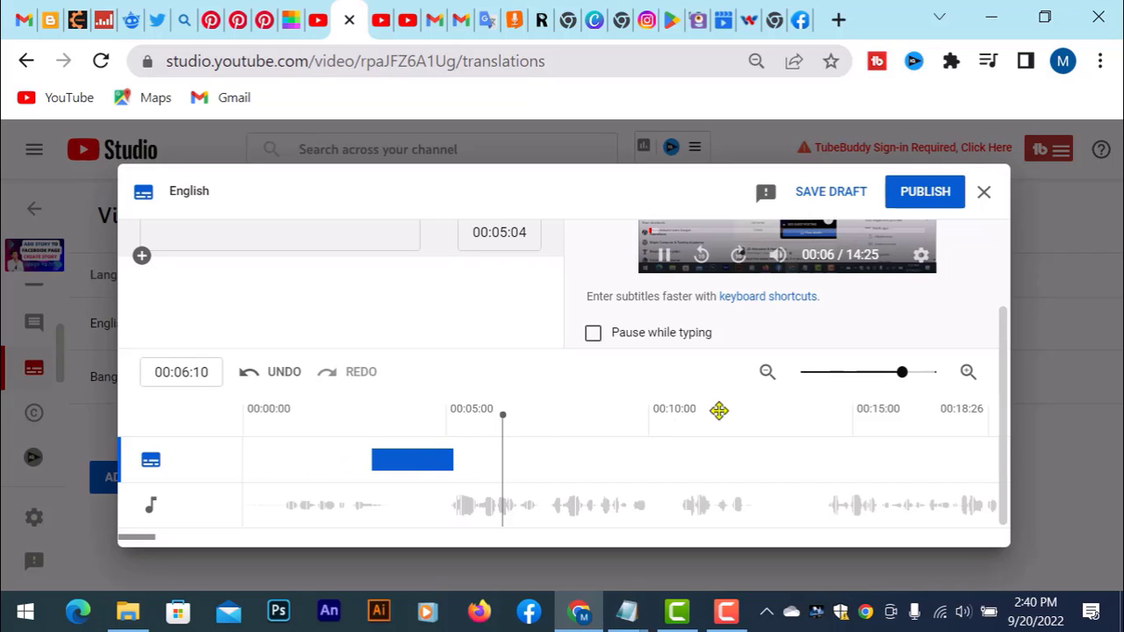
pyautogui.scroll(3, 690, 432)
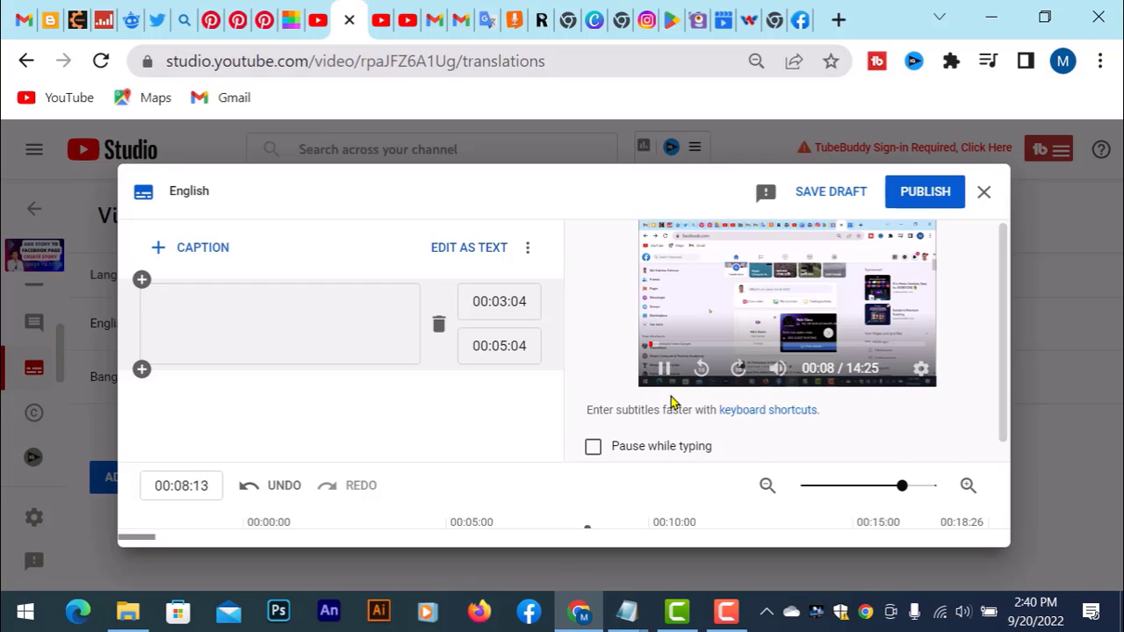
# Zoom the caption timeline out to span about five minutes and pause the video at about 00:29.
pyautogui.scroll(-3, 550, 424)
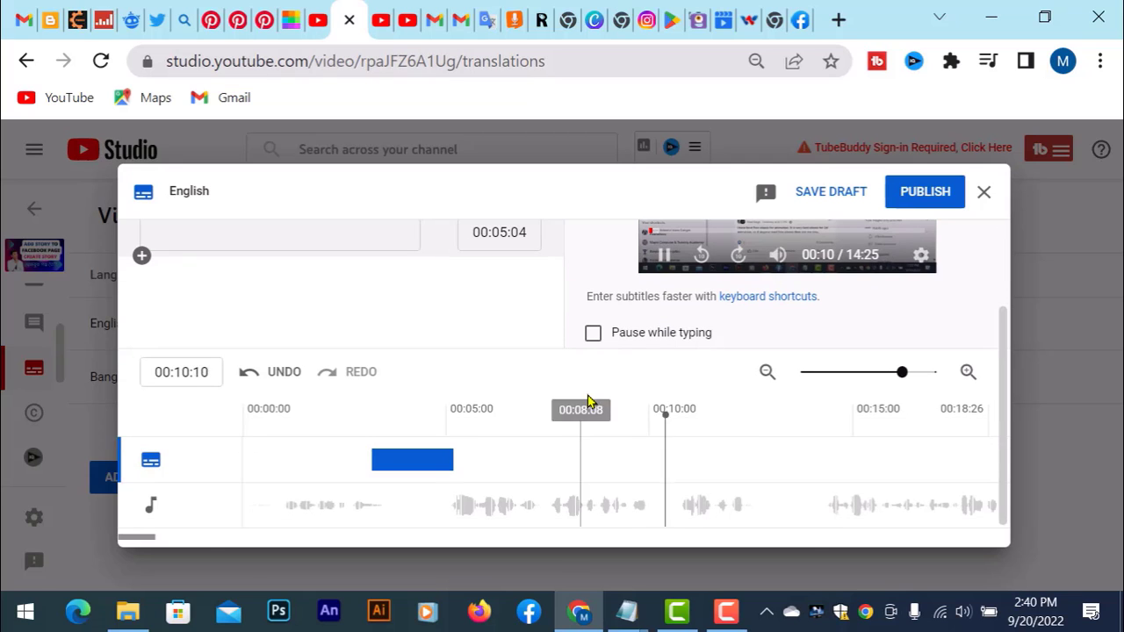
pyautogui.click(824, 374)
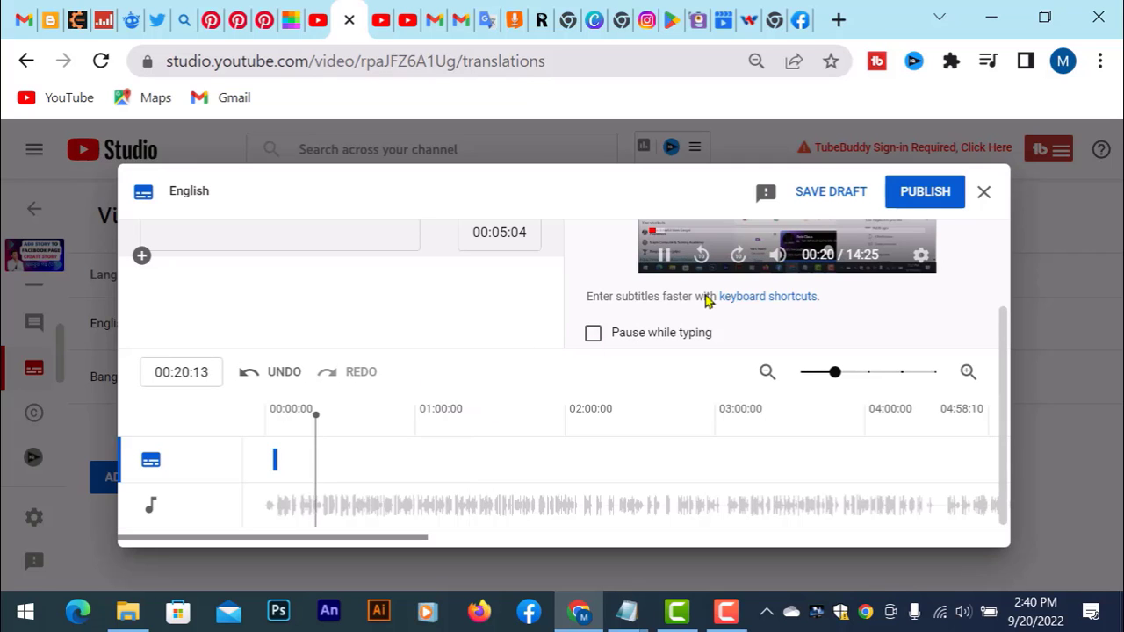
pyautogui.scroll(2, 464, 303)
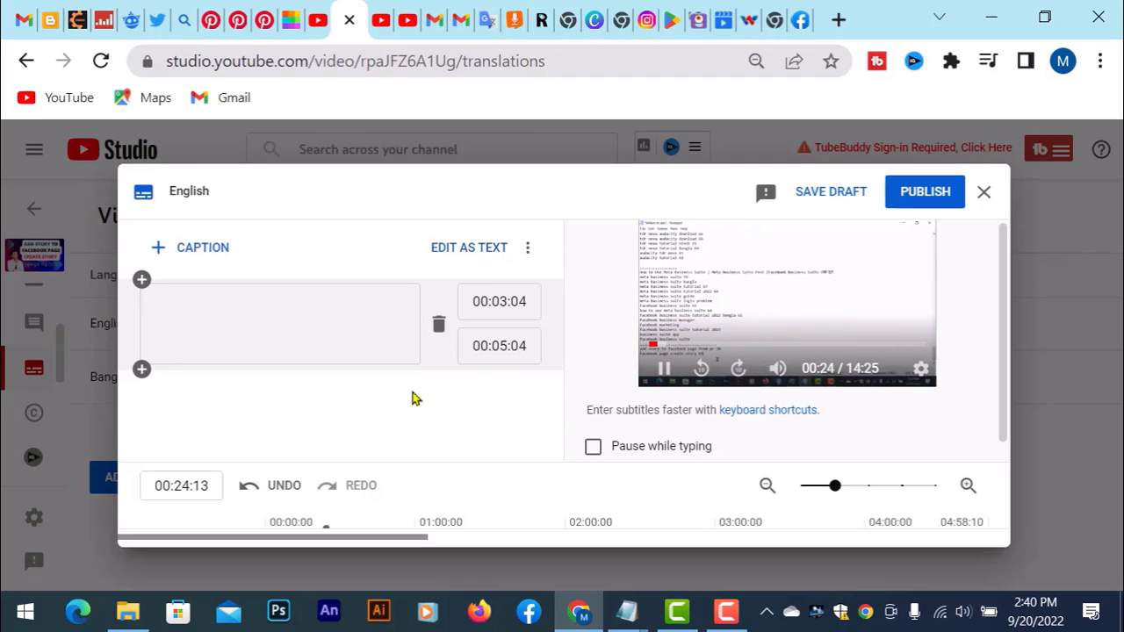
pyautogui.scroll(-2, 409, 396)
pyautogui.scroll(-1, 430, 379)
pyautogui.scroll(3, 442, 367)
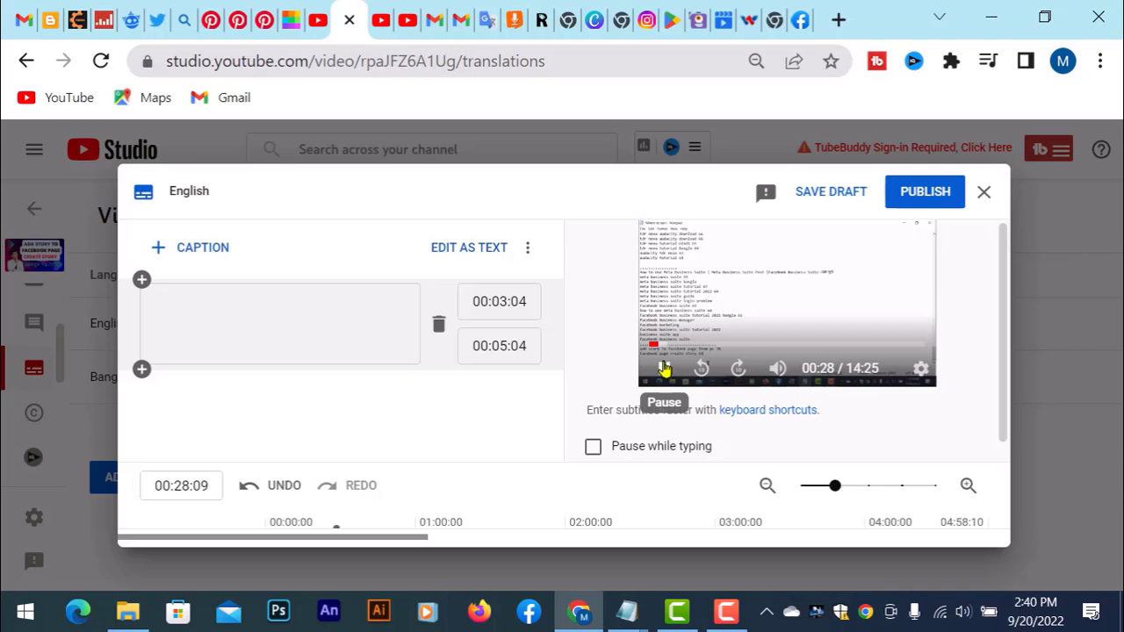
pyautogui.click(664, 369)
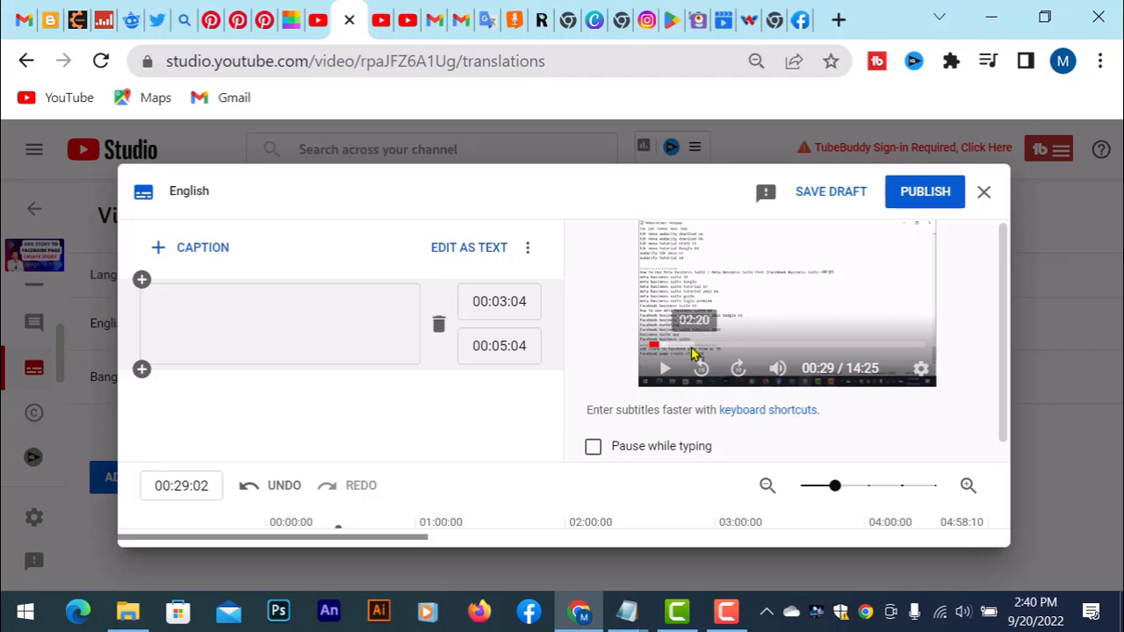
# Lengthen the empty caption on the timeline and shift it to run from 00:10:29 to 00:23:12.
pyautogui.click(267, 311)
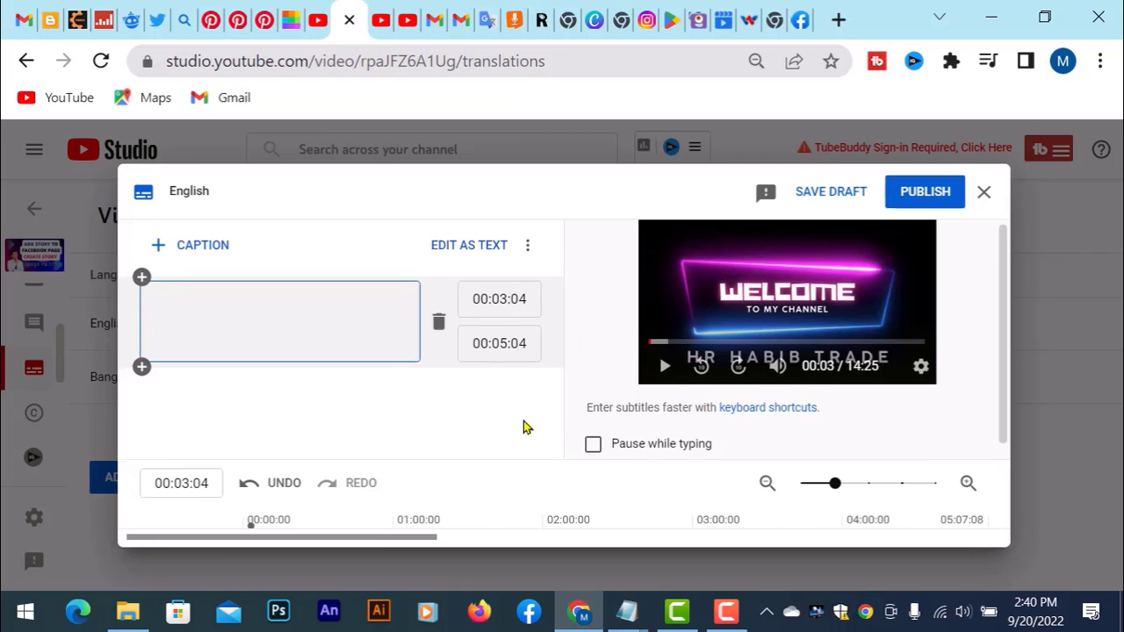
pyautogui.scroll(-2, 525, 426)
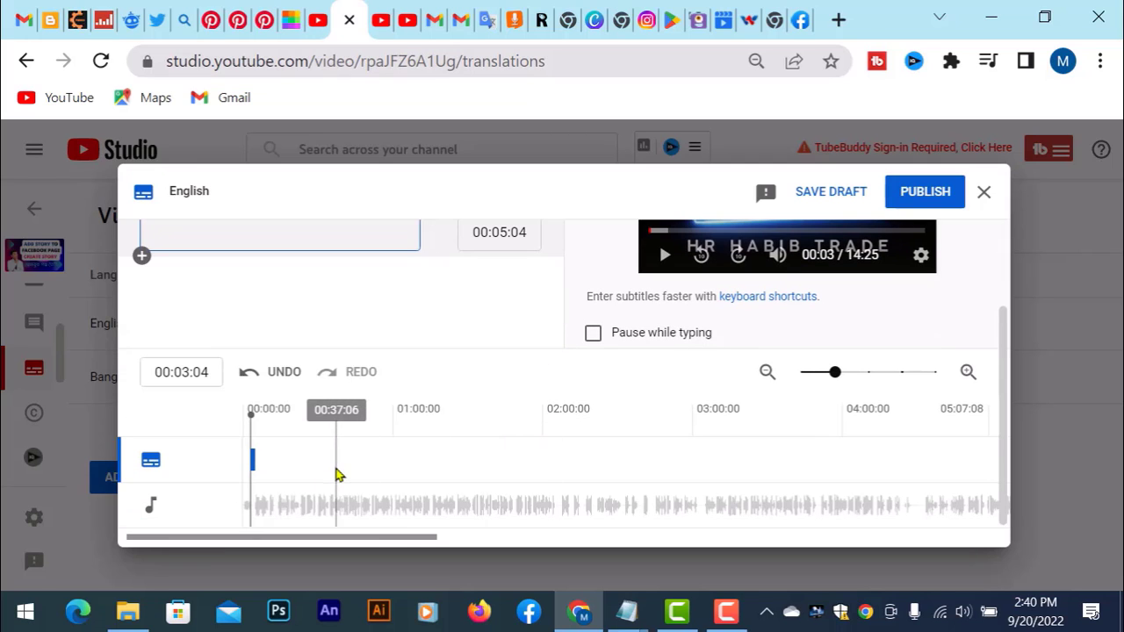
pyautogui.click(279, 464)
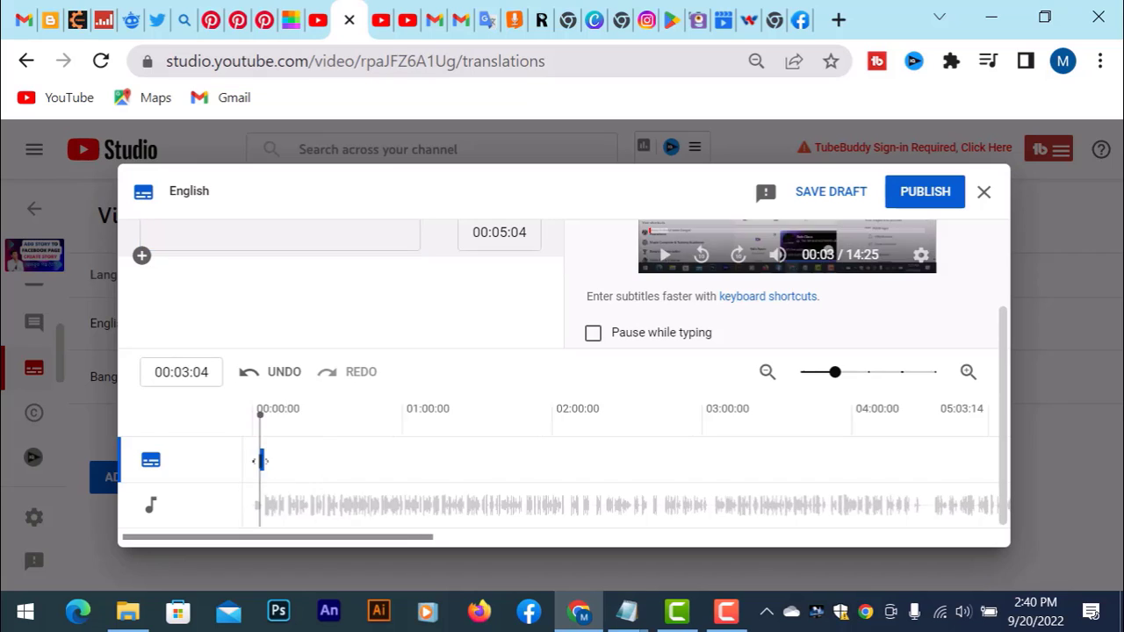
pyautogui.click(312, 466)
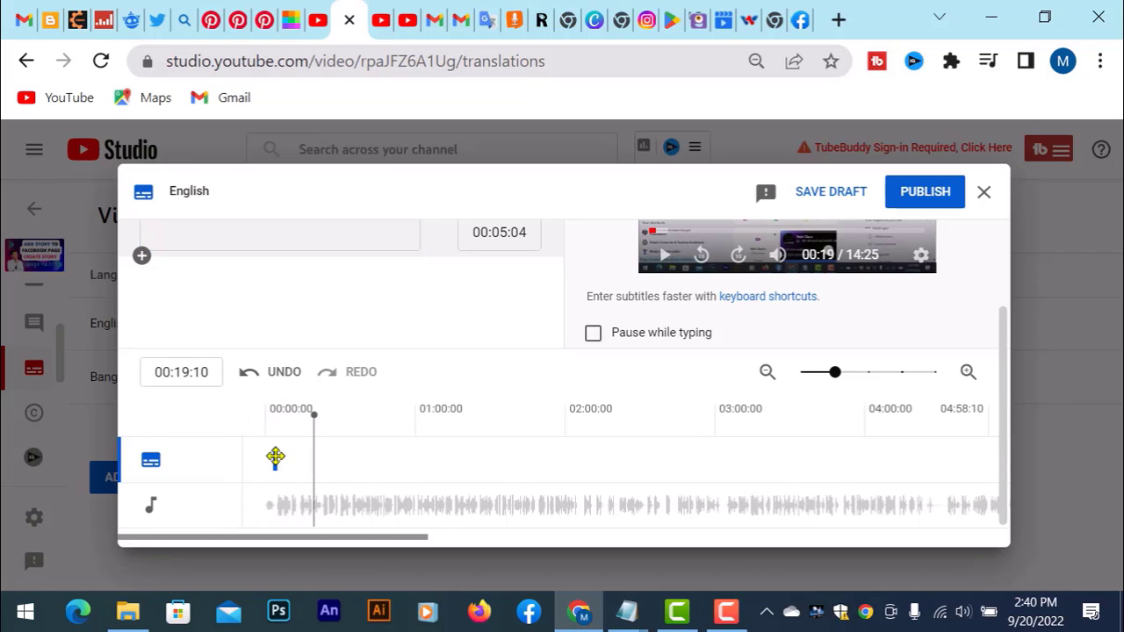
pyautogui.click(282, 458)
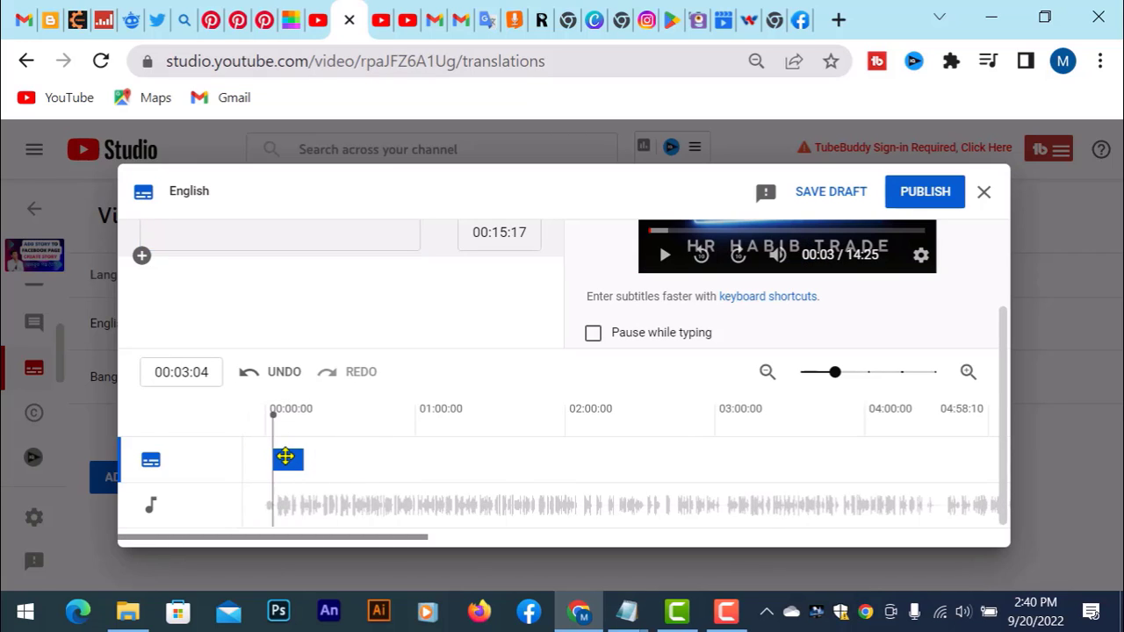
pyautogui.moveTo(285, 456); pyautogui.dragTo(307, 459)
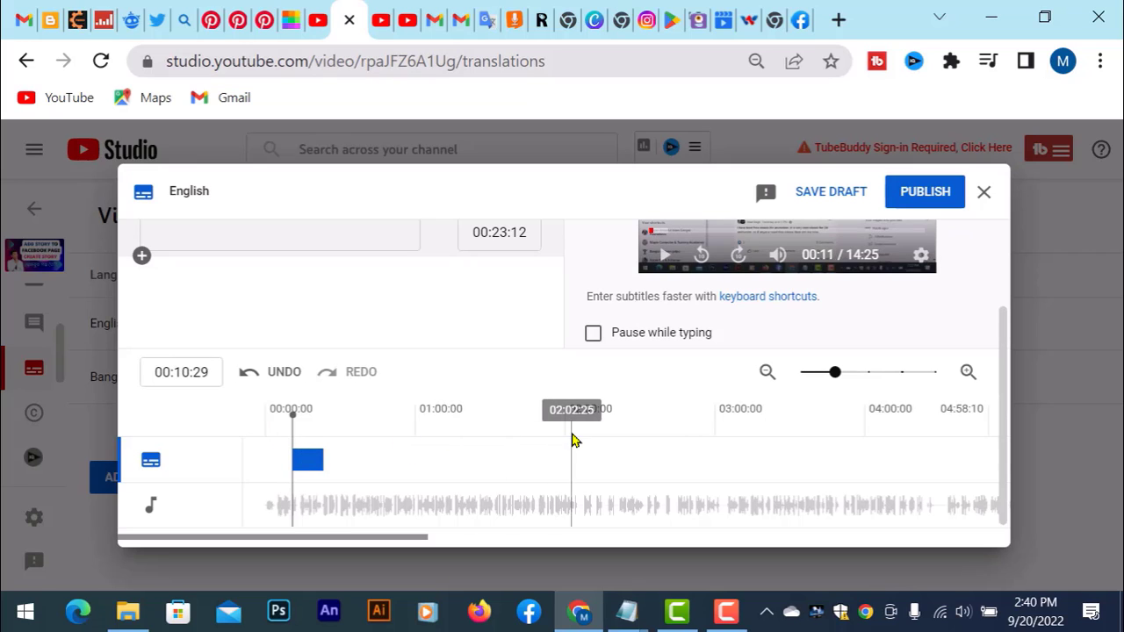
# Copy "Add story to Facebook page from pc or create story of a Facebook page for audience" from the captions (25) Notepad file into the empty caption.
pyautogui.scroll(2, 612, 452)
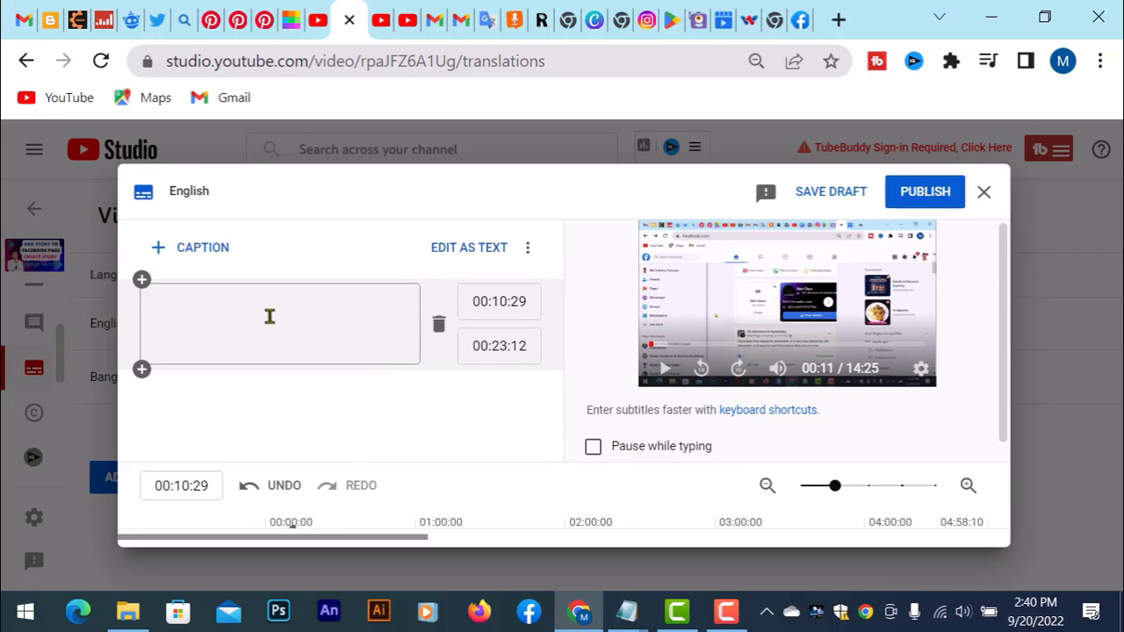
pyautogui.click(270, 312)
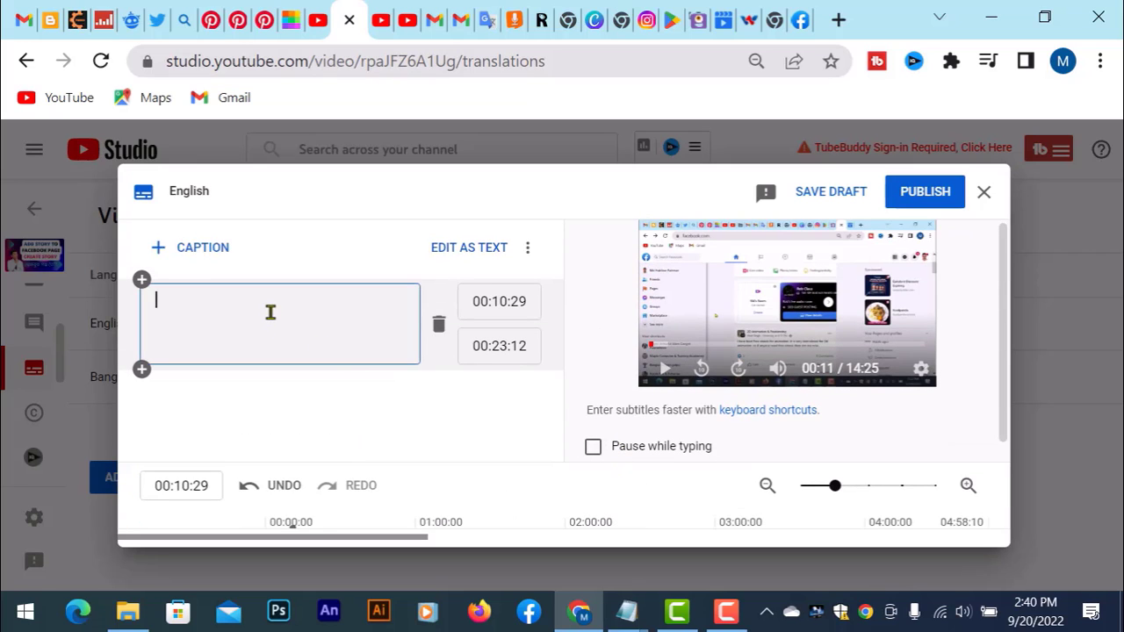
pyautogui.click(626, 612)
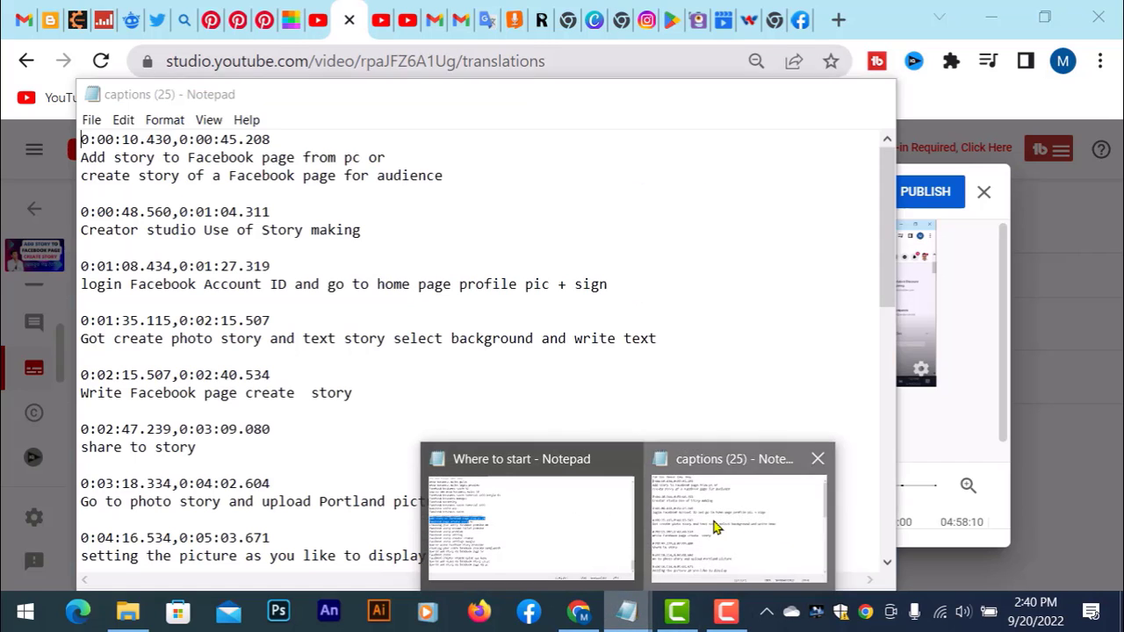
pyautogui.click(716, 518)
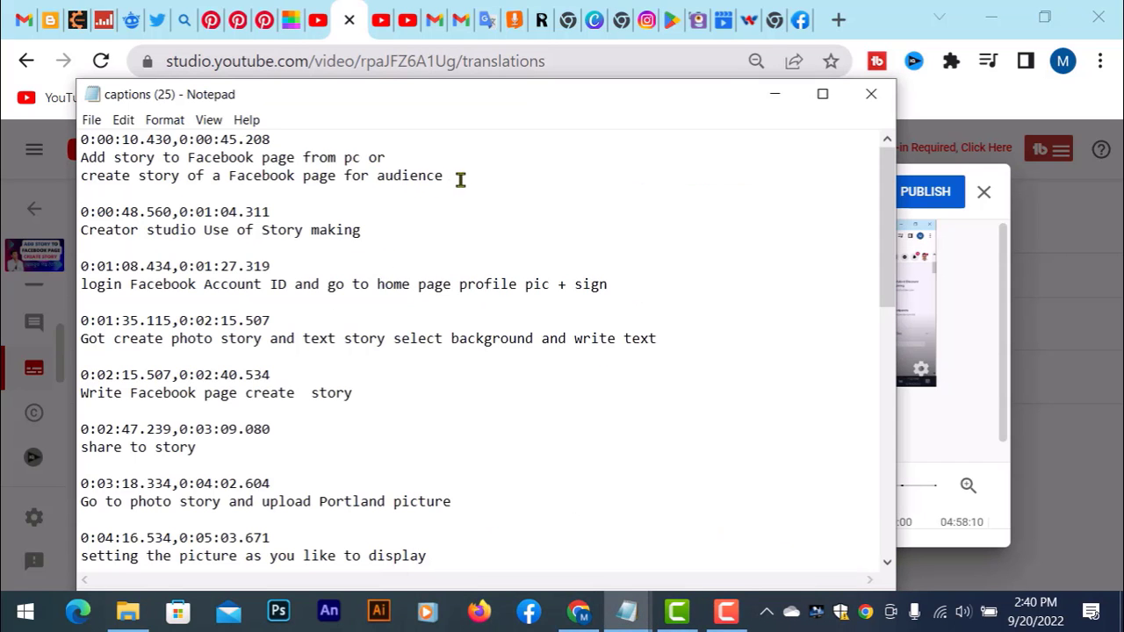
pyautogui.moveTo(460, 179); pyautogui.dragTo(78, 154)
pyautogui.hotkey('ctrl', 'c')
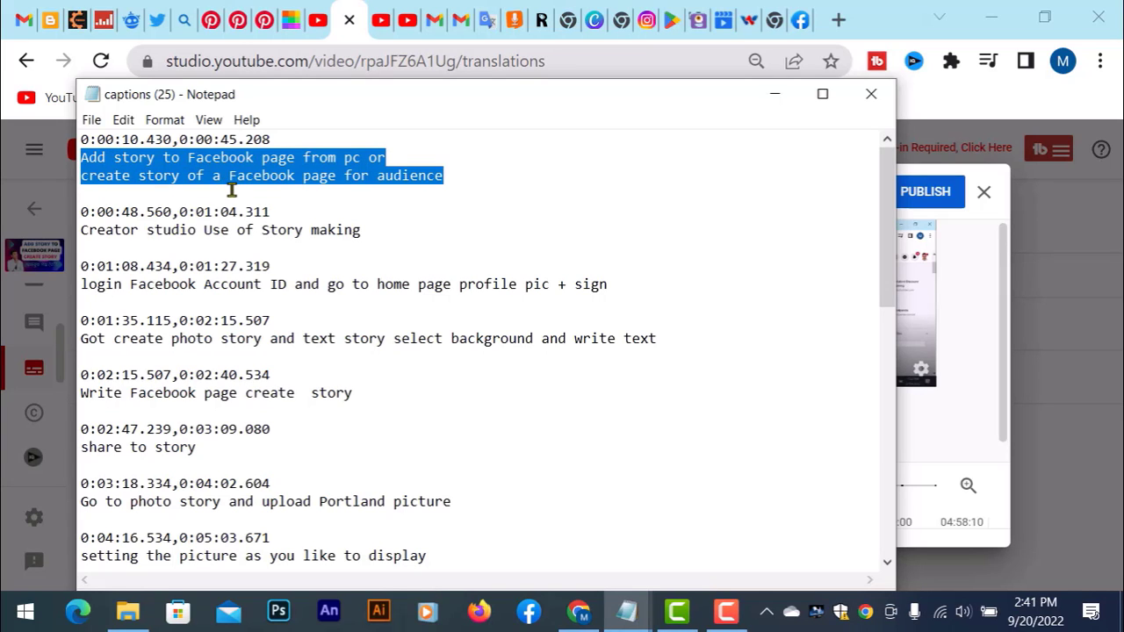
pyautogui.click(774, 95)
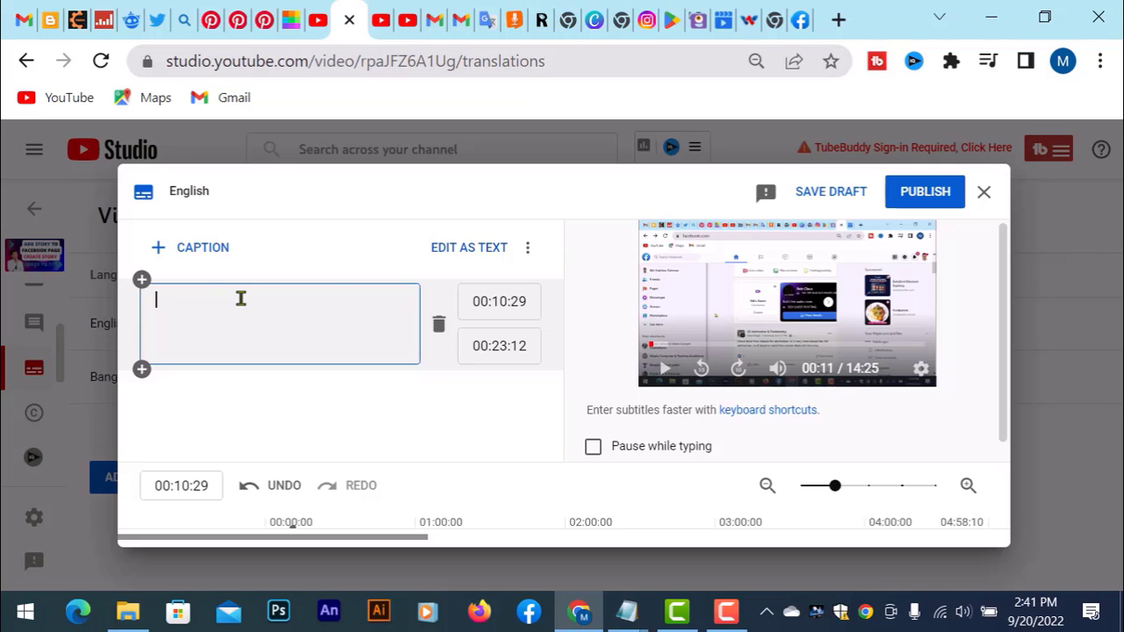
pyautogui.hotkey('ctrl', 'v')
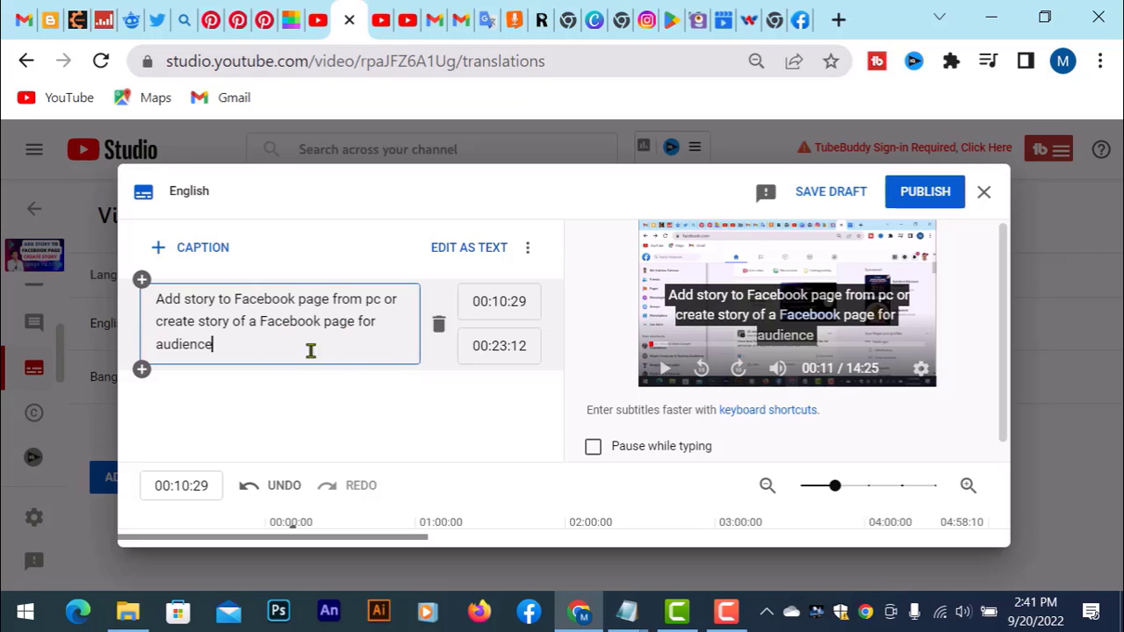
# Check the first caption's timing in the captions (25) Notepad file and set its end time to 00:45:12 in the subtitle editor.
pyautogui.scroll(-2, 335, 362)
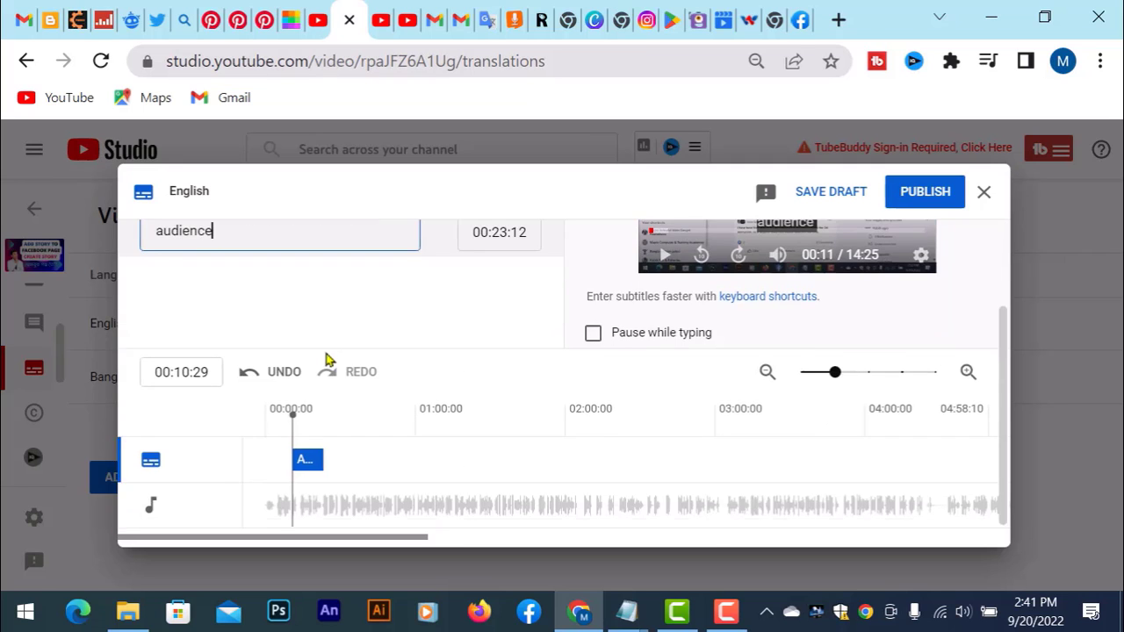
pyautogui.scroll(2, 331, 351)
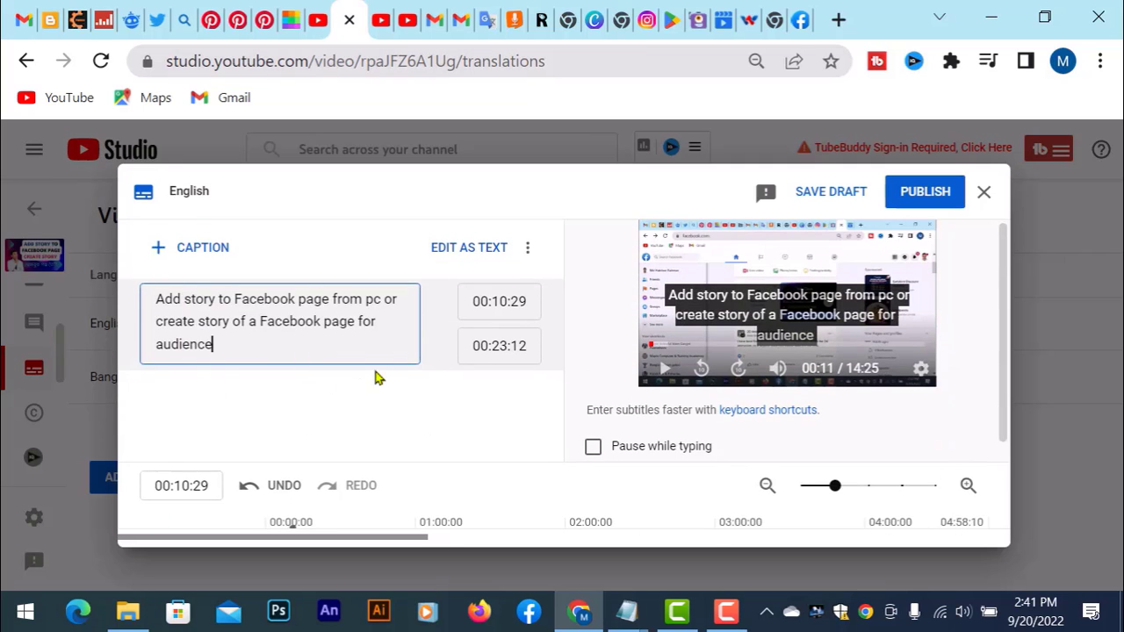
pyautogui.scroll(-2, 314, 349)
pyautogui.scroll(2, 319, 355)
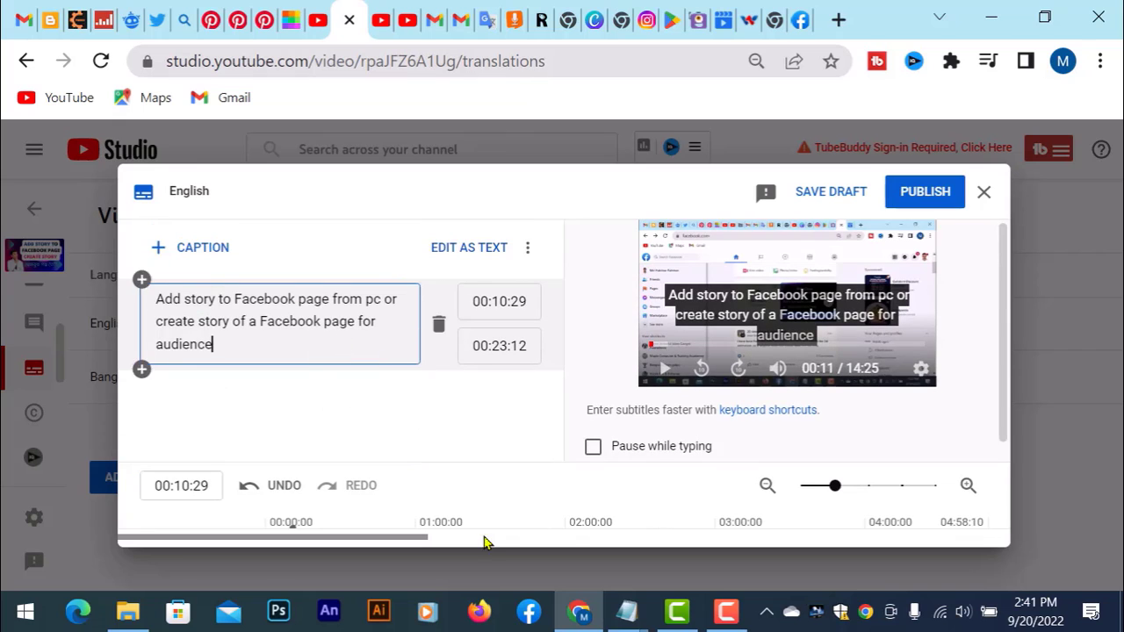
pyautogui.moveTo(625, 612)
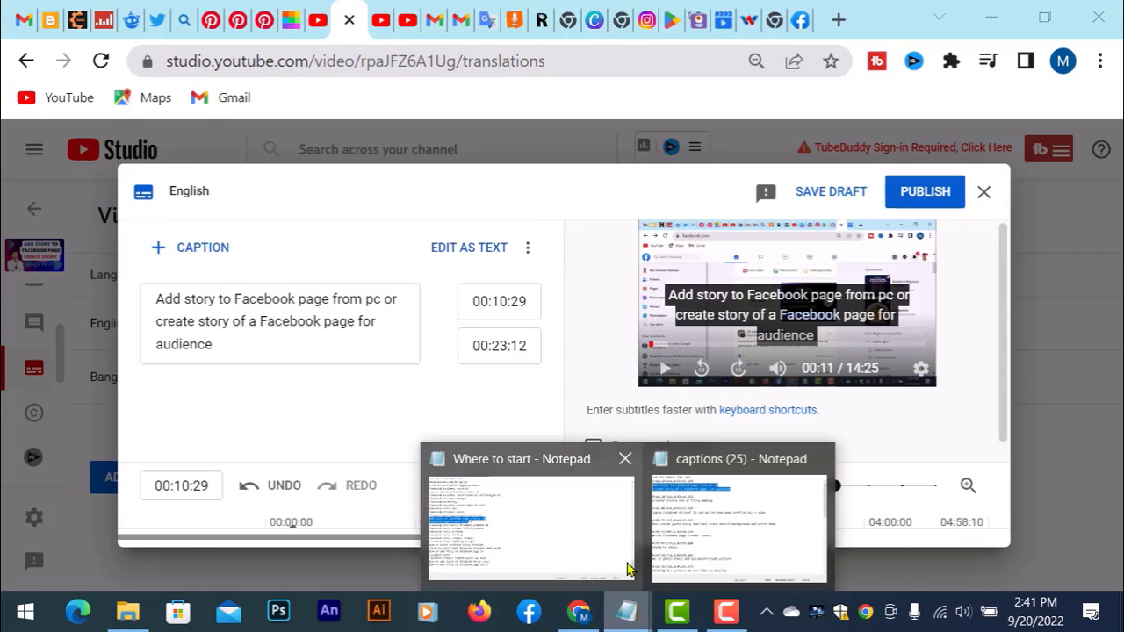
pyautogui.click(695, 545)
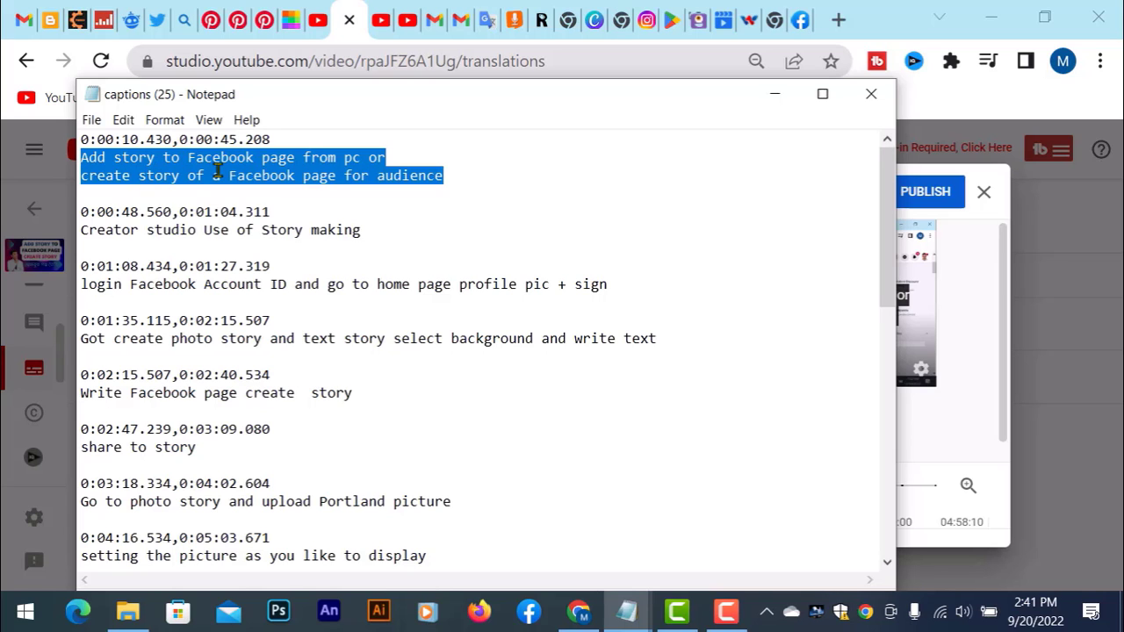
pyautogui.click(775, 94)
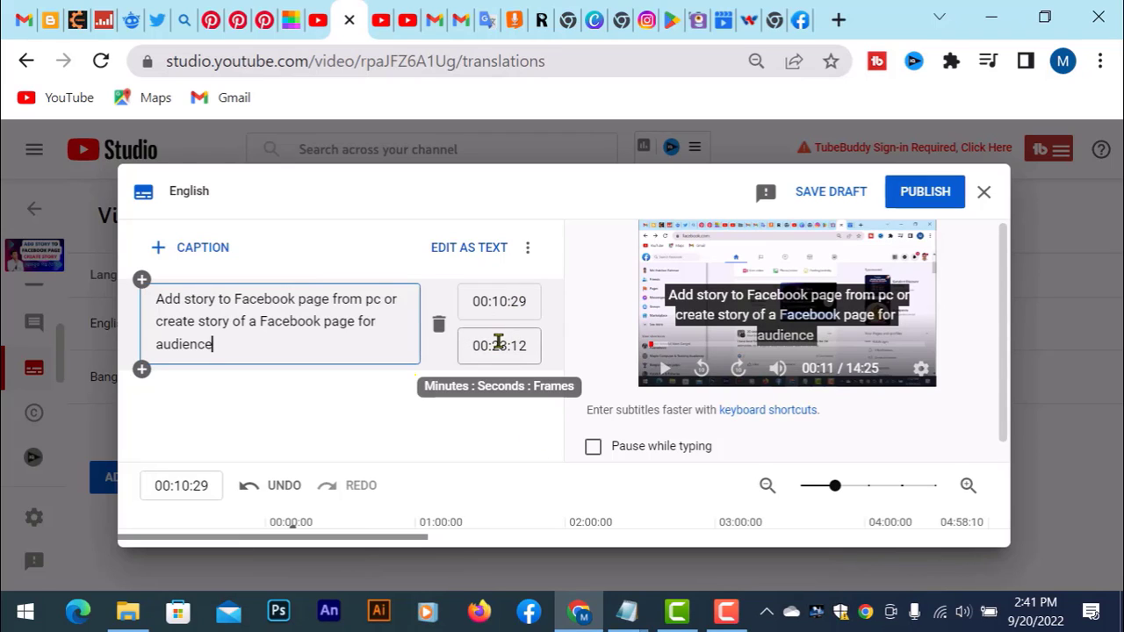
pyautogui.doubleClick(501, 342)
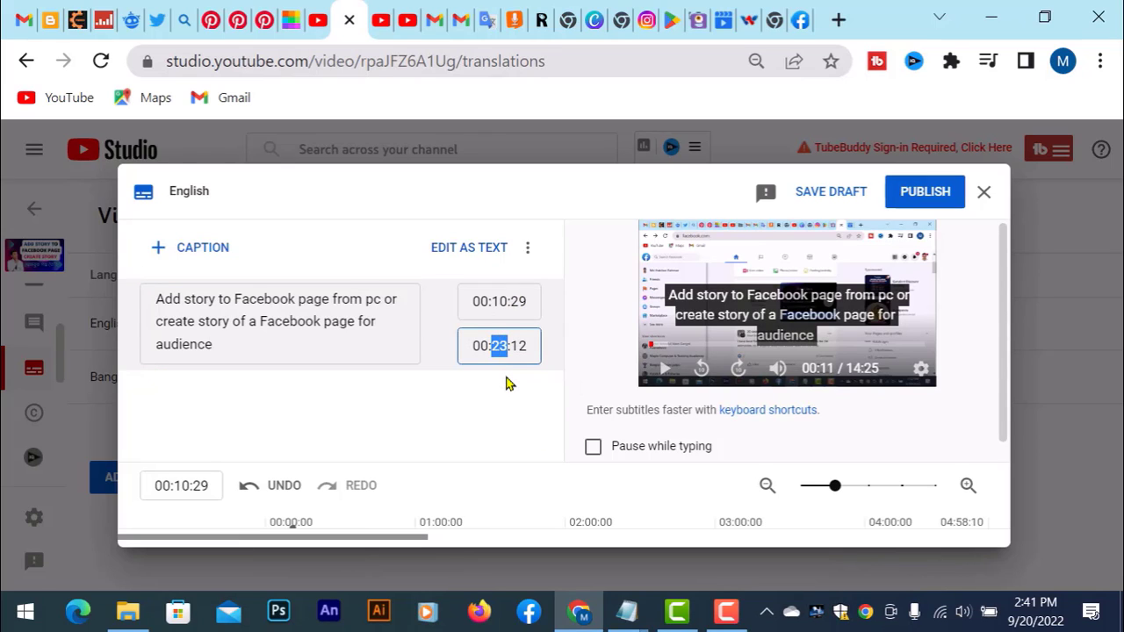
pyautogui.write('45')
pyautogui.click(321, 395)
pyautogui.scroll(-2, 492, 358)
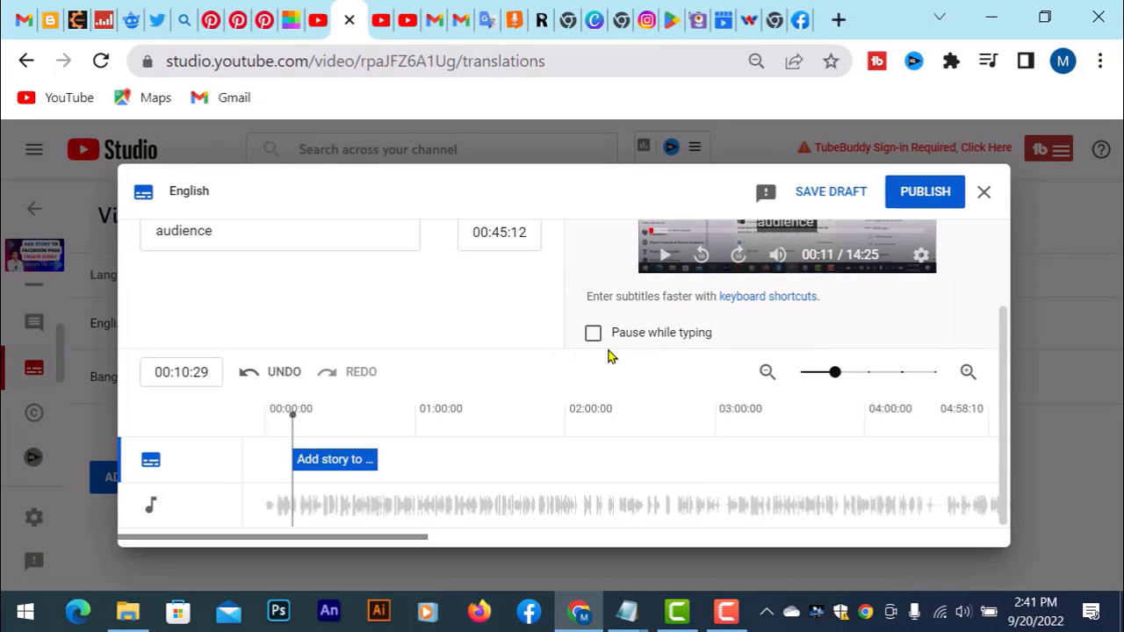
# Play the video from 00:48:22, add an empty caption line after the first caption, and pause at about 01:00.
pyautogui.click(387, 474)
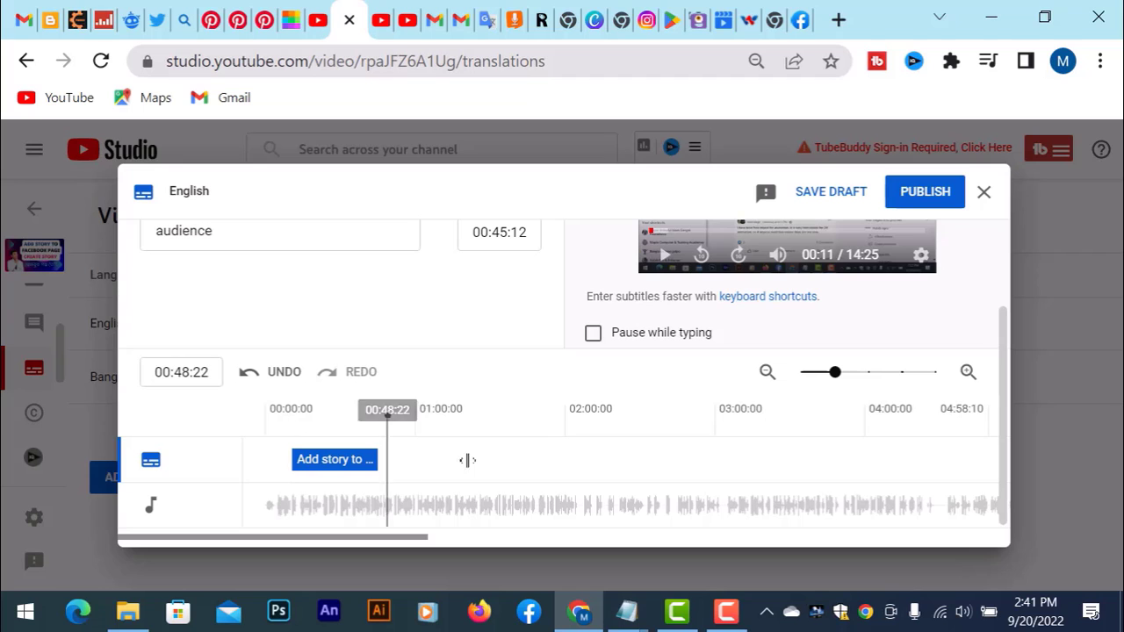
pyautogui.click(666, 260)
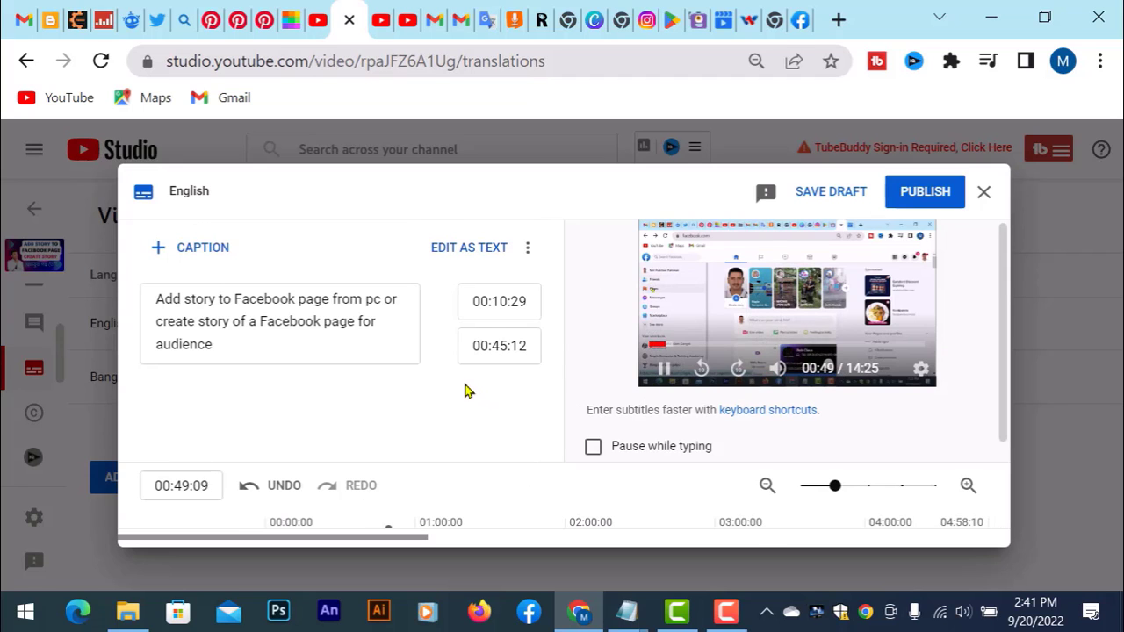
pyautogui.scroll(-2, 448, 377)
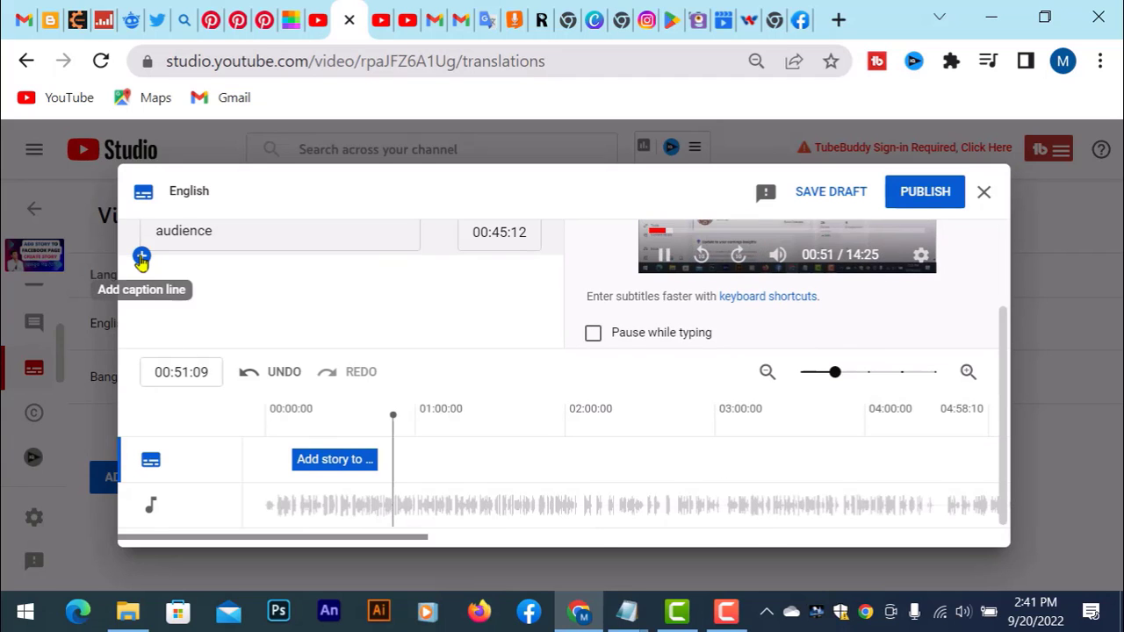
pyautogui.click(143, 254)
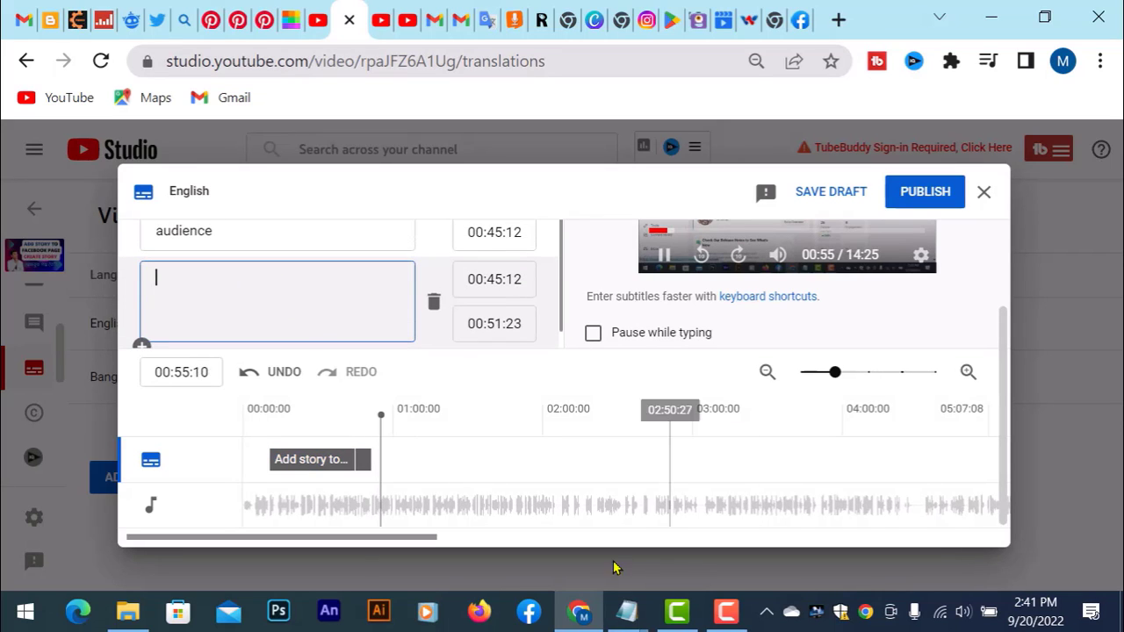
pyautogui.click(627, 612)
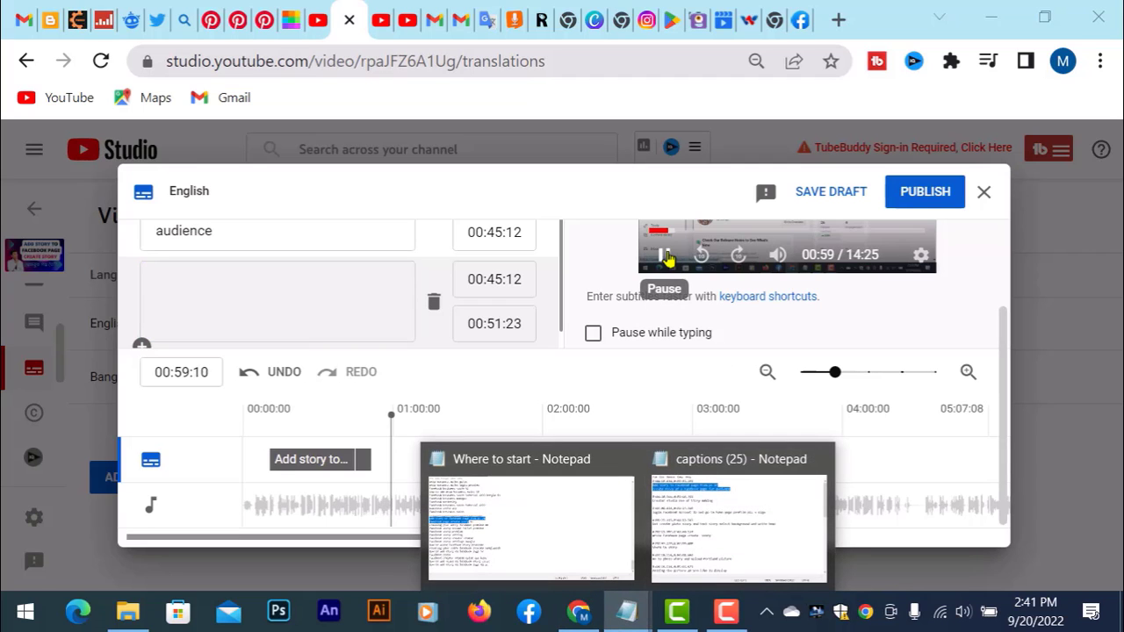
pyautogui.click(666, 257)
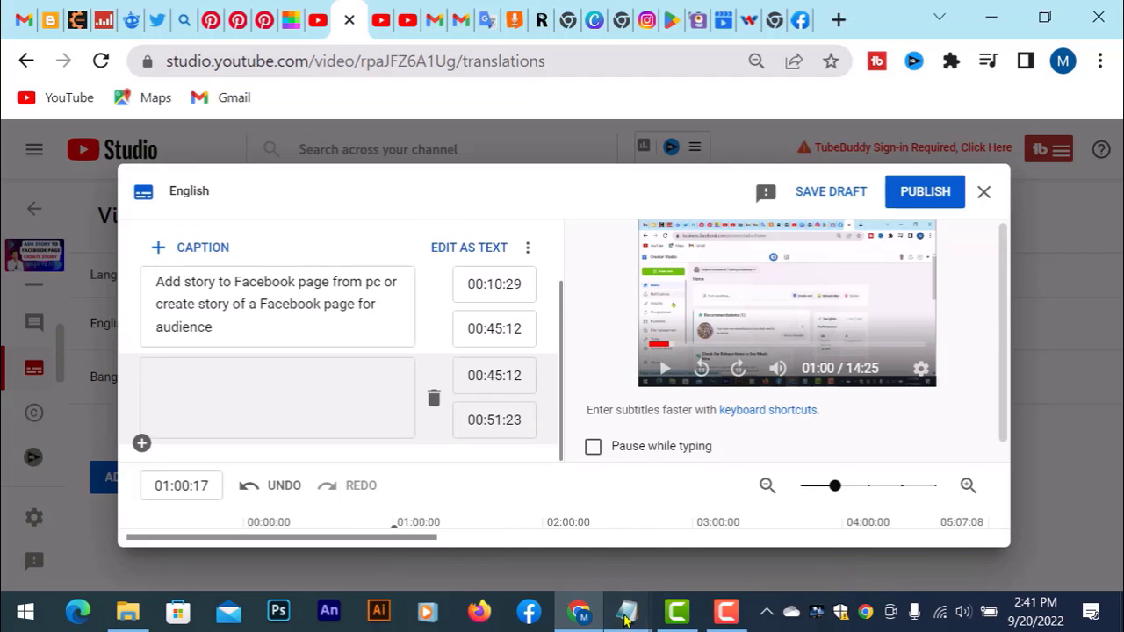
# Copy "Creator studio Use of Story making" from the captions (25) Notepad file into the second caption.
pyautogui.hotkey('alt', 'Tab')
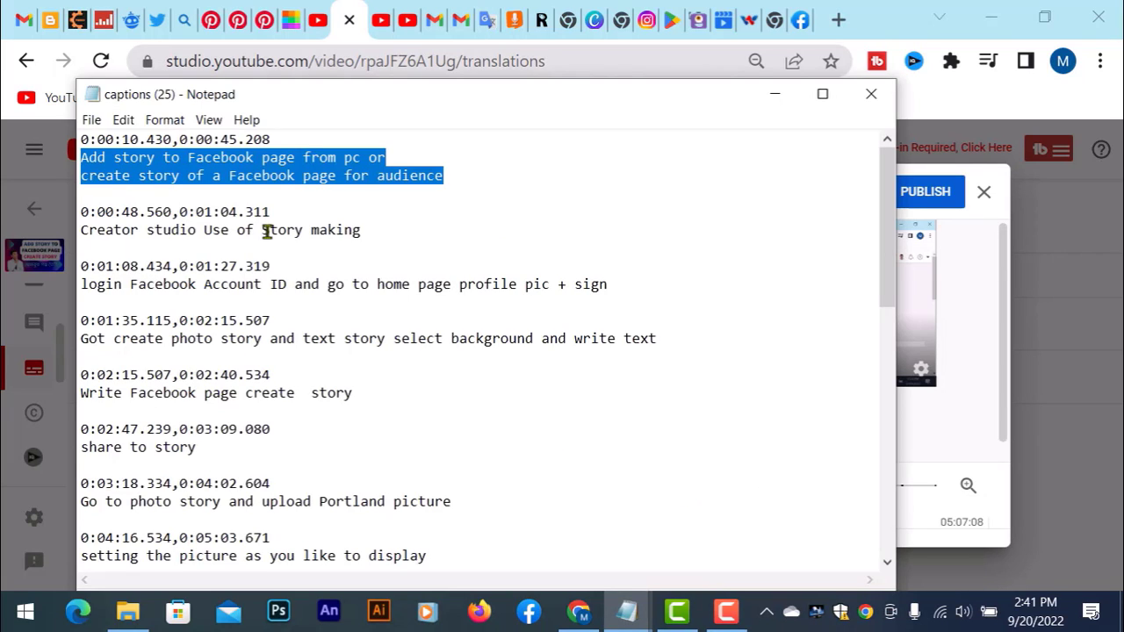
pyautogui.moveTo(372, 229); pyautogui.dragTo(65, 237)
pyautogui.hotkey('ctrl', 'c')
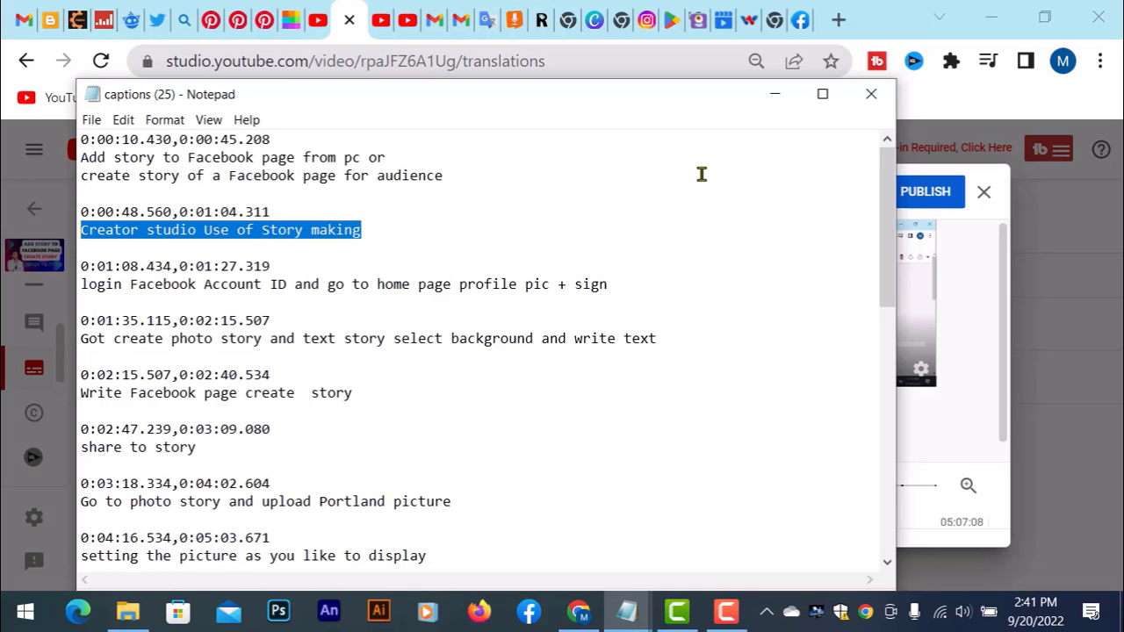
pyautogui.click(775, 100)
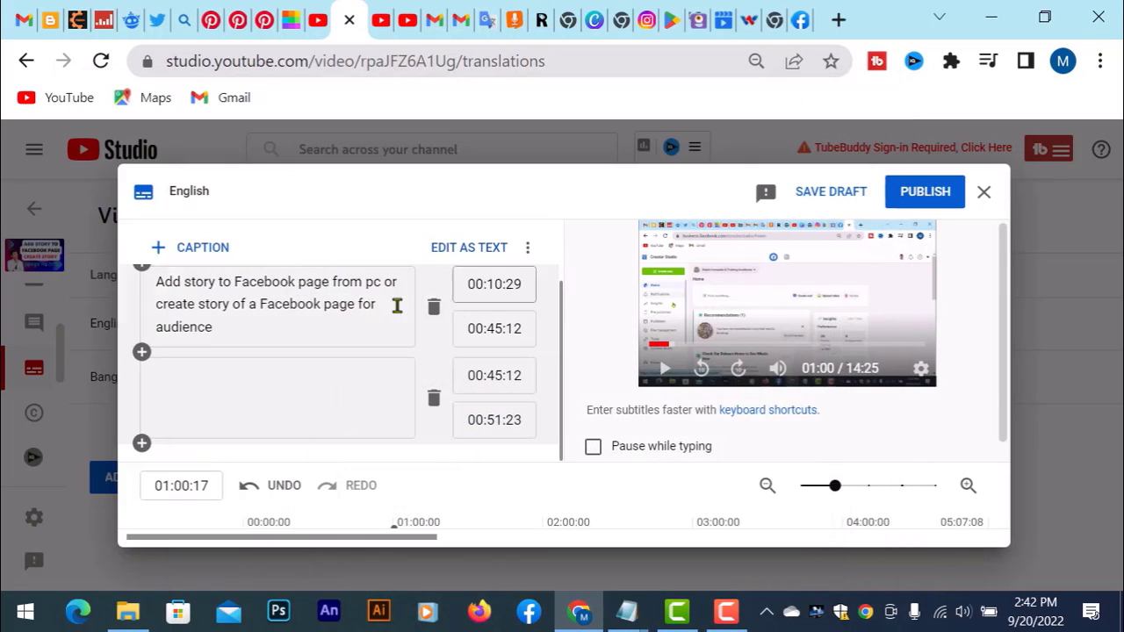
pyautogui.click(231, 389)
pyautogui.hotkey('ctrl', 'v')
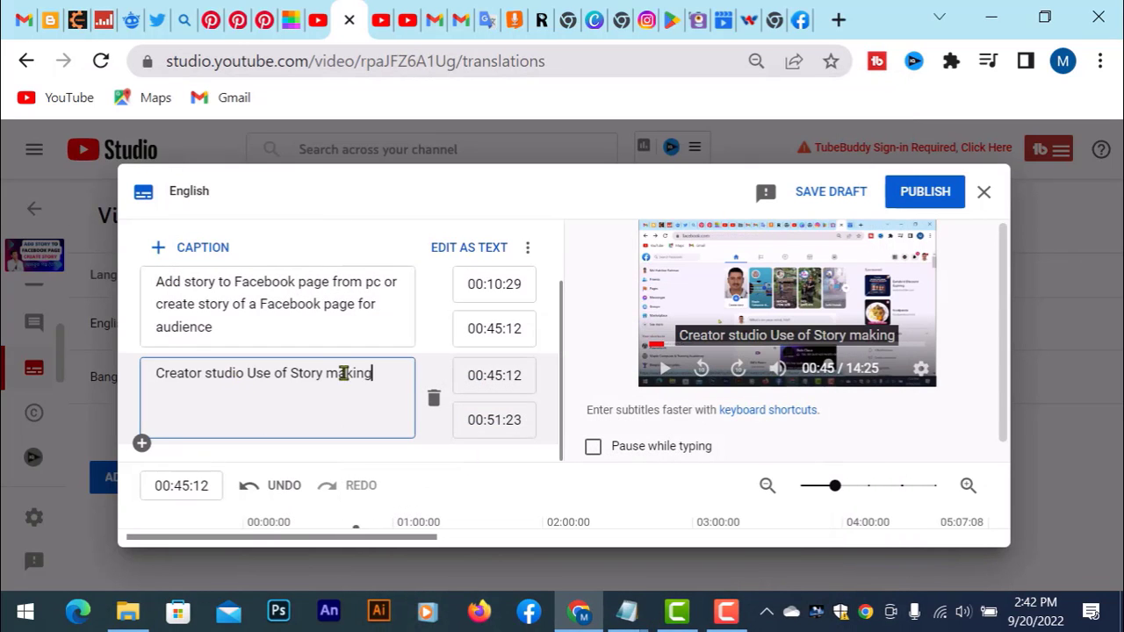
# Try to set the second caption's start time to 00:43:12 and set its end time to 01:04:23.
pyautogui.click(496, 375)
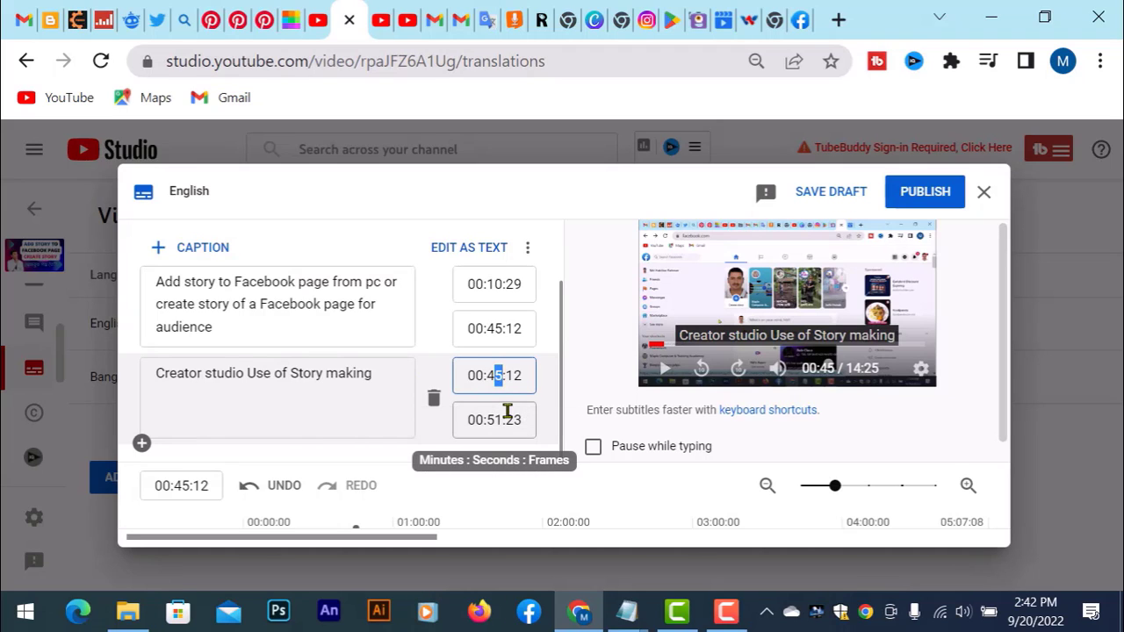
pyautogui.write('3')
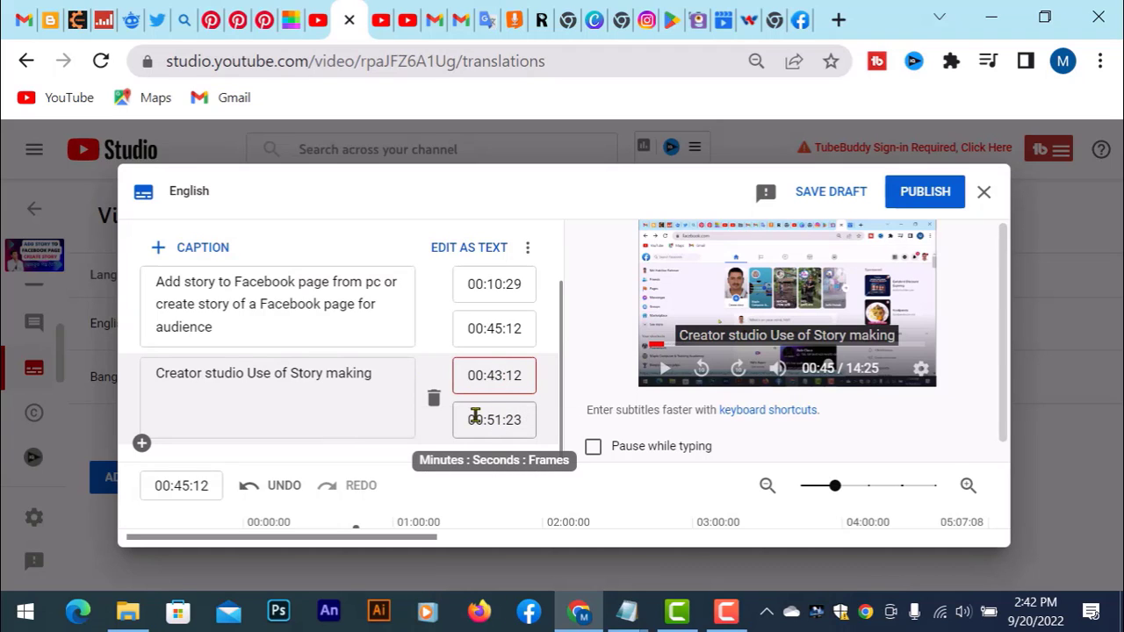
pyautogui.moveTo(500, 419); pyautogui.dragTo(496, 420)
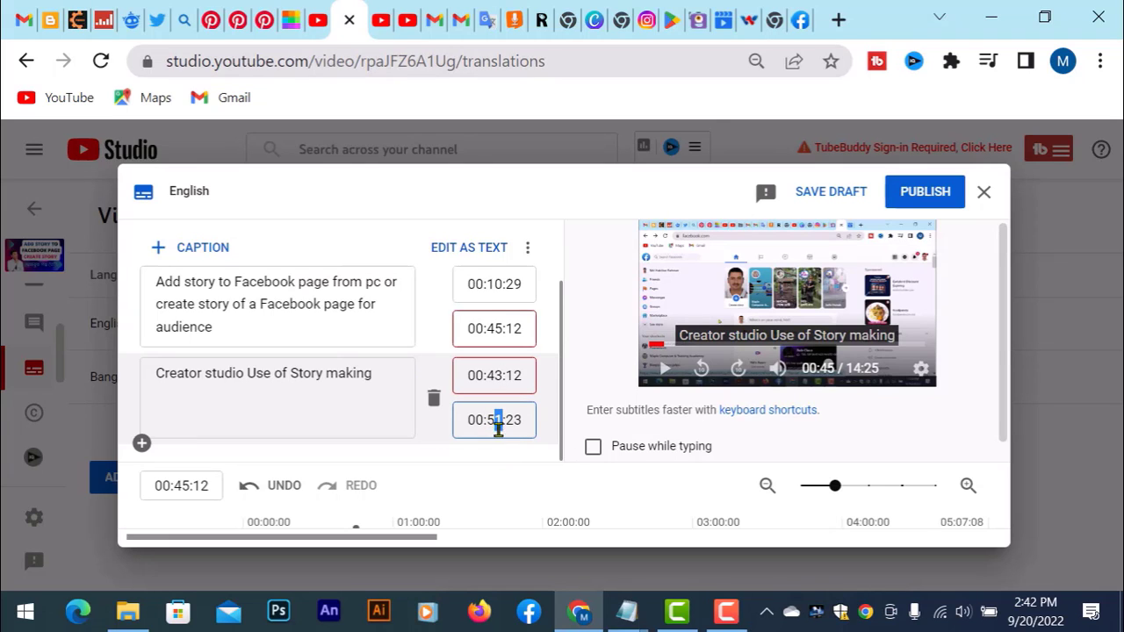
pyautogui.press('BackSpace')
pyautogui.press('BackSpace')
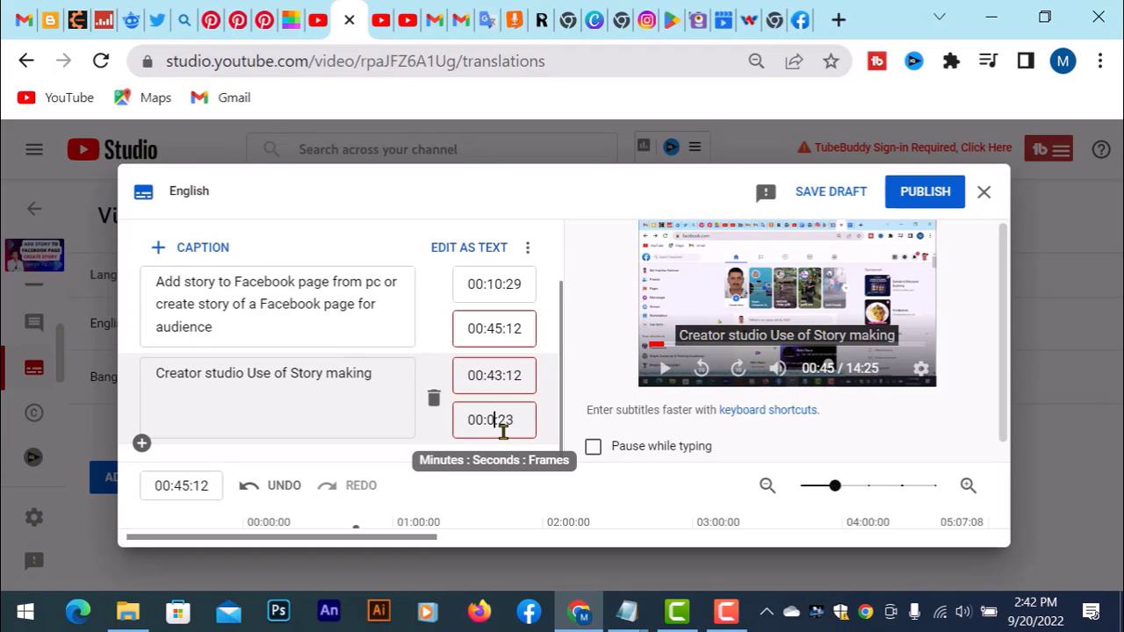
pyautogui.write('04')
pyautogui.write('1')
pyautogui.click(521, 325)
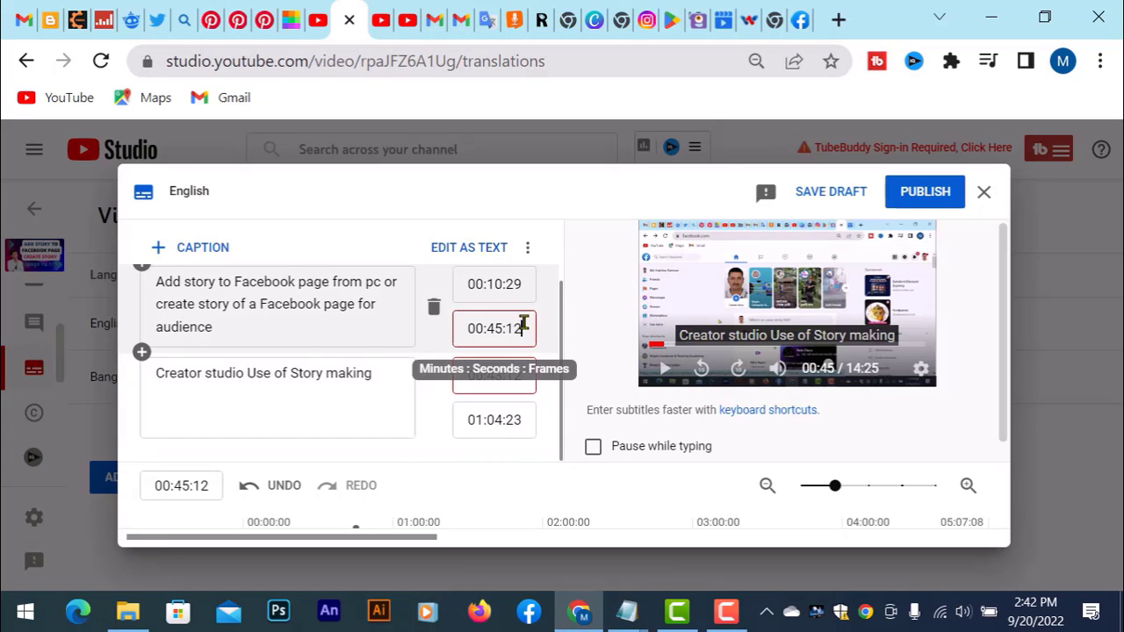
# Set the second caption's start time to 00:43:12 and the first caption's end time to 00:42:12.
pyautogui.click(498, 369)
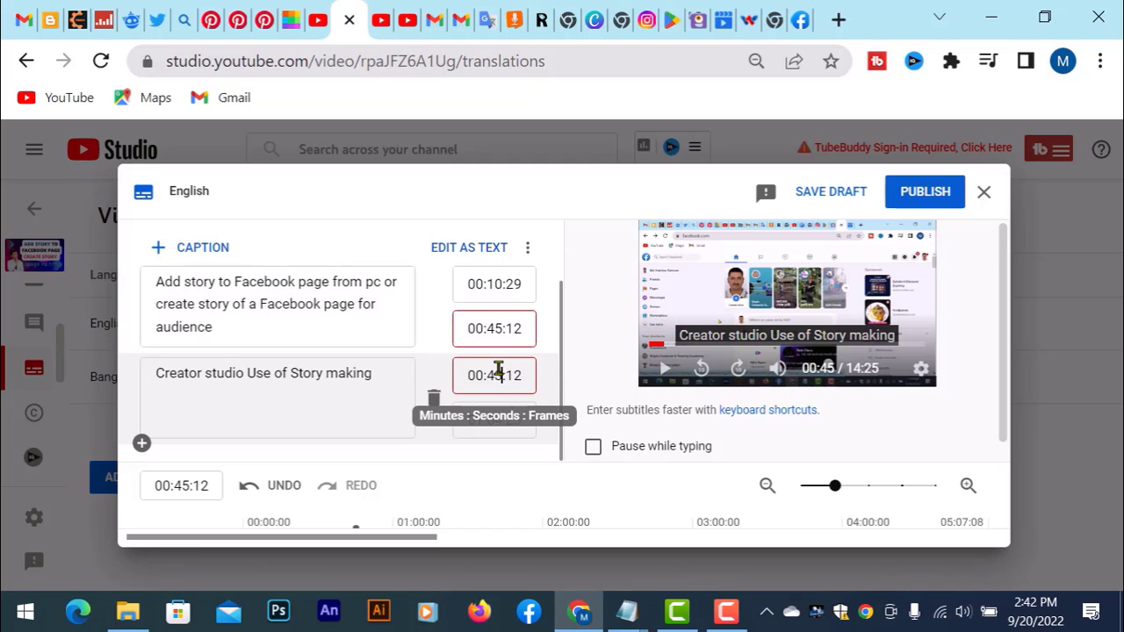
pyautogui.press('BackSpace')
pyautogui.write('3')
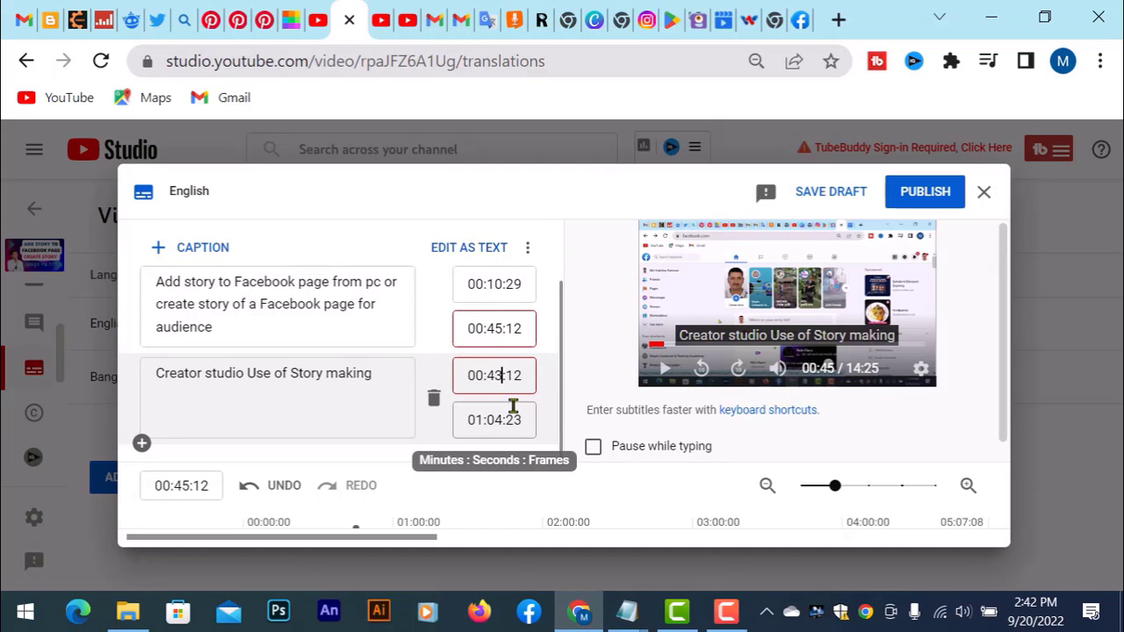
pyautogui.click(499, 328)
pyautogui.moveTo(505, 328); pyautogui.dragTo(497, 329)
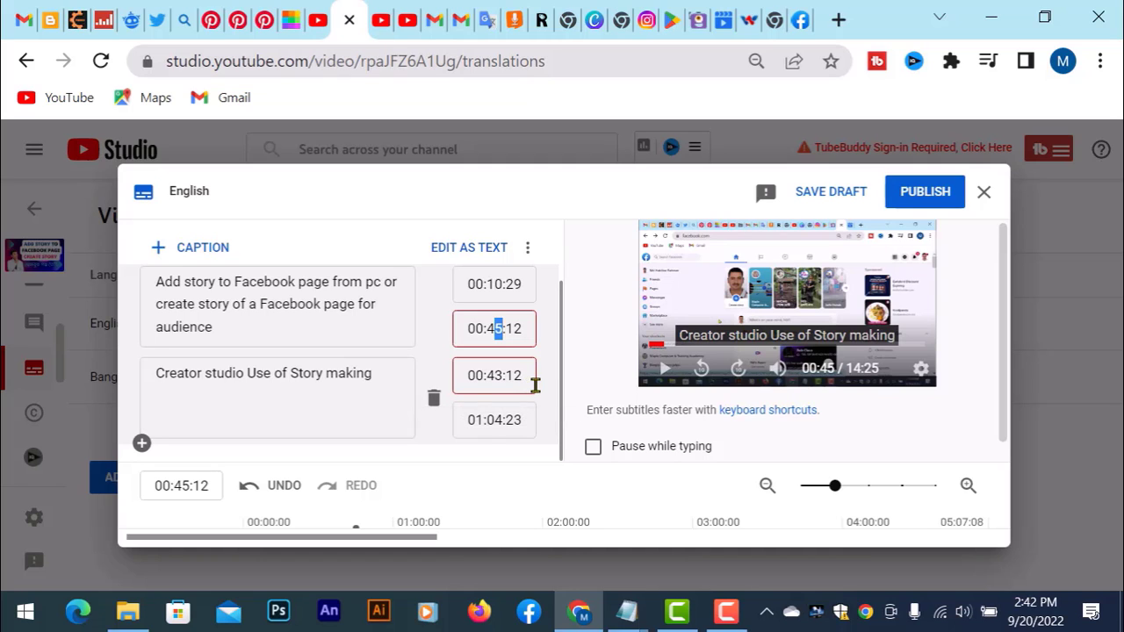
pyautogui.write('2')
pyautogui.click(497, 368)
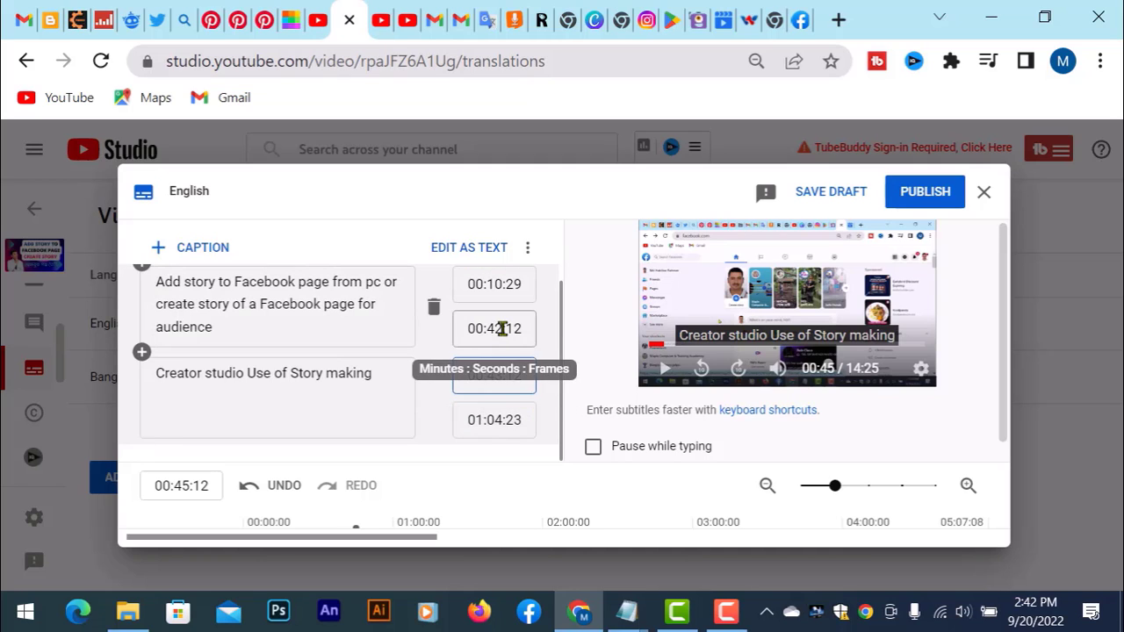
pyautogui.click(501, 328)
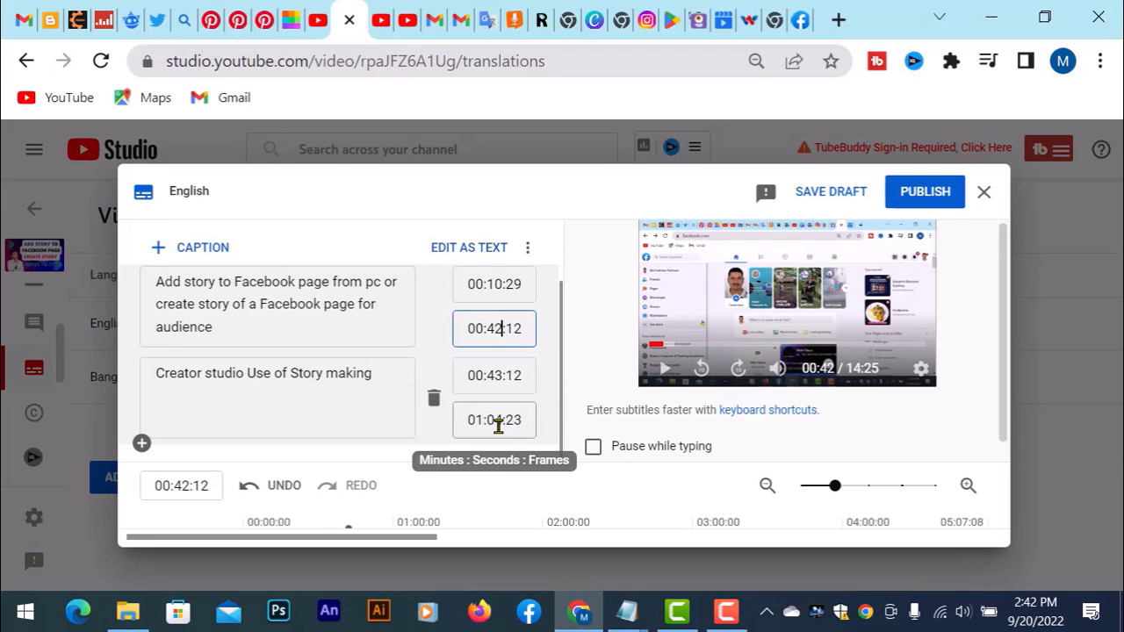
# Add an empty caption line after the "Creator studio Use of Story making" caption.
pyautogui.scroll(-2, 377, 364)
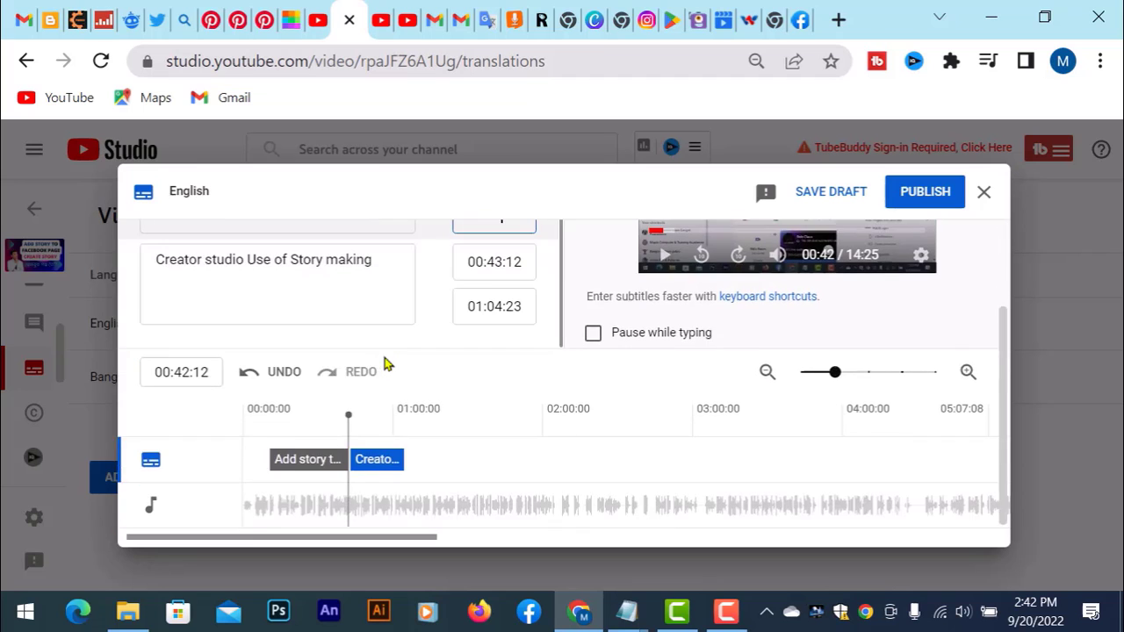
pyautogui.scroll(2, 369, 355)
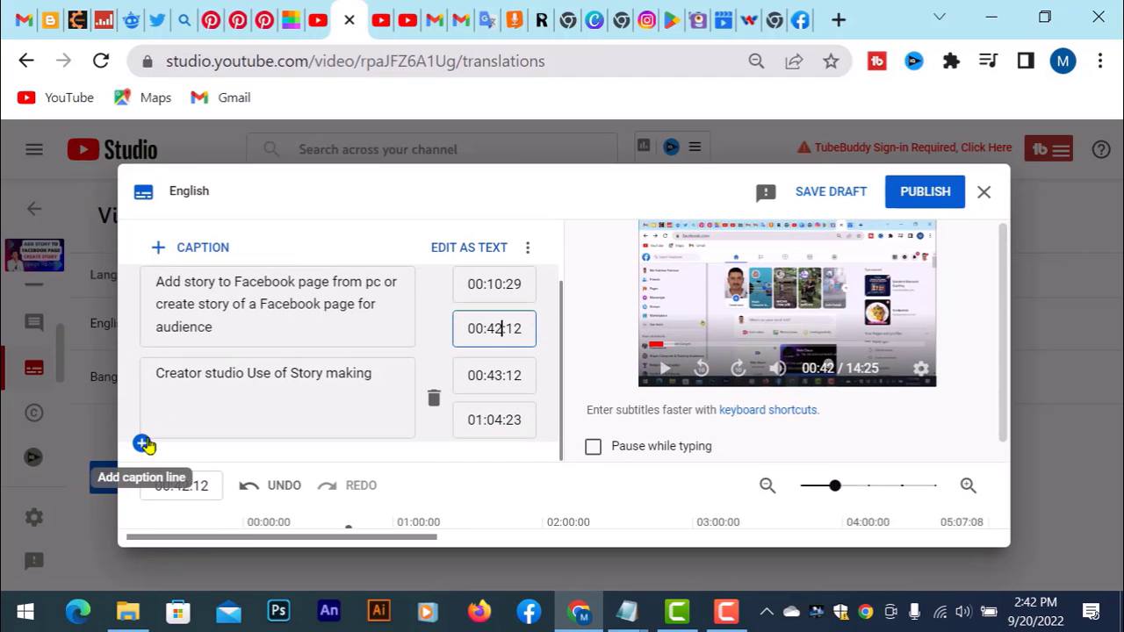
pyautogui.click(142, 442)
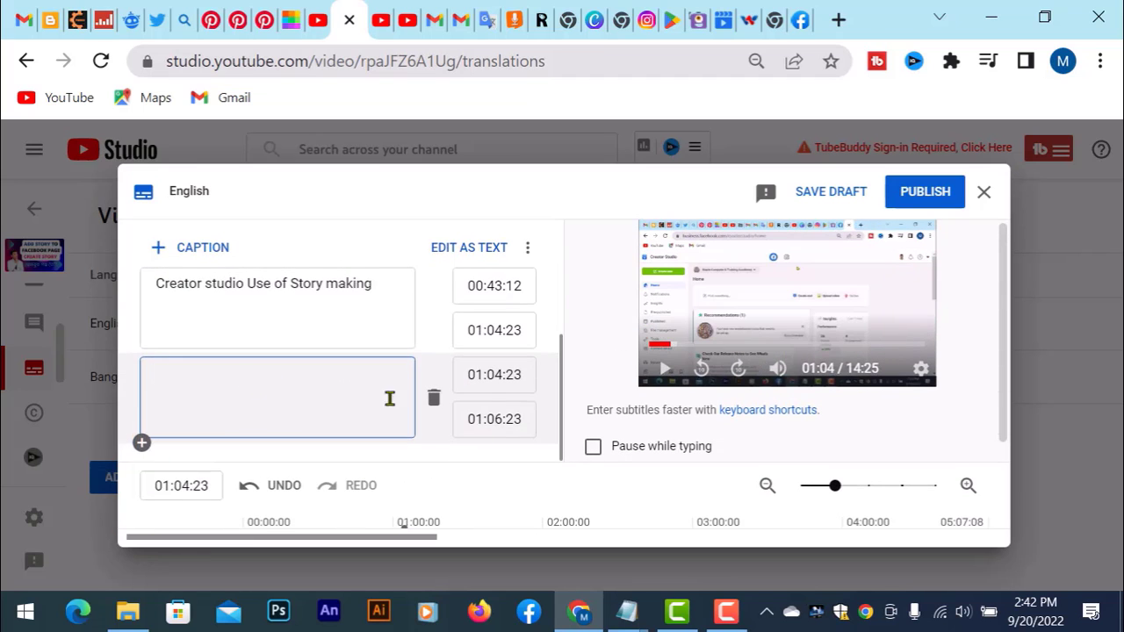
# Look through the timeline up to the end of the video, and return to review the caption list.
pyautogui.scroll(-2, 517, 448)
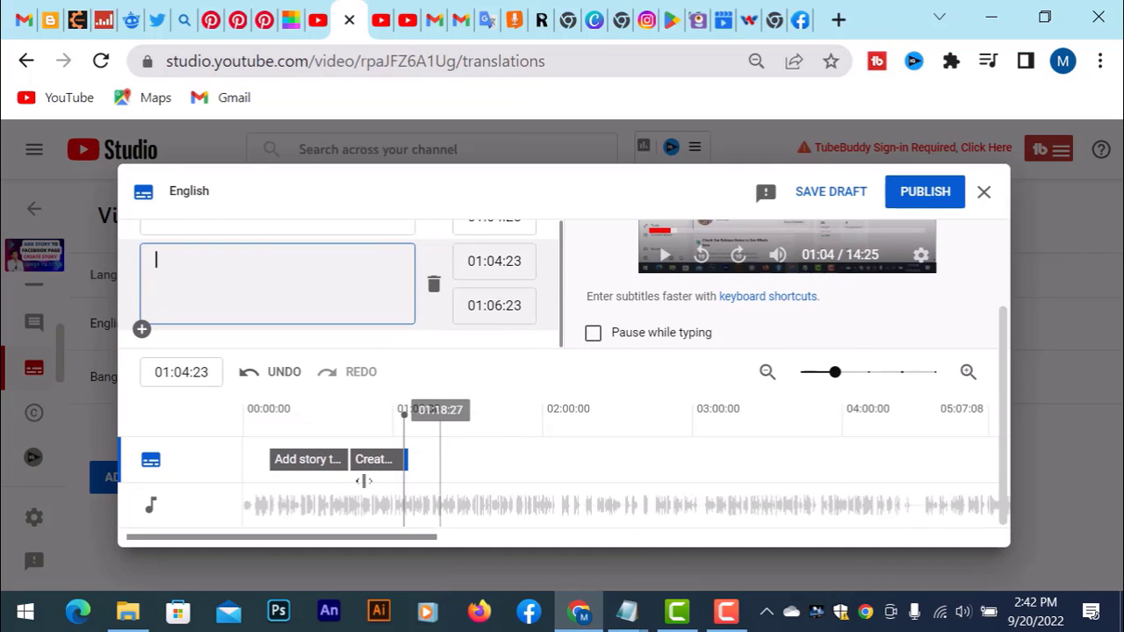
pyautogui.click(492, 535)
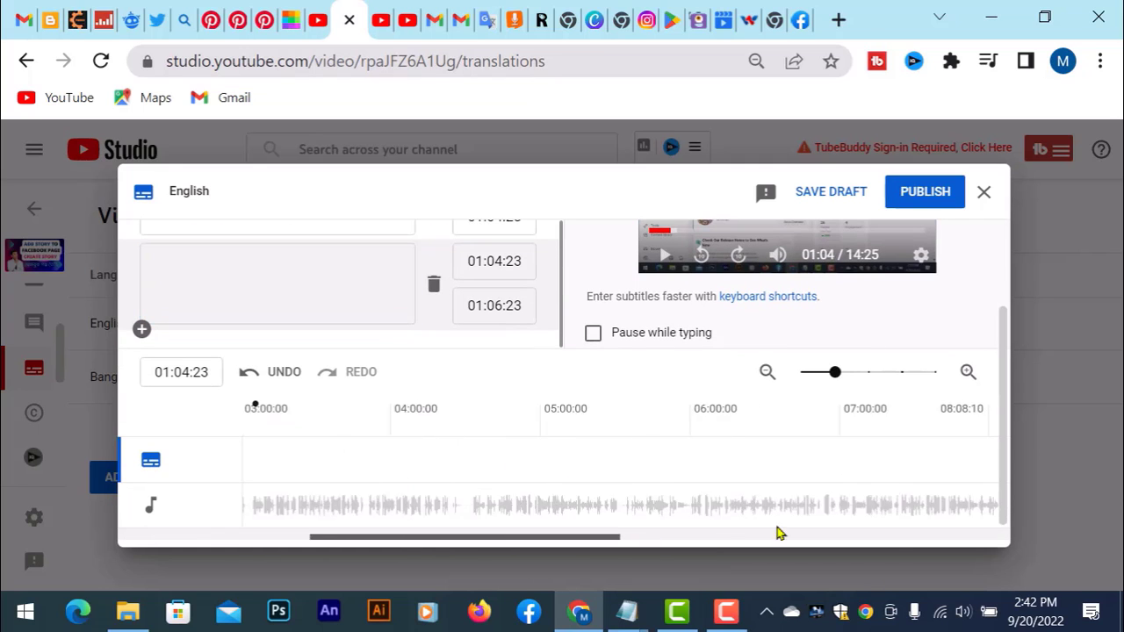
pyautogui.click(777, 533)
pyautogui.click(945, 536)
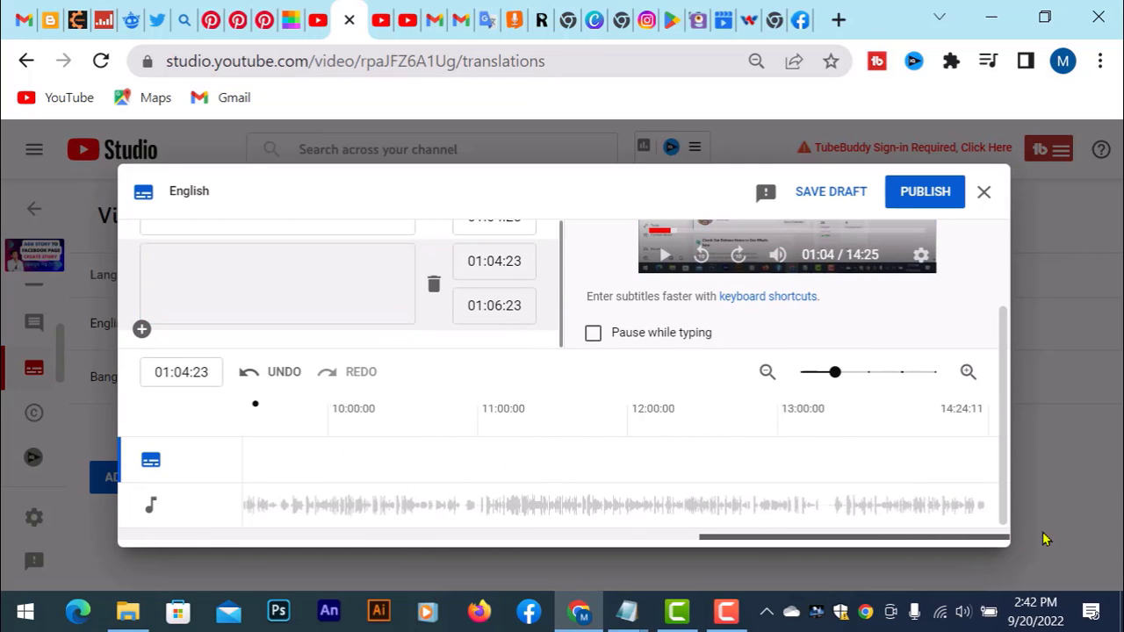
pyautogui.click(936, 506)
pyautogui.moveTo(745, 535); pyautogui.dragTo(547, 534)
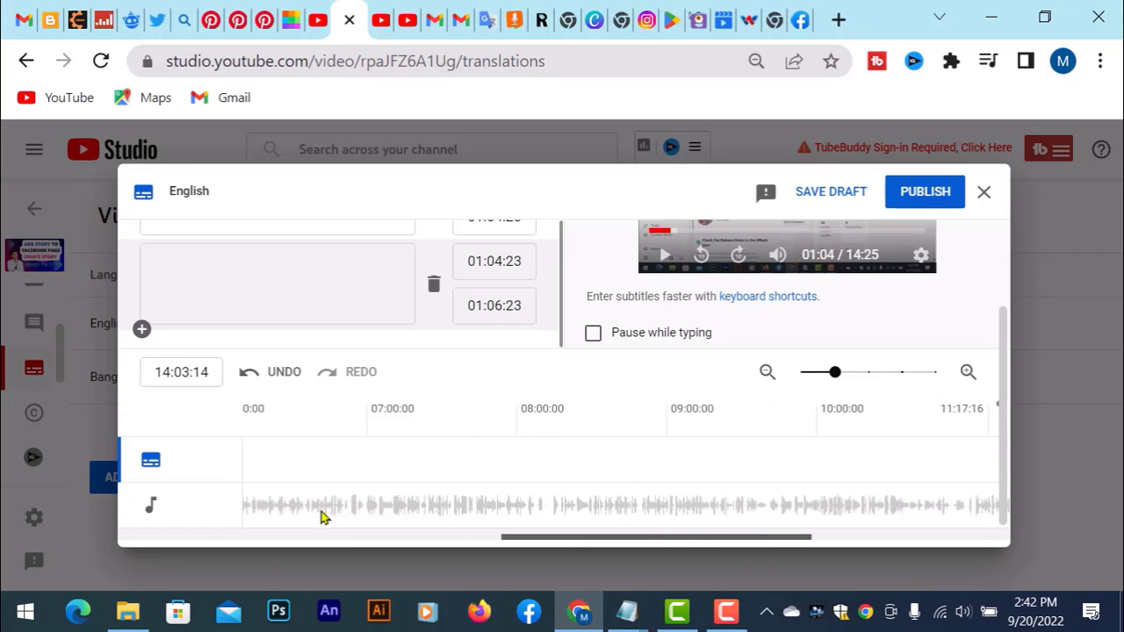
pyautogui.scroll(3, 321, 518)
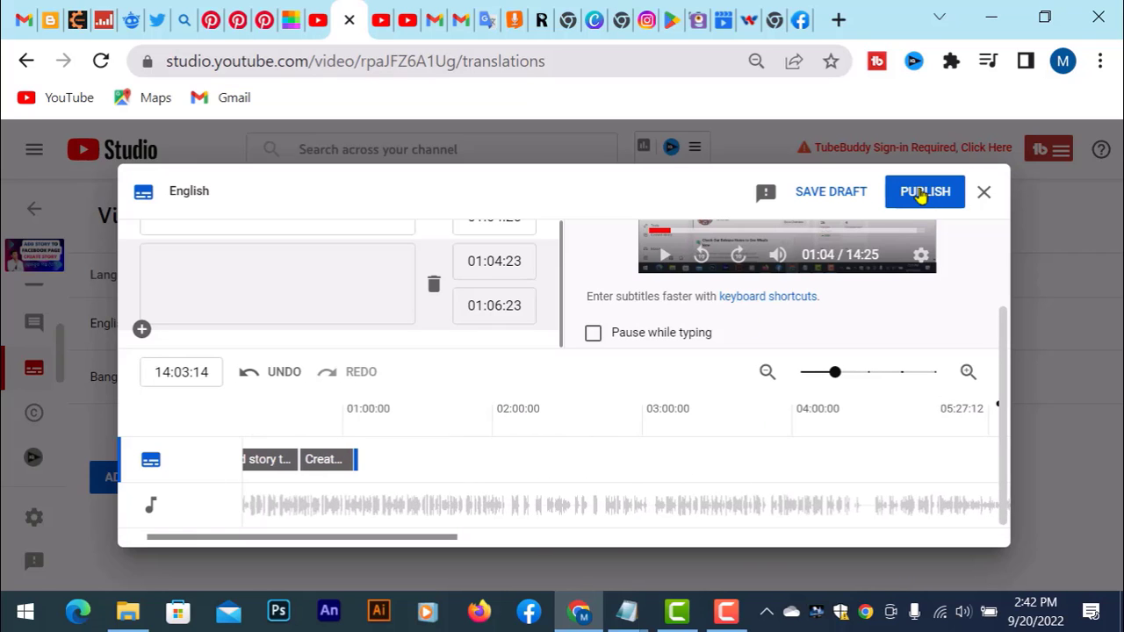
pyautogui.scroll(2, 803, 314)
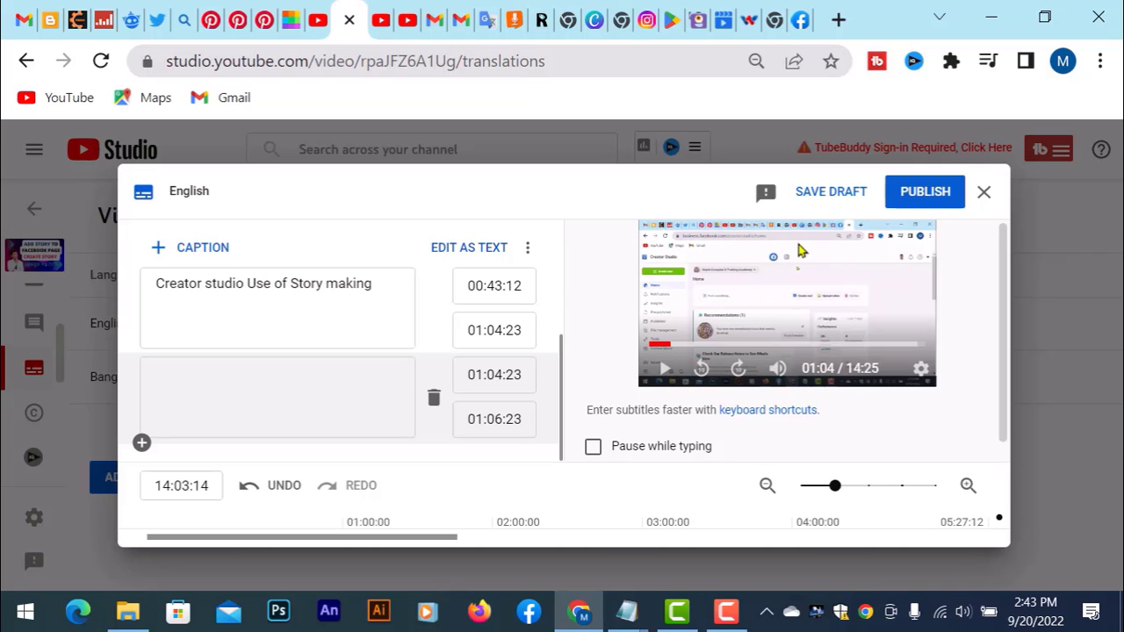
pyautogui.scroll(1, 223, 386)
pyautogui.scroll(-1, 278, 389)
pyautogui.click(220, 386)
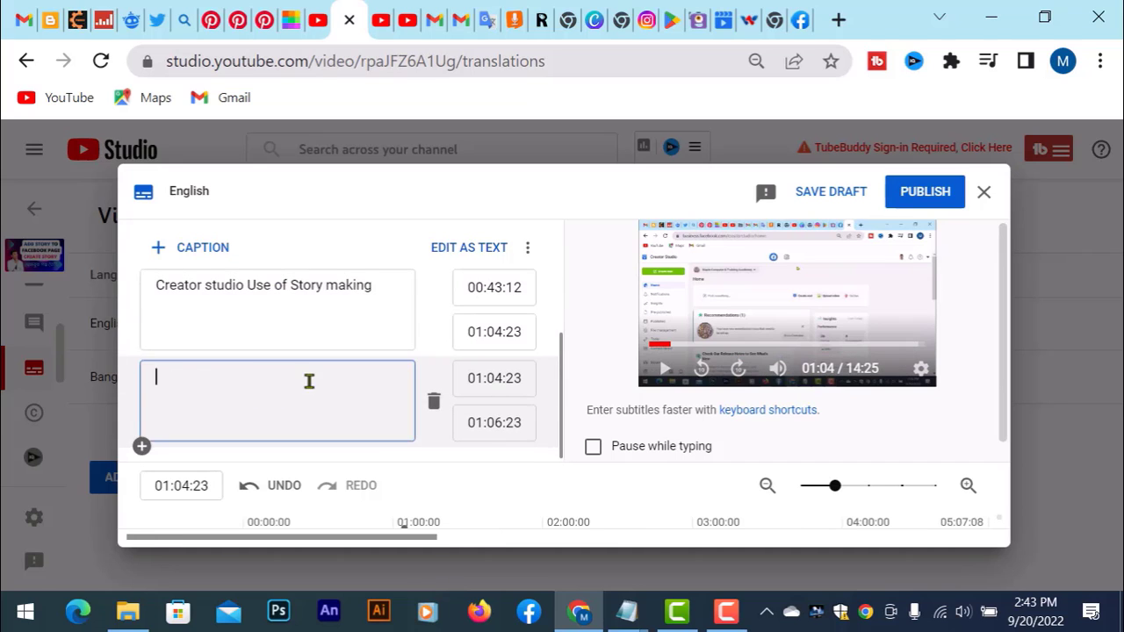
pyautogui.scroll(1, 298, 378)
pyautogui.scroll(-1, 281, 369)
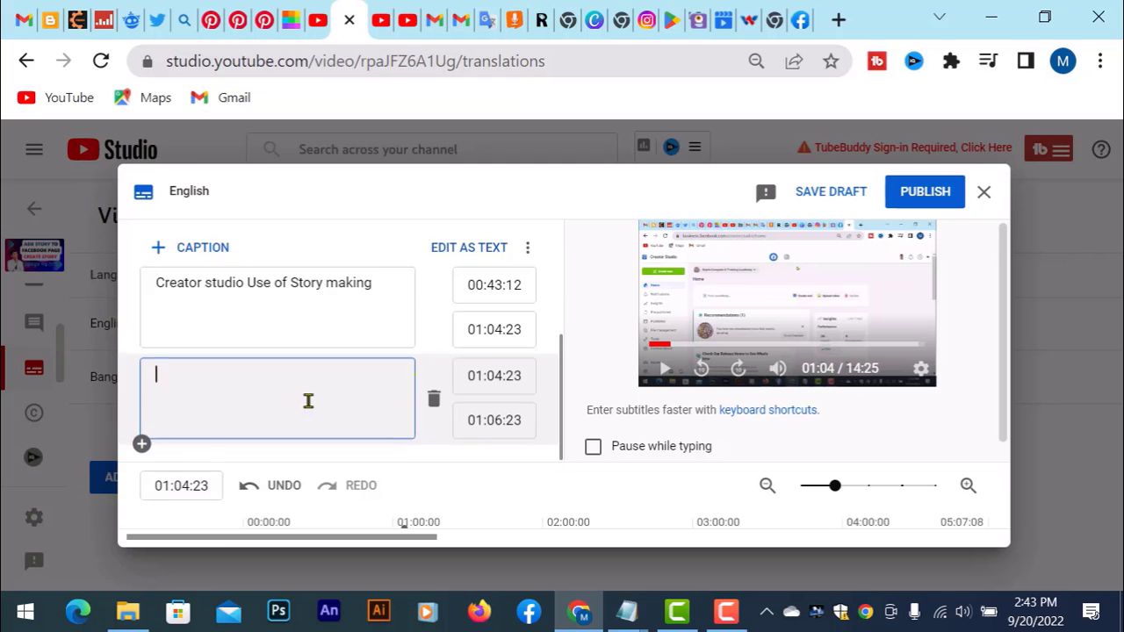
pyautogui.scroll(1, 308, 395)
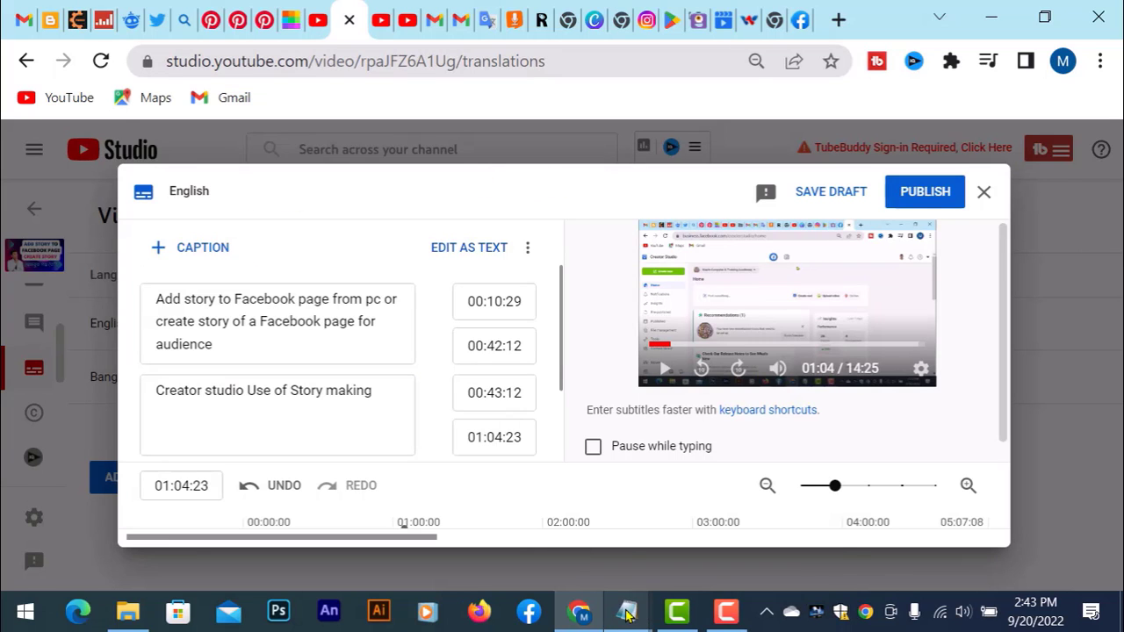
# Examine the timed caption entries throughout the captions (25) Notepad file, and return to the subtitle editor.
pyautogui.moveTo(627, 615)
pyautogui.click(715, 531)
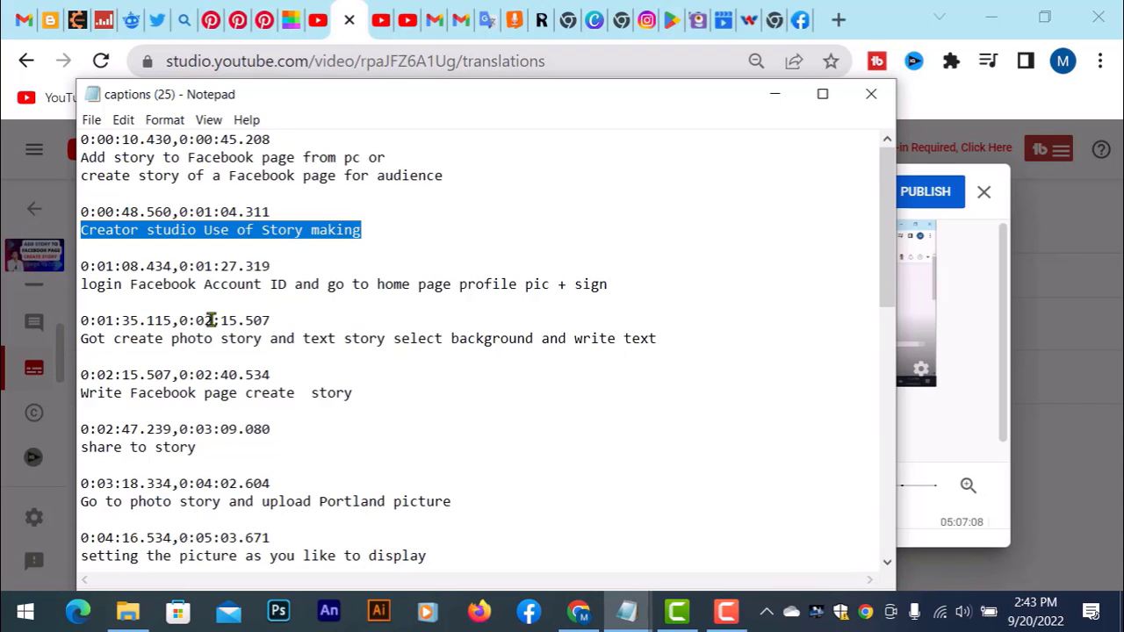
pyautogui.scroll(-2, 220, 284)
pyautogui.scroll(2, 241, 282)
pyautogui.scroll(-12, 313, 289)
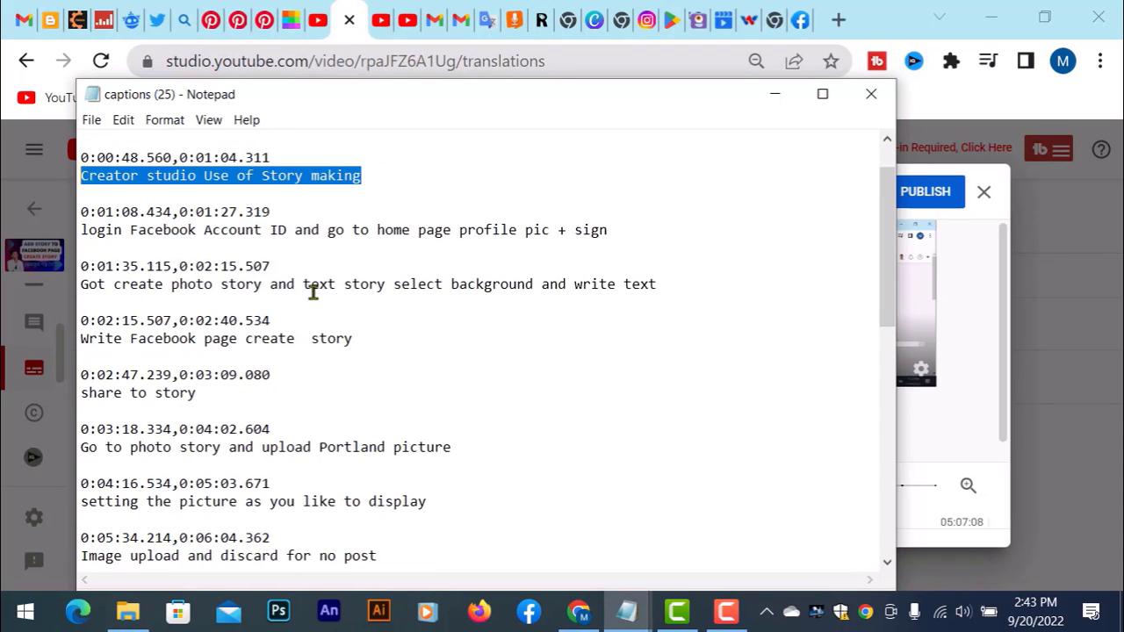
pyautogui.scroll(12, 263, 309)
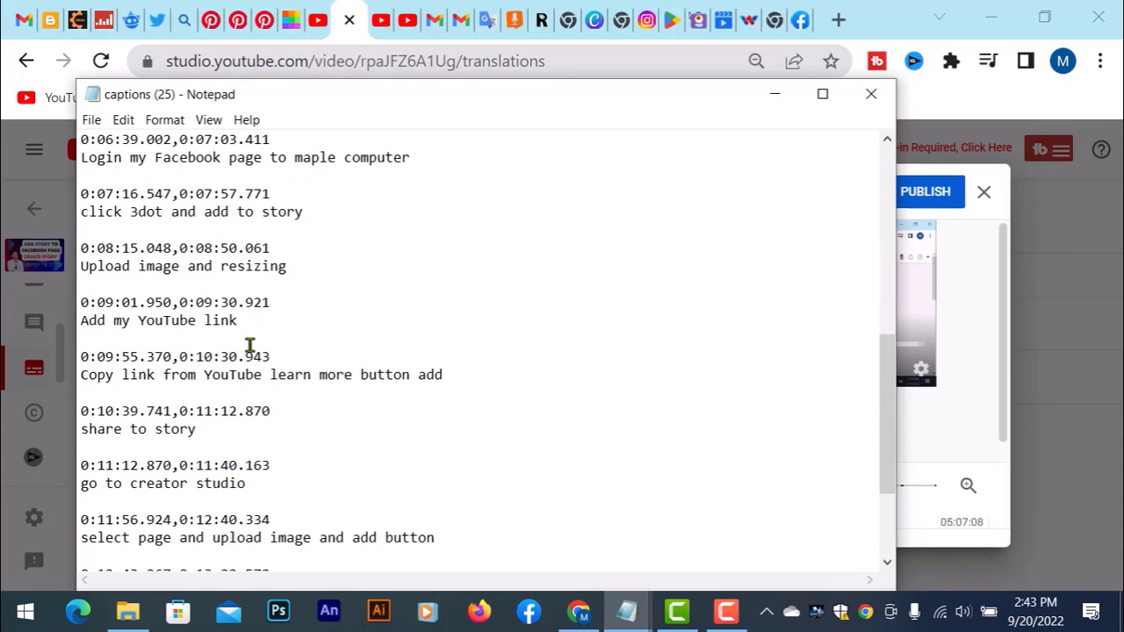
pyautogui.click(397, 235)
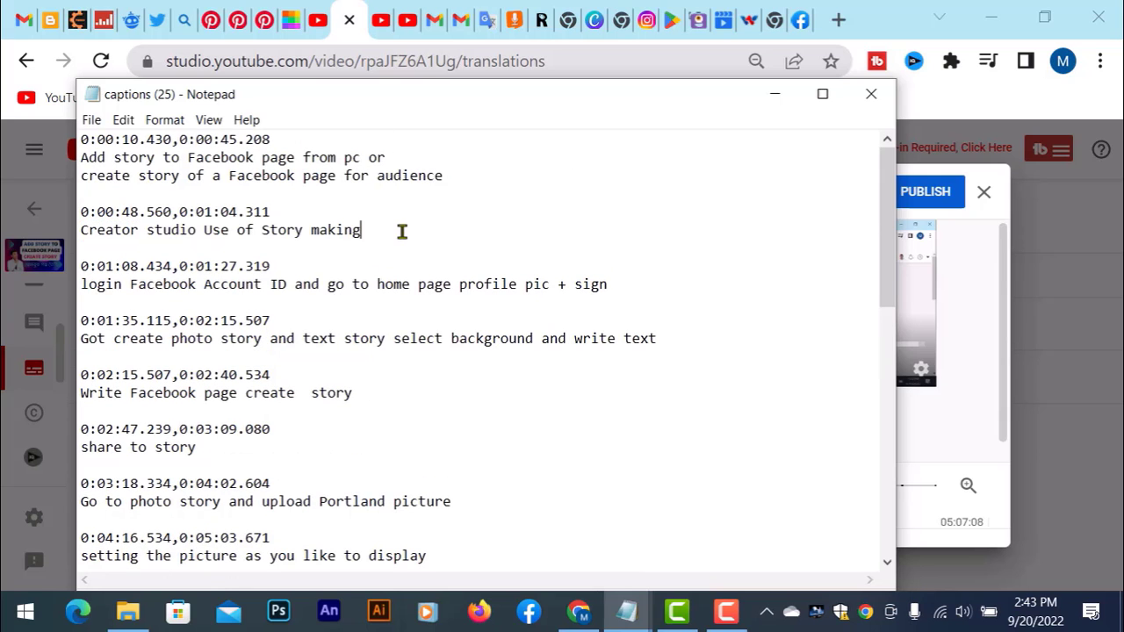
pyautogui.click(775, 99)
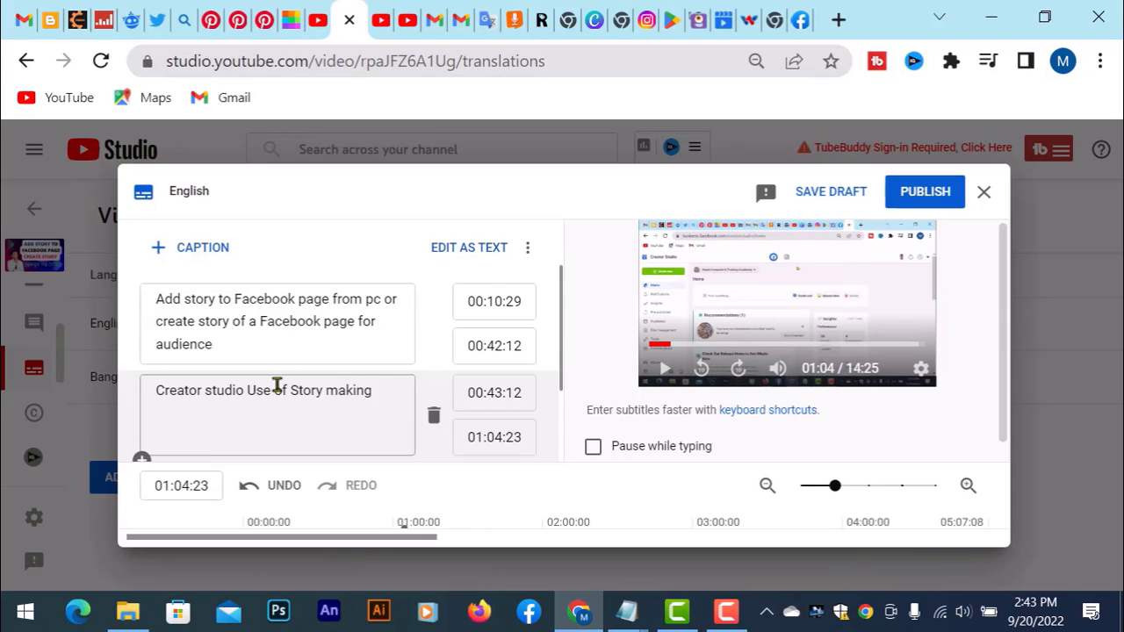
# Clear all manually added subtitles from the English subtitle editor.
pyautogui.scroll(-2, 263, 387)
pyautogui.scroll(2, 251, 387)
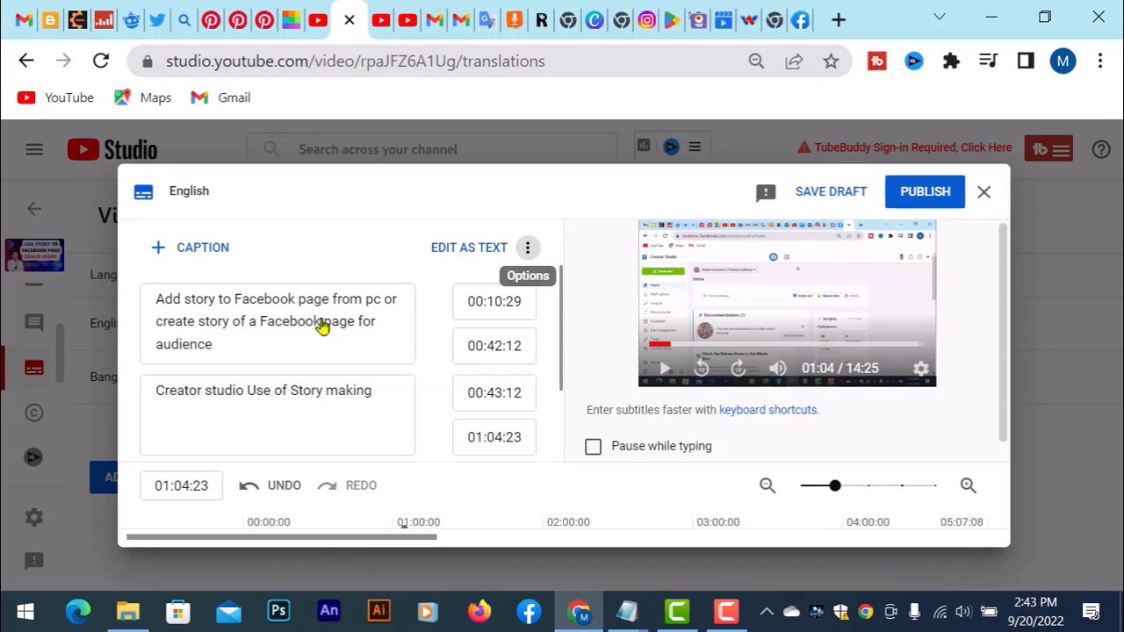
pyautogui.click(527, 247)
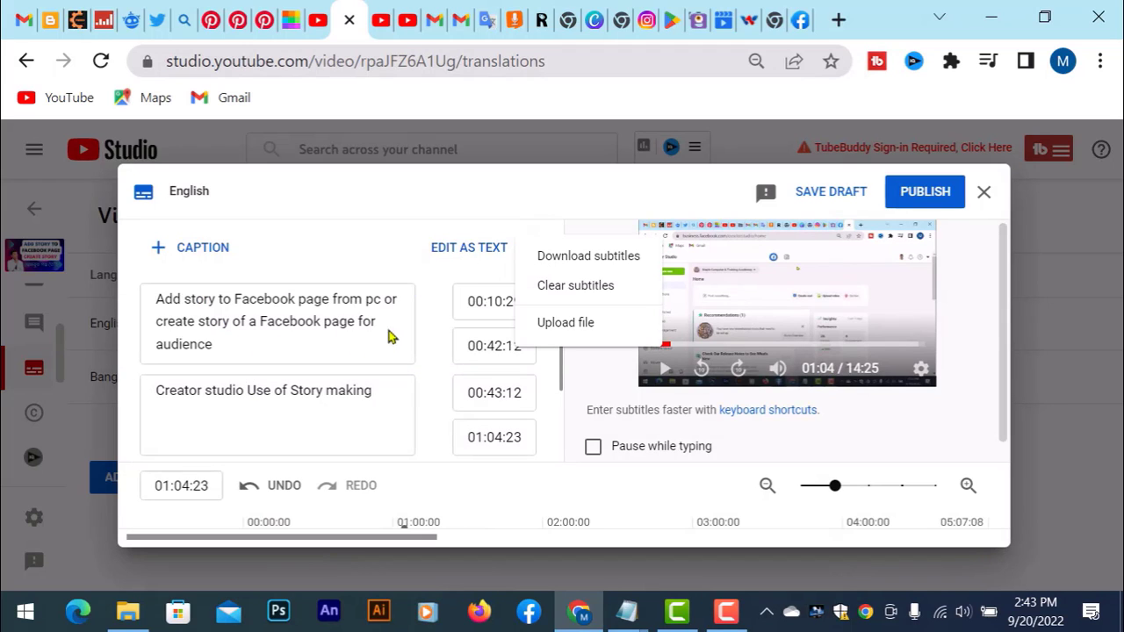
pyautogui.click(562, 290)
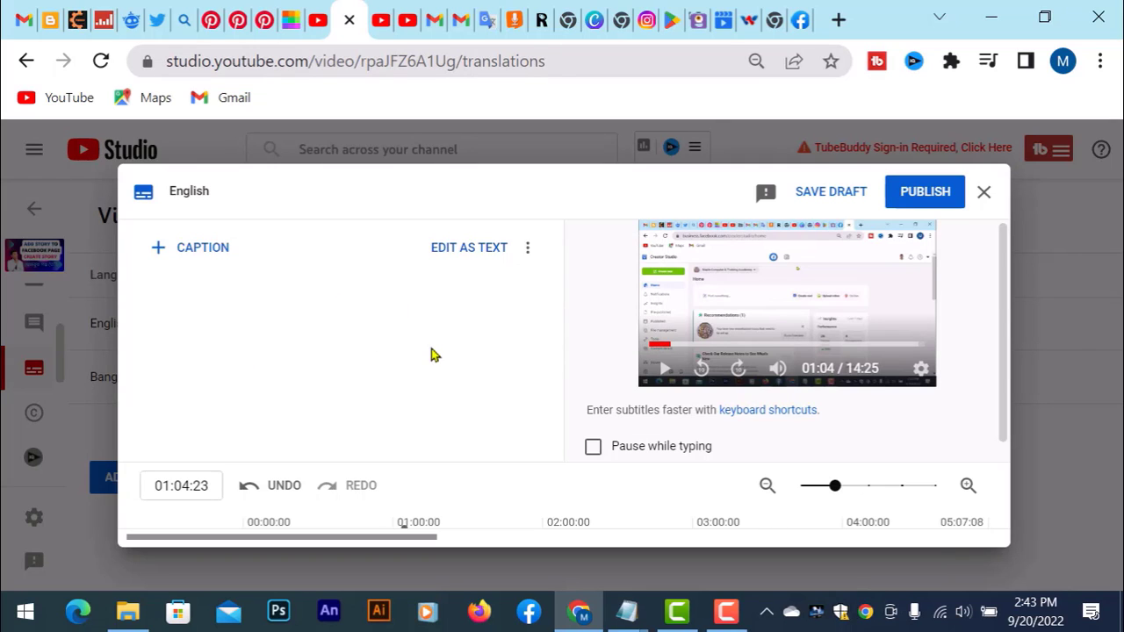
pyautogui.click(525, 249)
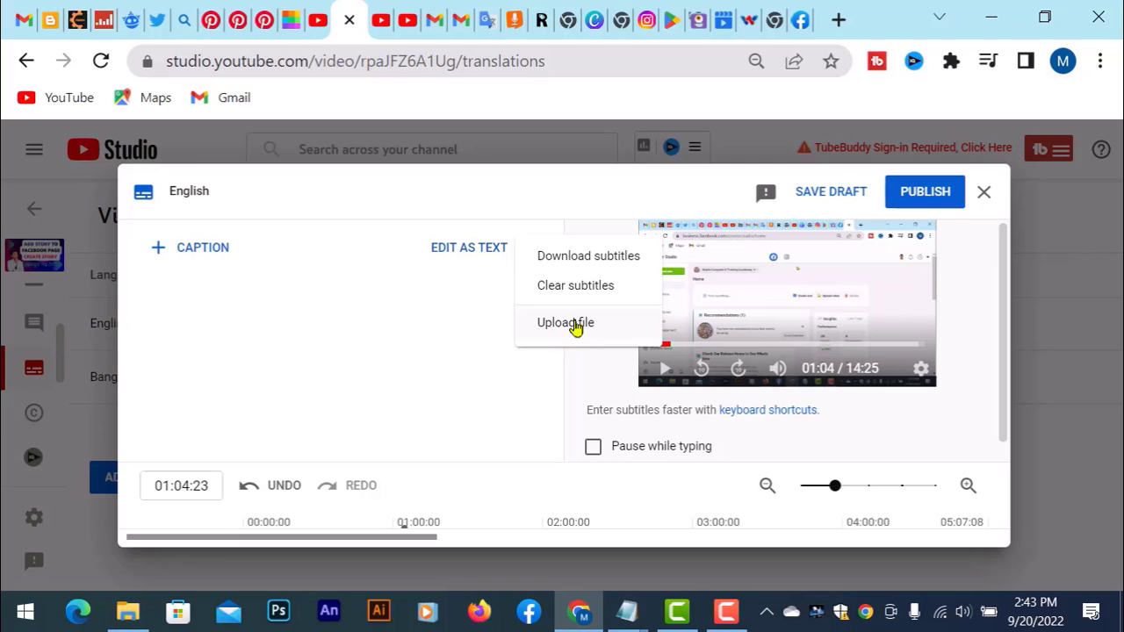
pyautogui.click(406, 325)
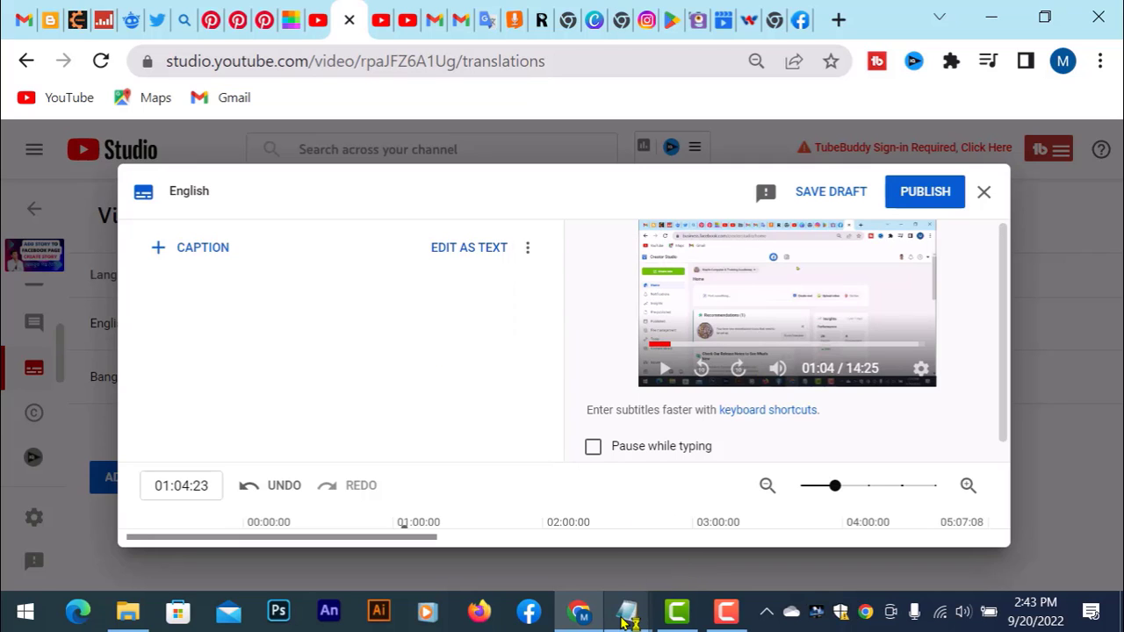
# Switch to the captions (25) file in Notepad and save it in the Downloads folder as story.en_US.srt.
pyautogui.moveTo(626, 612)
pyautogui.click(690, 536)
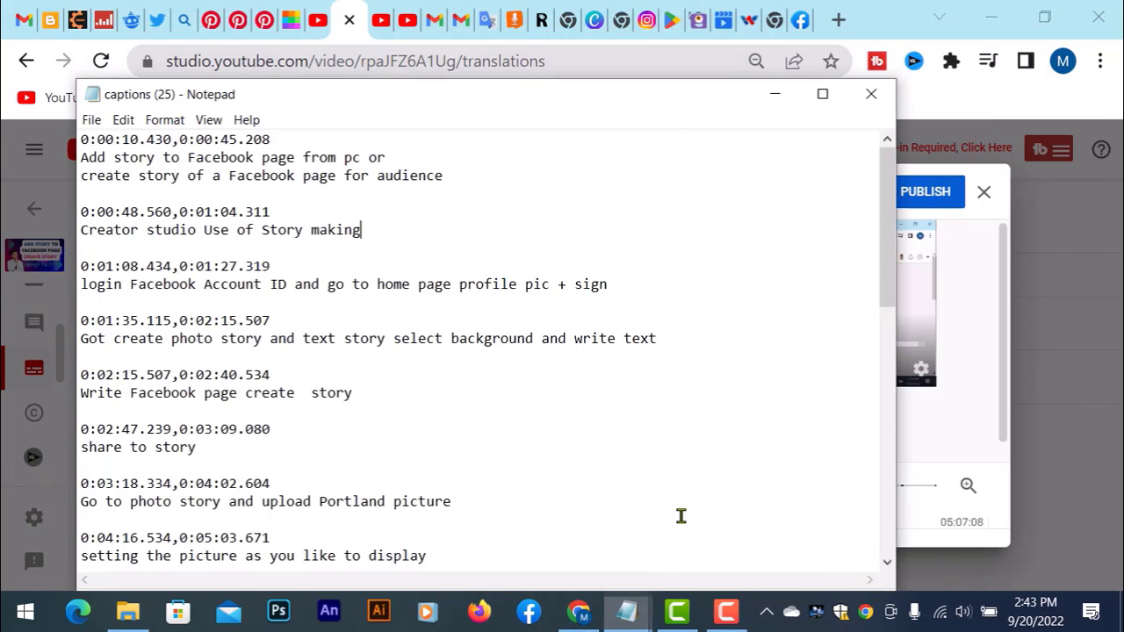
pyautogui.click(92, 119)
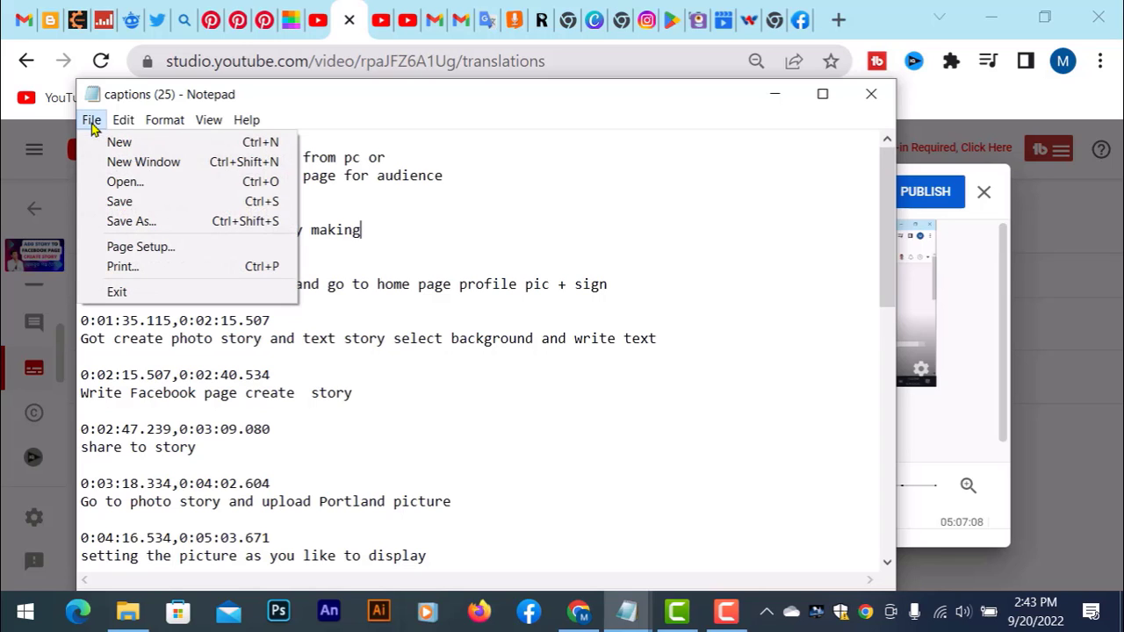
pyautogui.click(143, 223)
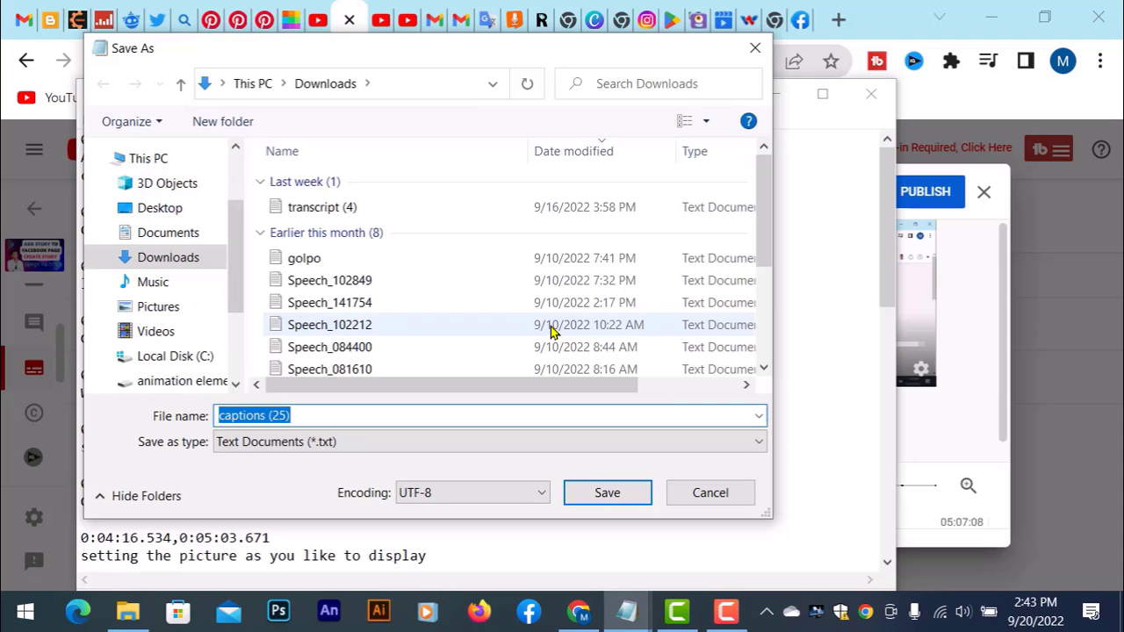
pyautogui.scroll(-3, 459, 314)
pyautogui.scroll(3, 456, 319)
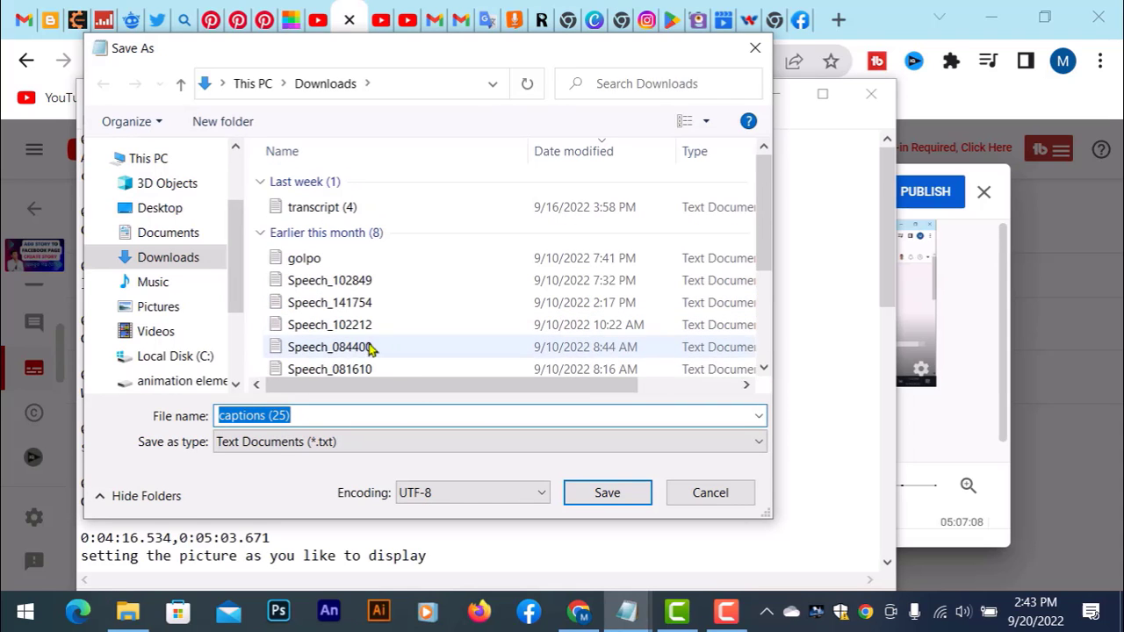
pyautogui.click(269, 413)
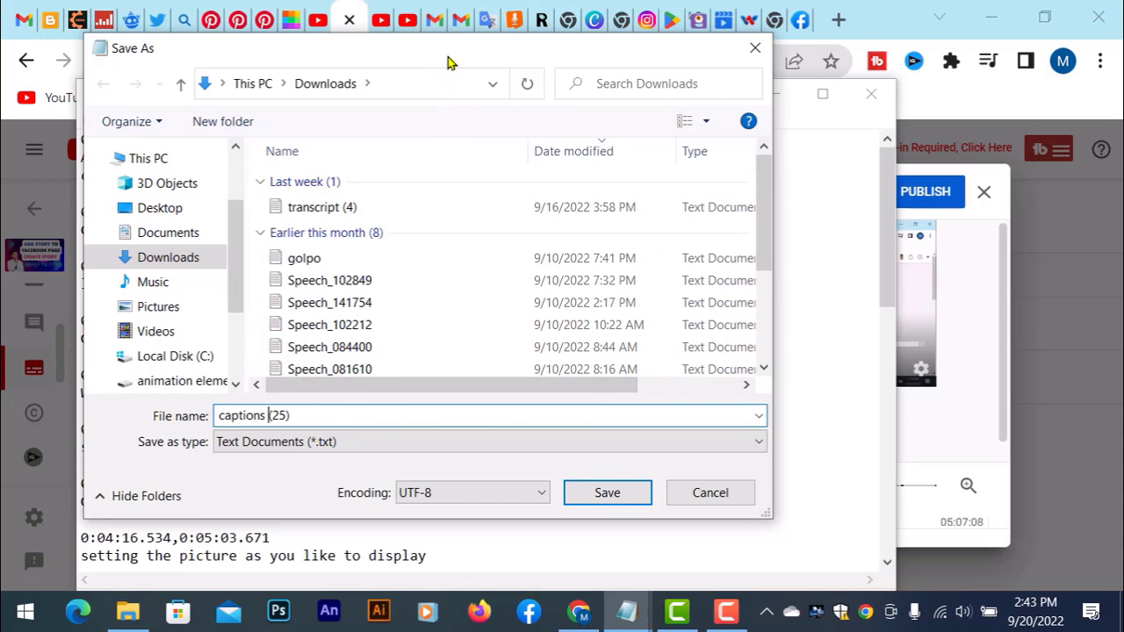
pyautogui.moveTo(449, 60); pyautogui.dragTo(553, 95)
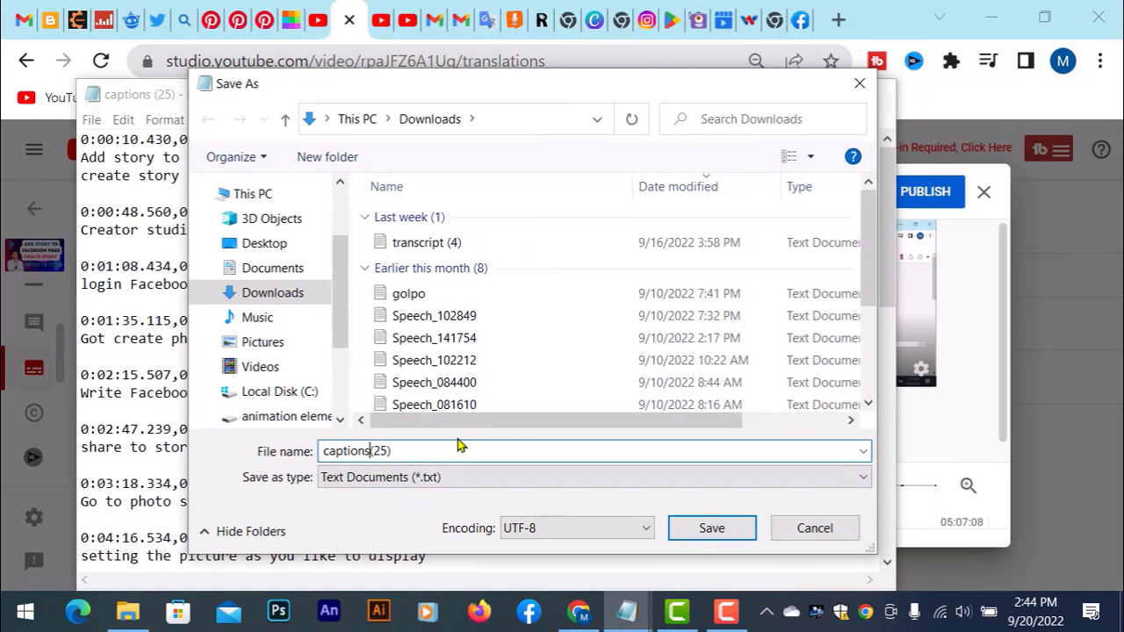
pyautogui.press('BackSpace')
pyautogui.press('BackSpace')
pyautogui.press('BackSpace')
pyautogui.press('BackSpace')
pyautogui.press('BackSpace')
pyautogui.press('BackSpace')
pyautogui.press('BackSpace')
pyautogui.press('BackSpace')
pyautogui.write('story.en_US.srt')
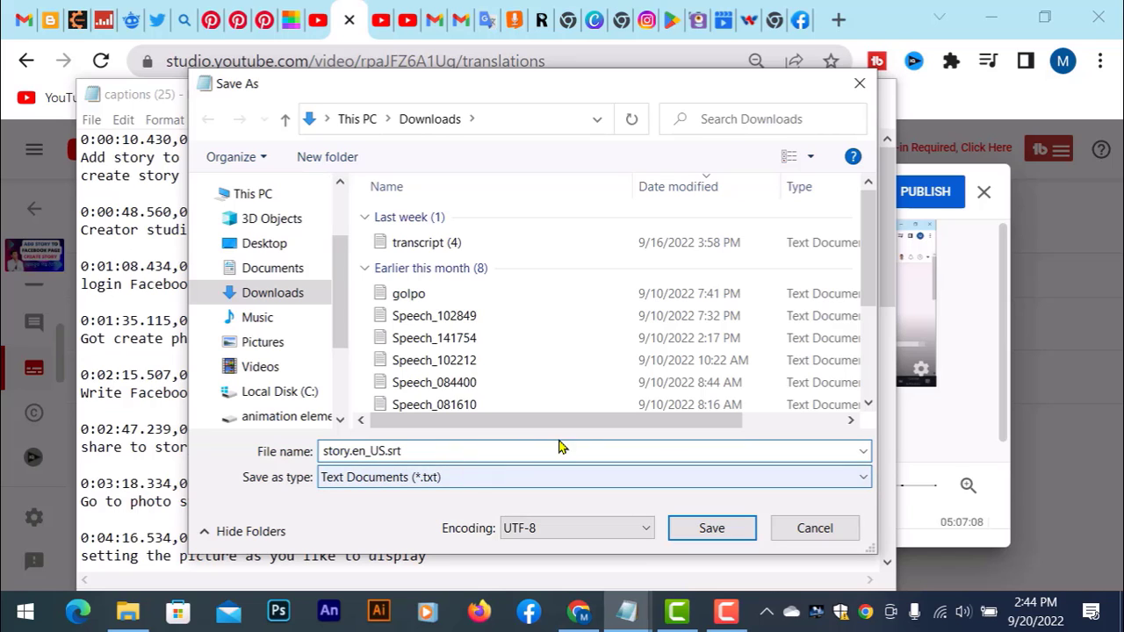
pyautogui.click(712, 529)
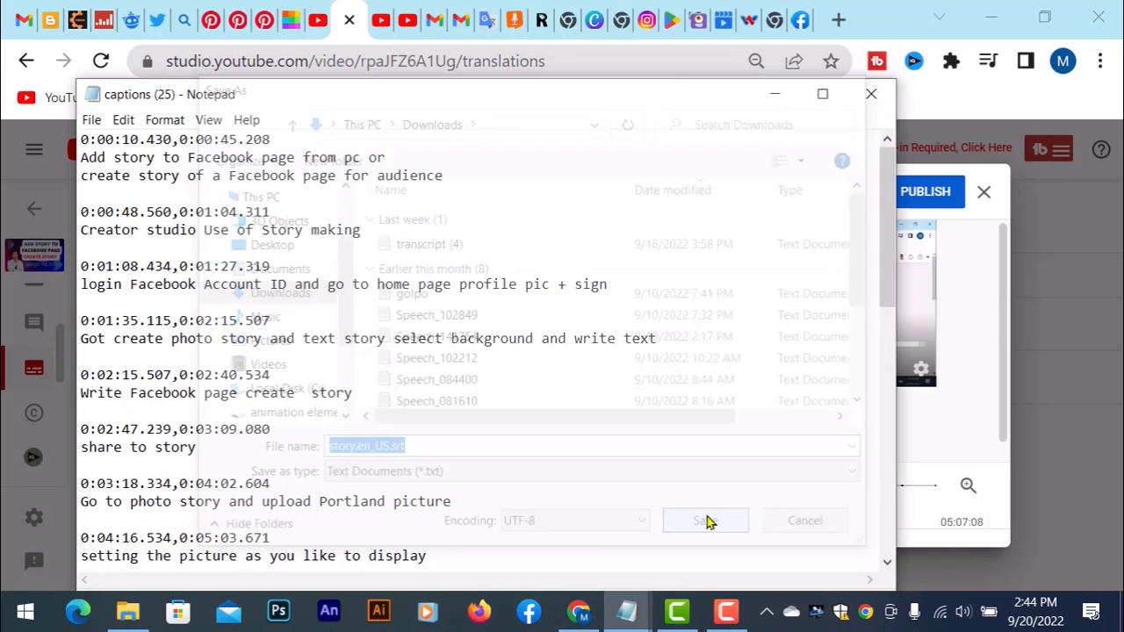
# Minimize the Notepad and browser windows and look for the saved captions file on the desktop.
pyautogui.click(774, 94)
pyautogui.click(989, 19)
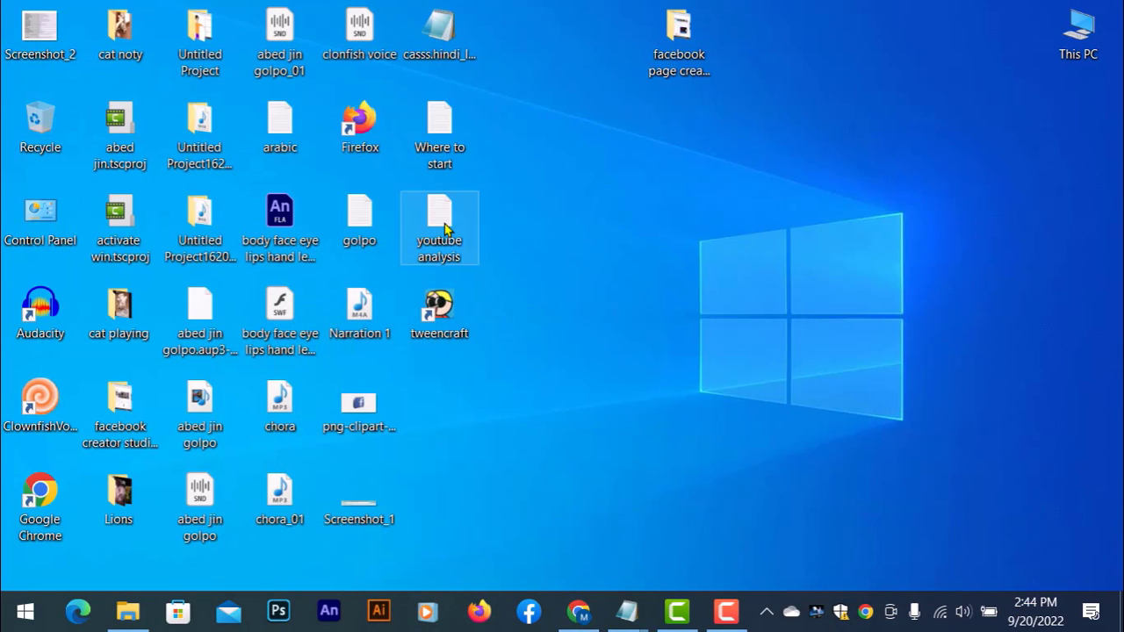
pyautogui.click(297, 76)
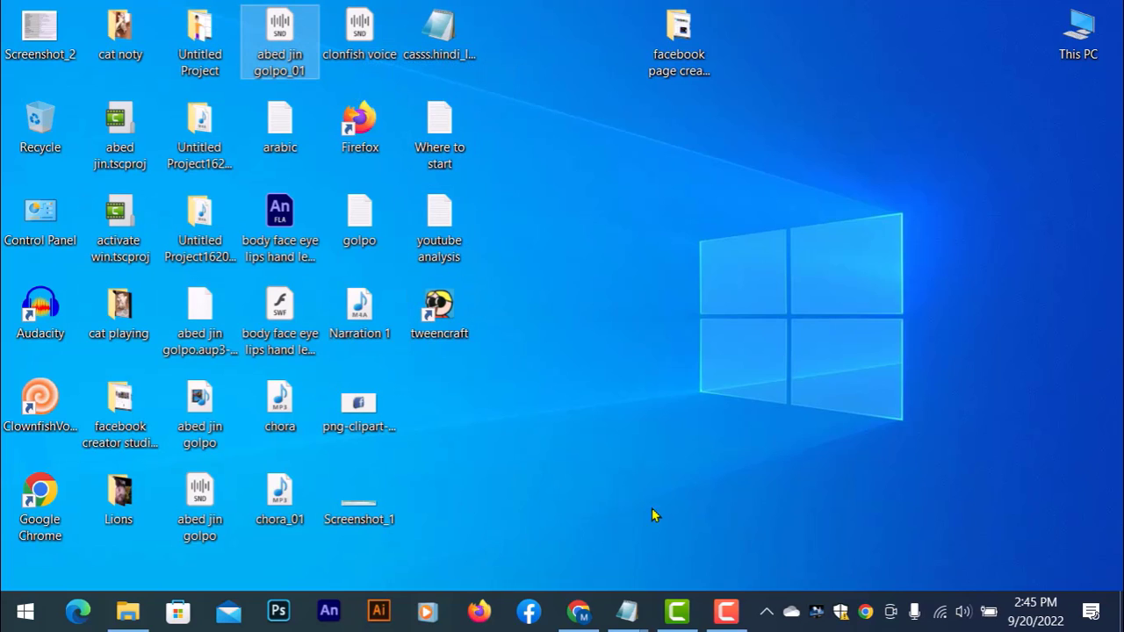
# Reopen the story.en_US Notepad window and save a copy of the captions file to the Desktop folder.
pyautogui.moveTo(635, 624)
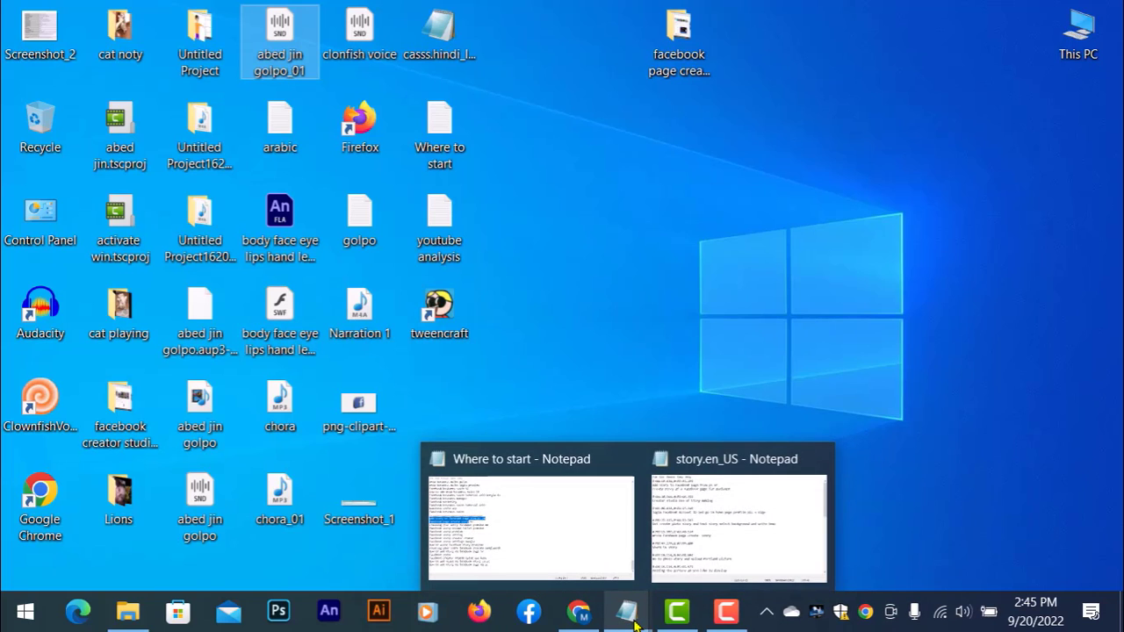
pyautogui.click(743, 527)
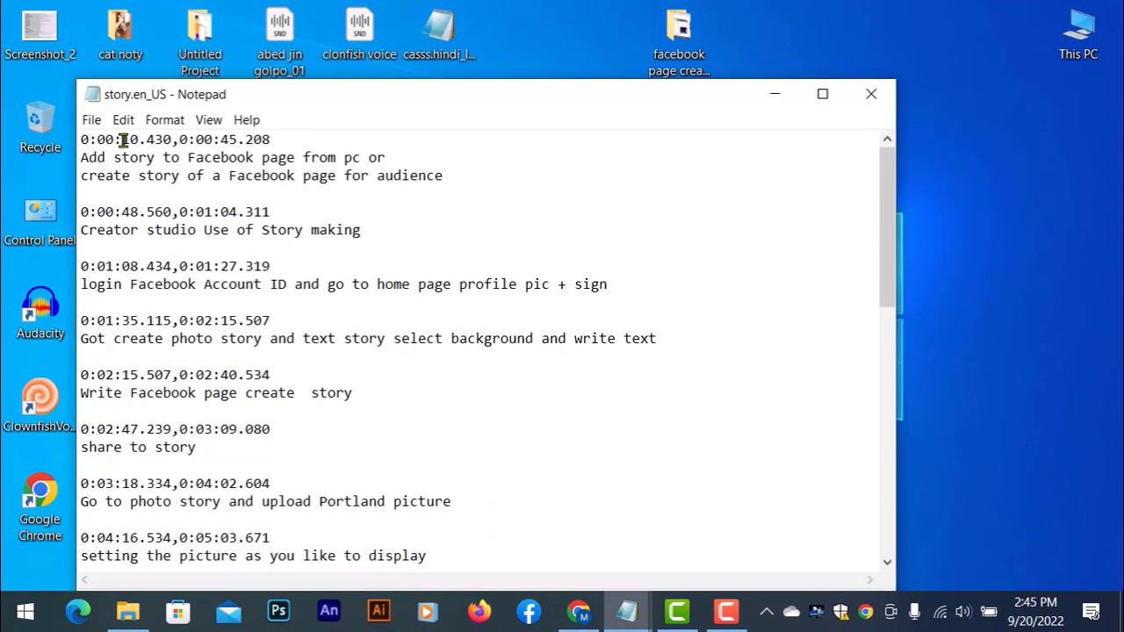
pyautogui.click(92, 120)
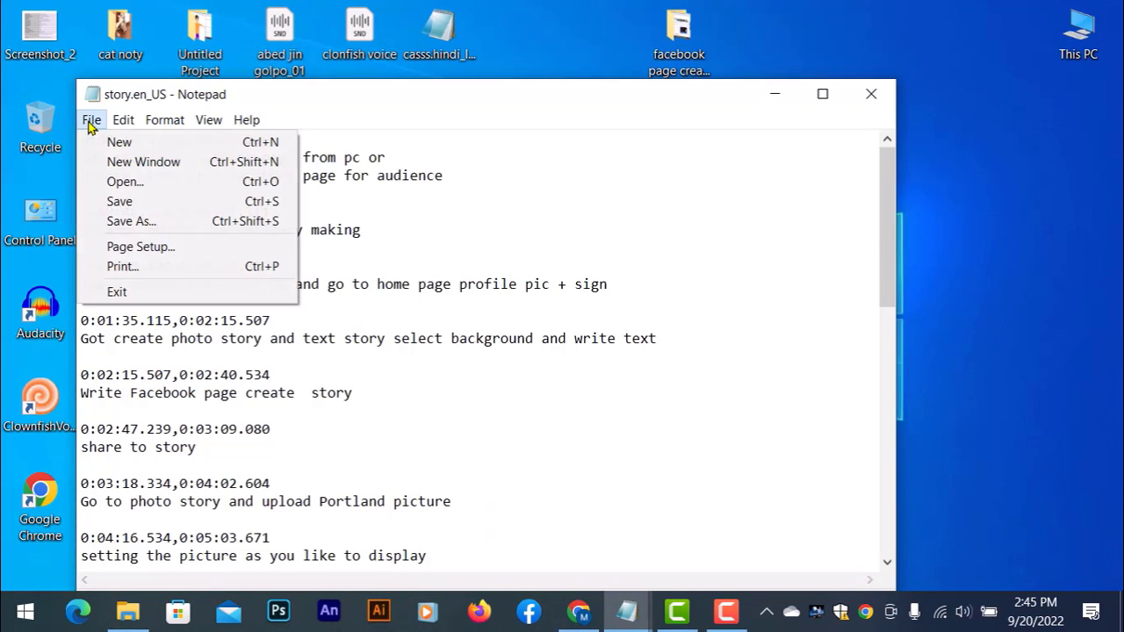
pyautogui.click(169, 221)
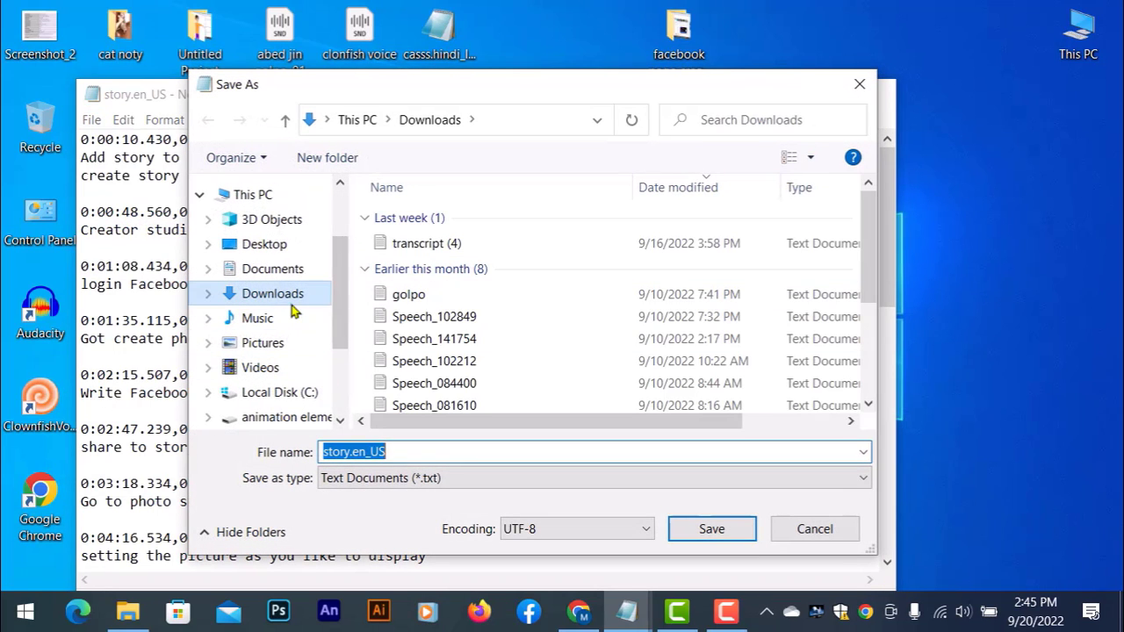
pyautogui.scroll(-1, 474, 342)
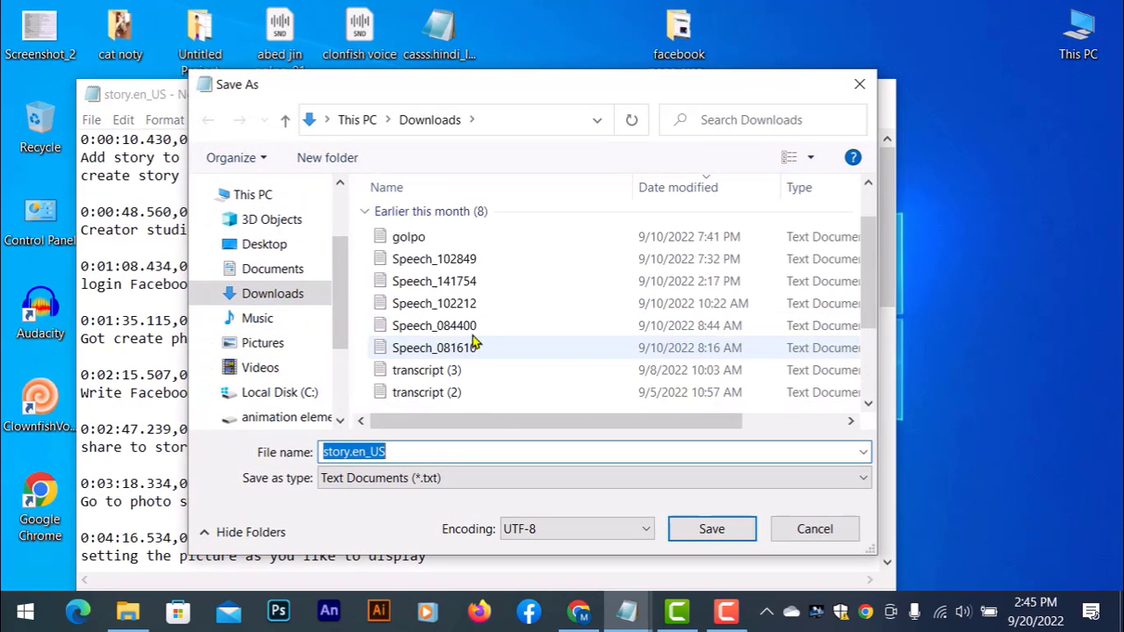
pyautogui.scroll(1, 474, 342)
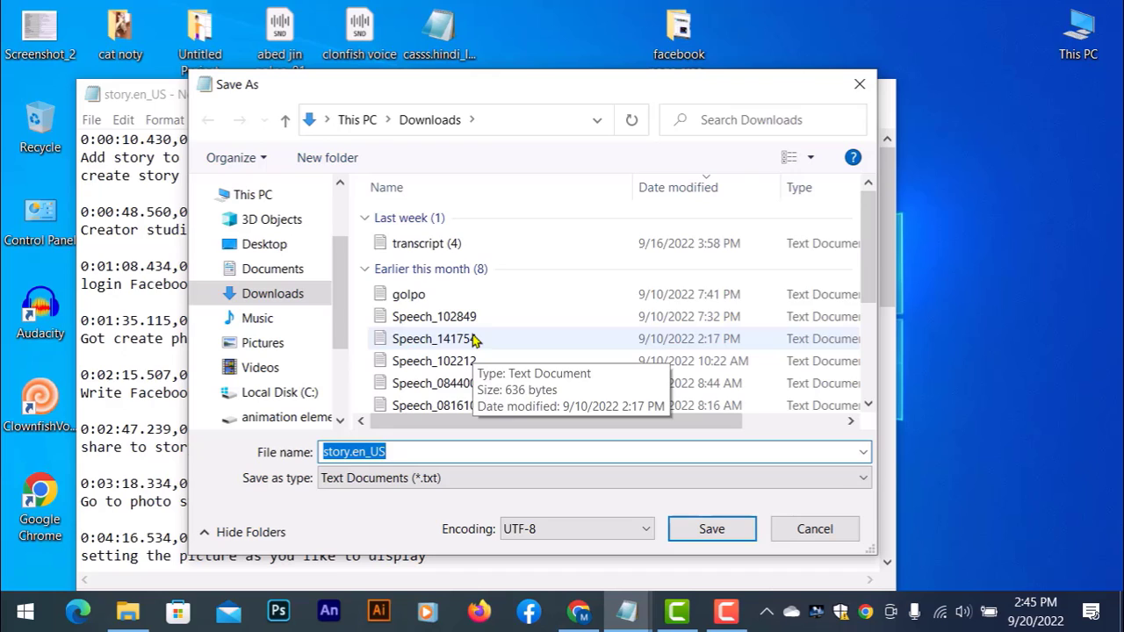
pyautogui.click(272, 252)
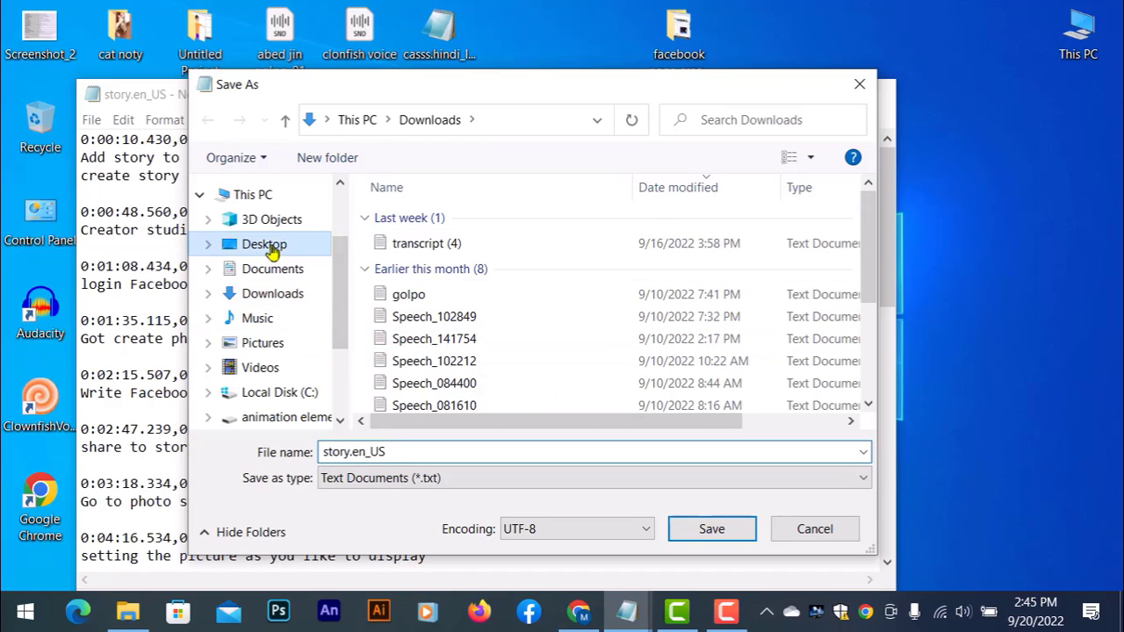
pyautogui.click(409, 448)
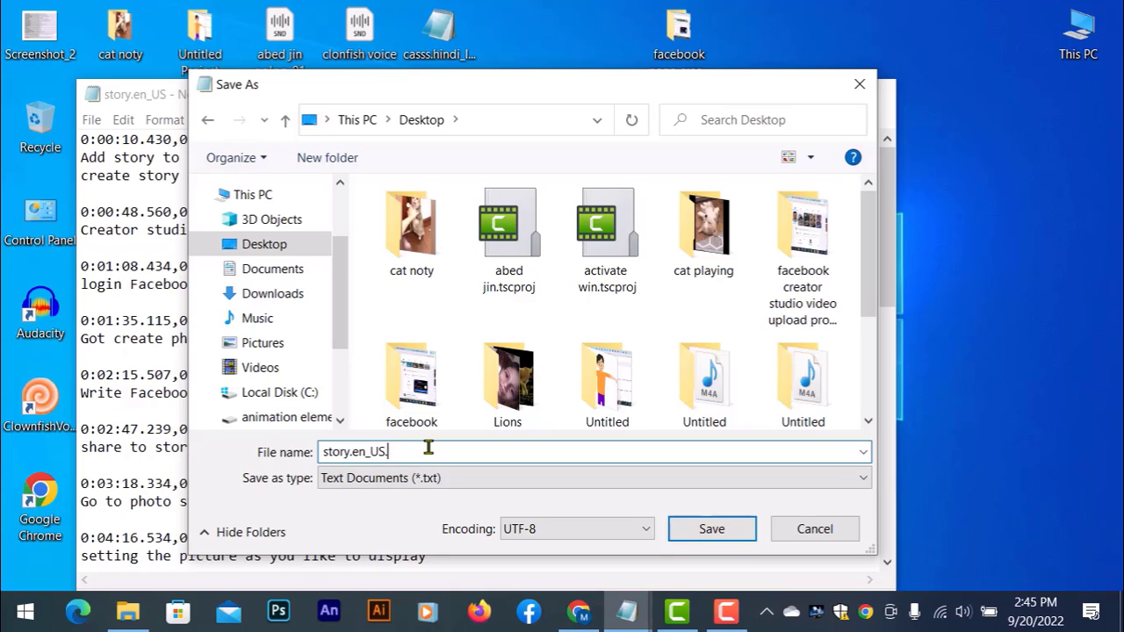
pyautogui.click(700, 525)
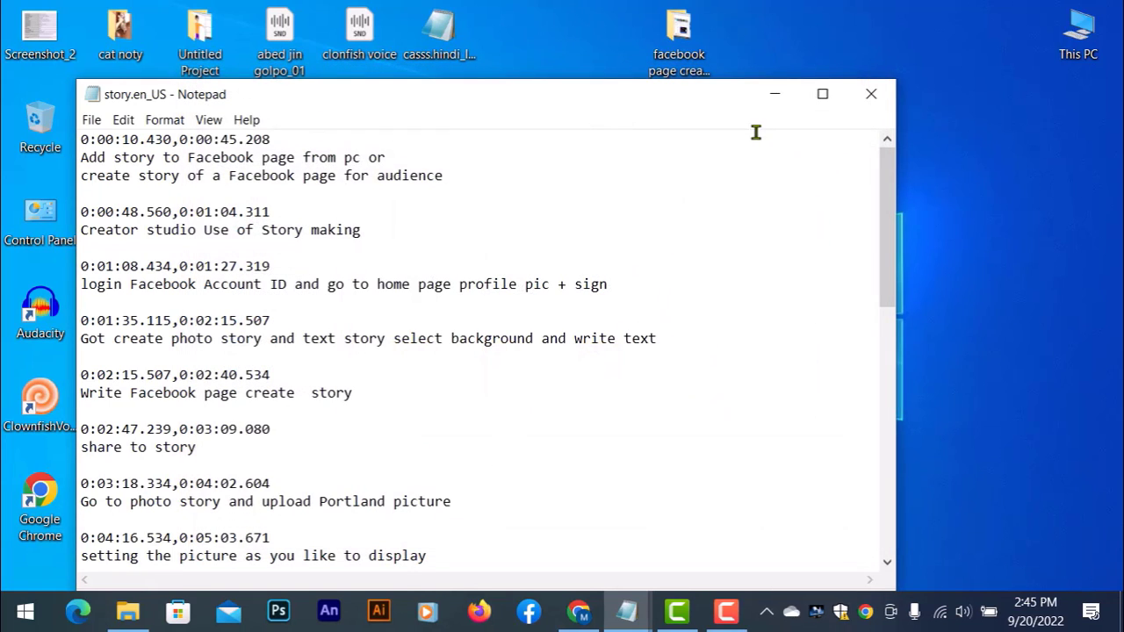
# Minimize Notepad and move the story.en_US file icon to an empty area of the desktop.
pyautogui.click(775, 94)
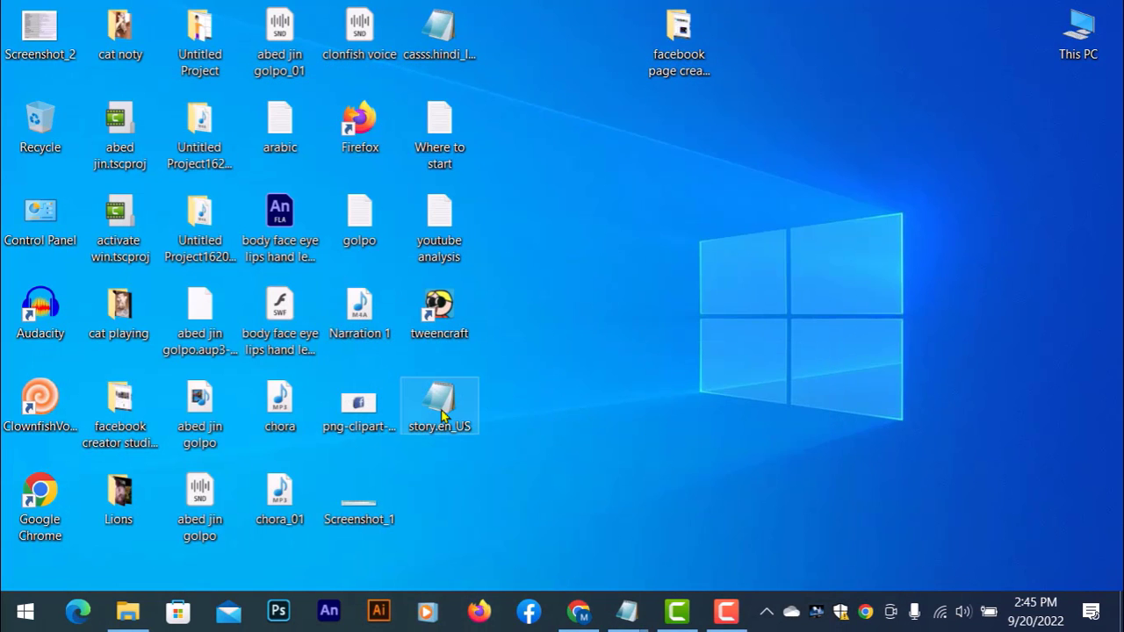
pyautogui.moveTo(442, 411); pyautogui.dragTo(606, 198)
pyautogui.click(563, 493)
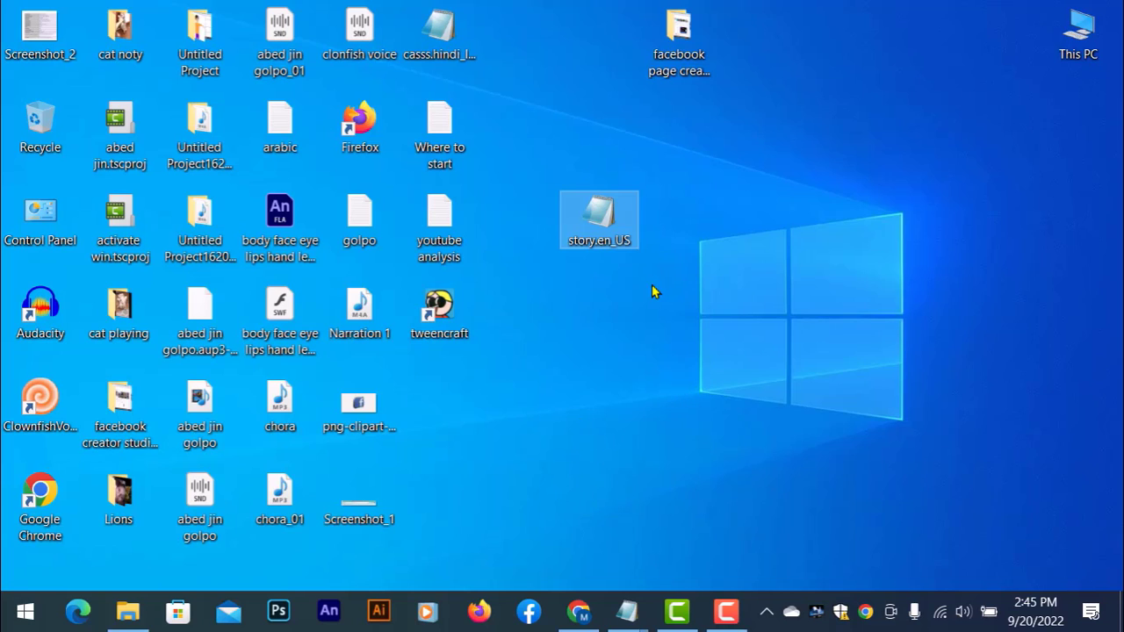
# Switch to the YouTube Studio subtitle editor and upload the story.en_US file from the Desktop as a subtitle file with timing.
pyautogui.click(579, 612)
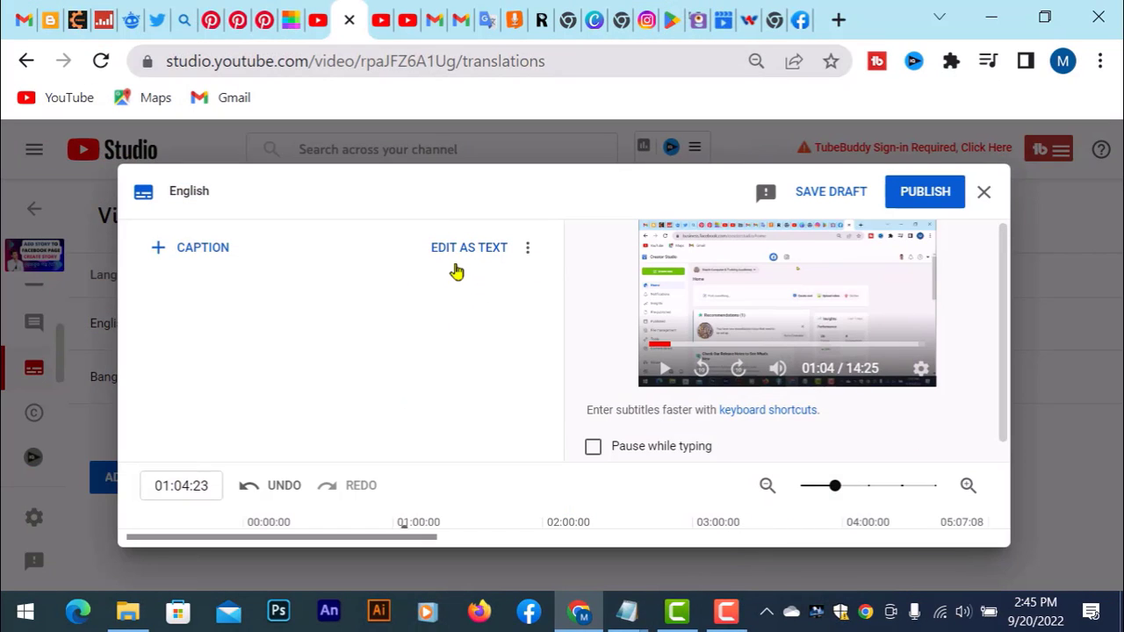
pyautogui.click(526, 252)
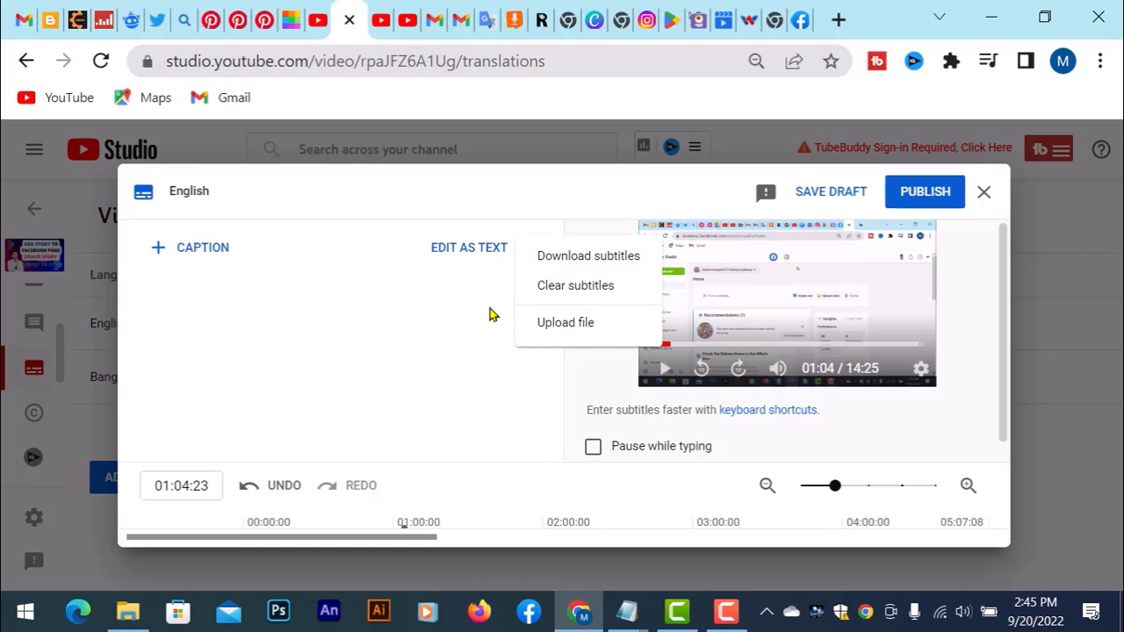
pyautogui.click(560, 324)
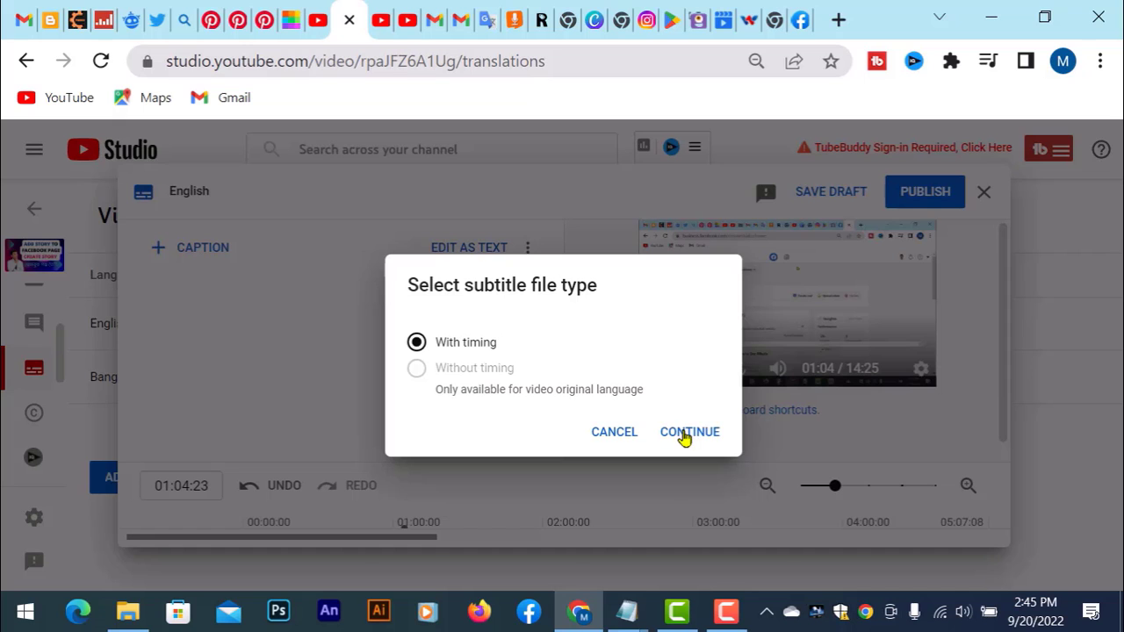
pyautogui.click(685, 439)
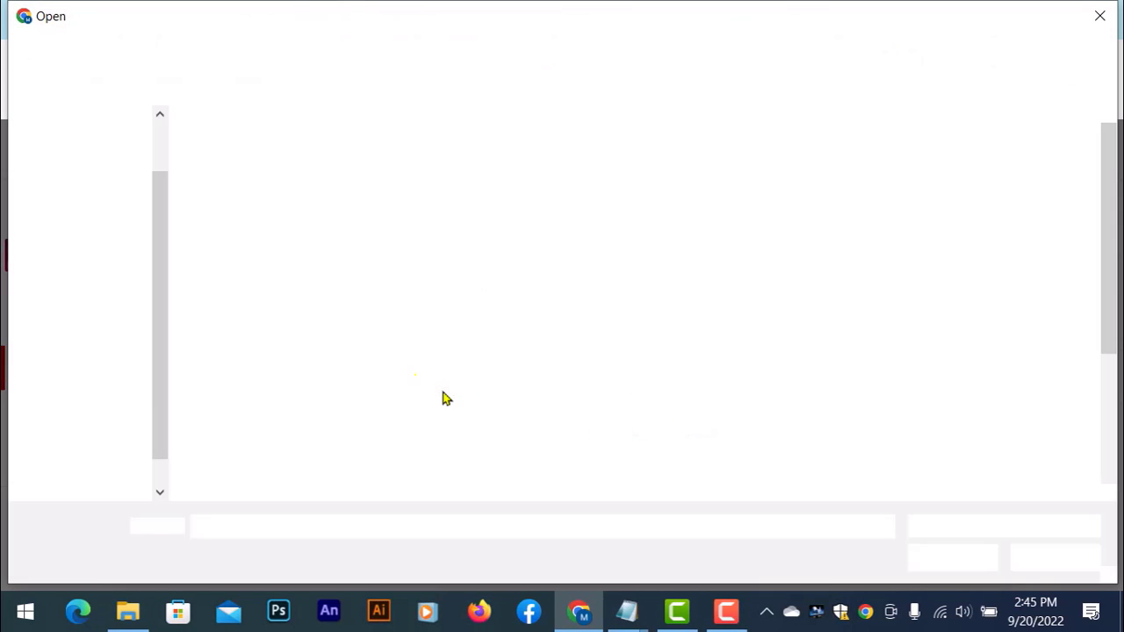
pyautogui.scroll(-2, 562, 334)
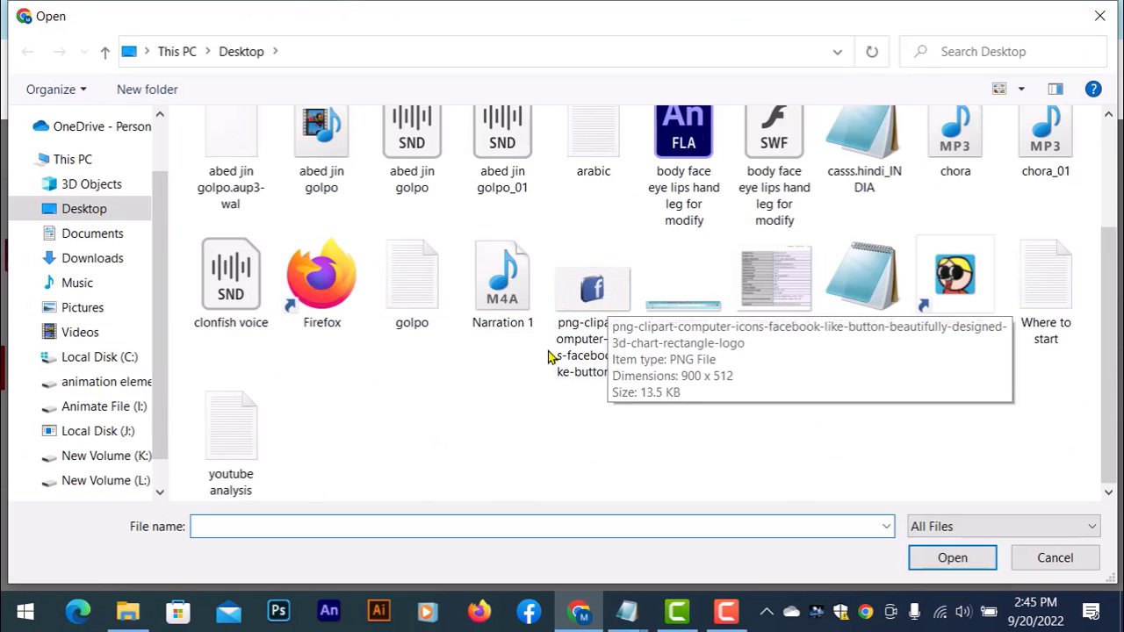
pyautogui.scroll(2, 527, 351)
pyautogui.scroll(-2, 395, 325)
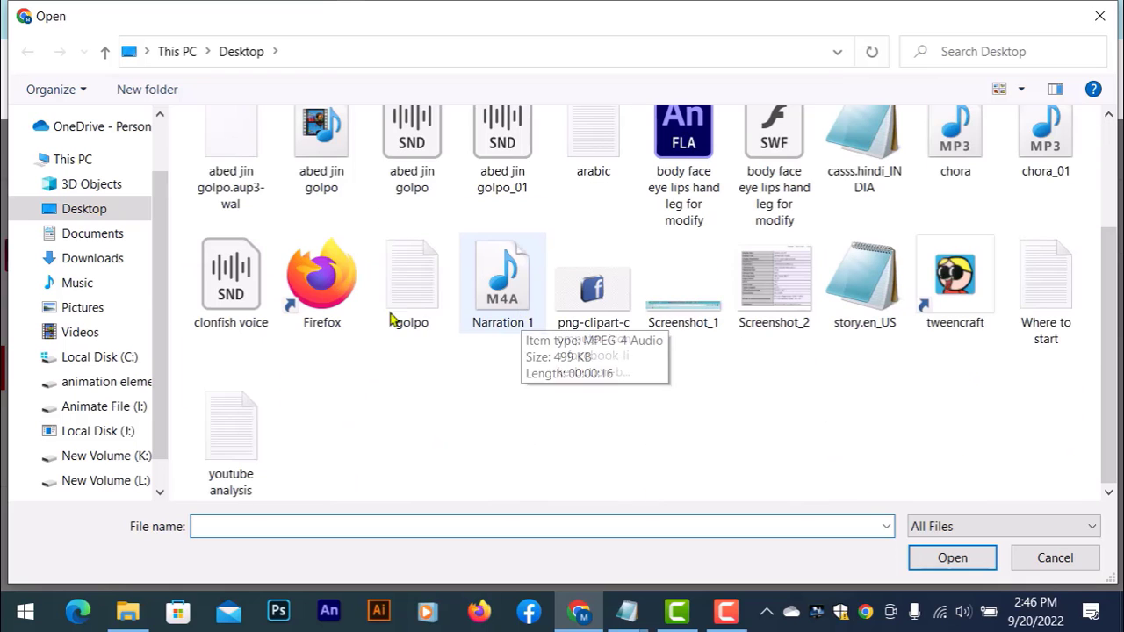
pyautogui.click(84, 209)
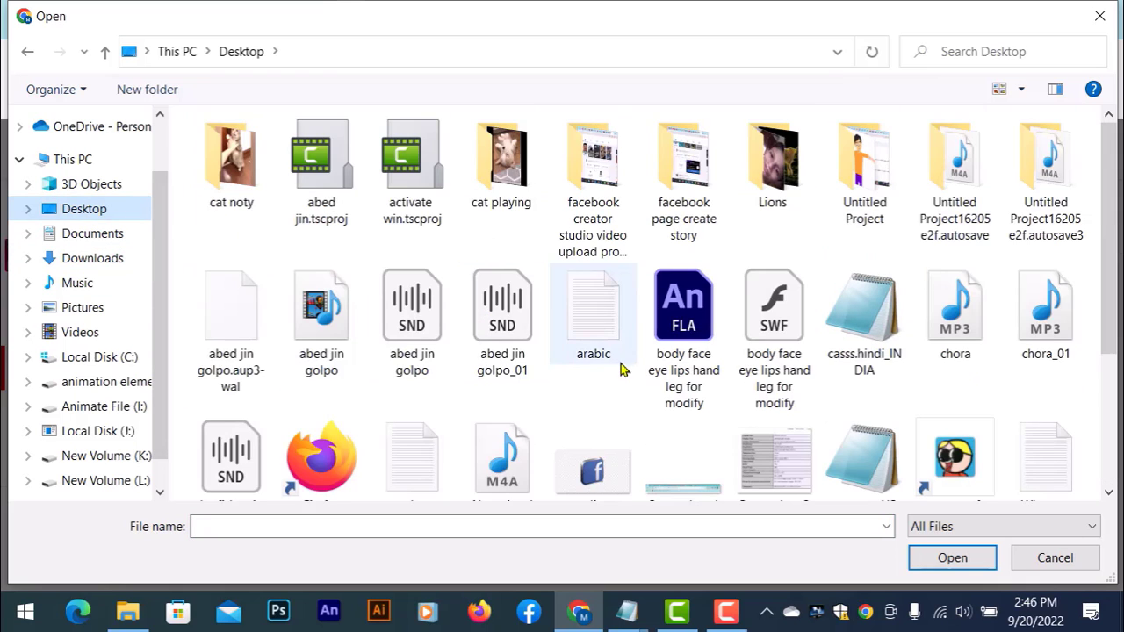
pyautogui.scroll(-2, 630, 369)
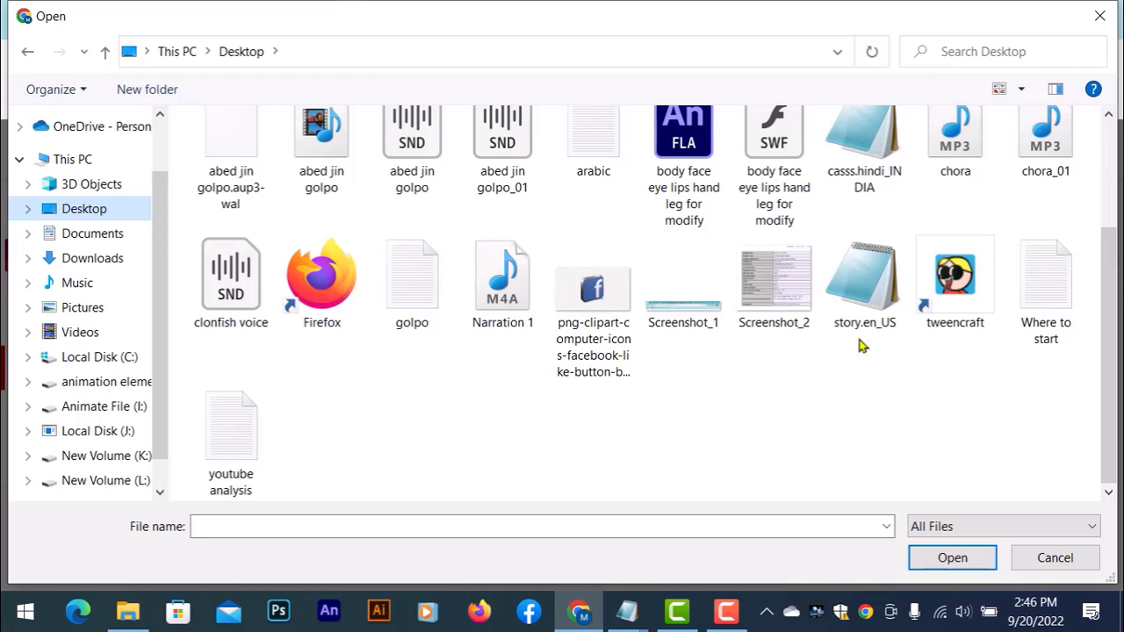
pyautogui.click(868, 302)
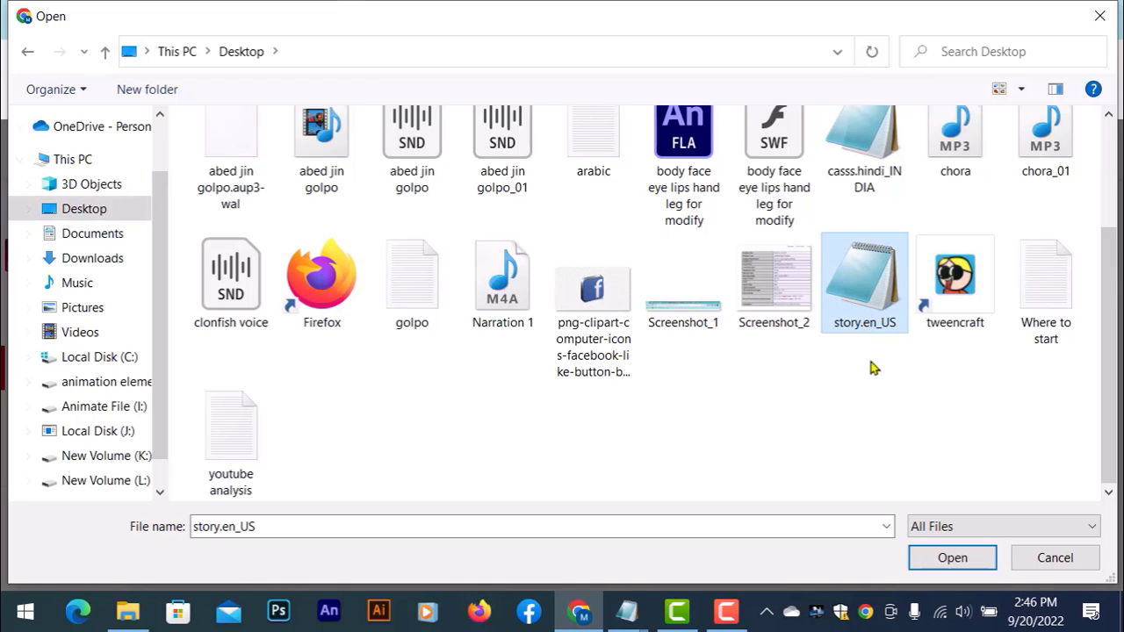
pyautogui.click(943, 557)
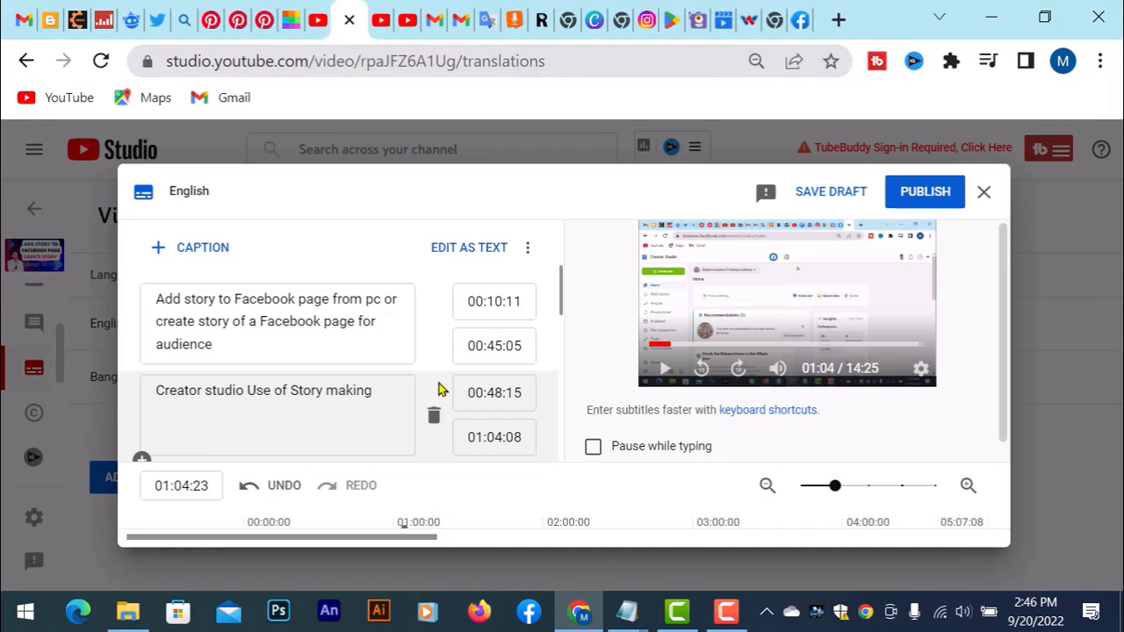
# Look through the imported English captions and their timings down to the last entry.
pyautogui.scroll(-1, 295, 357)
pyautogui.scroll(-7, 295, 357)
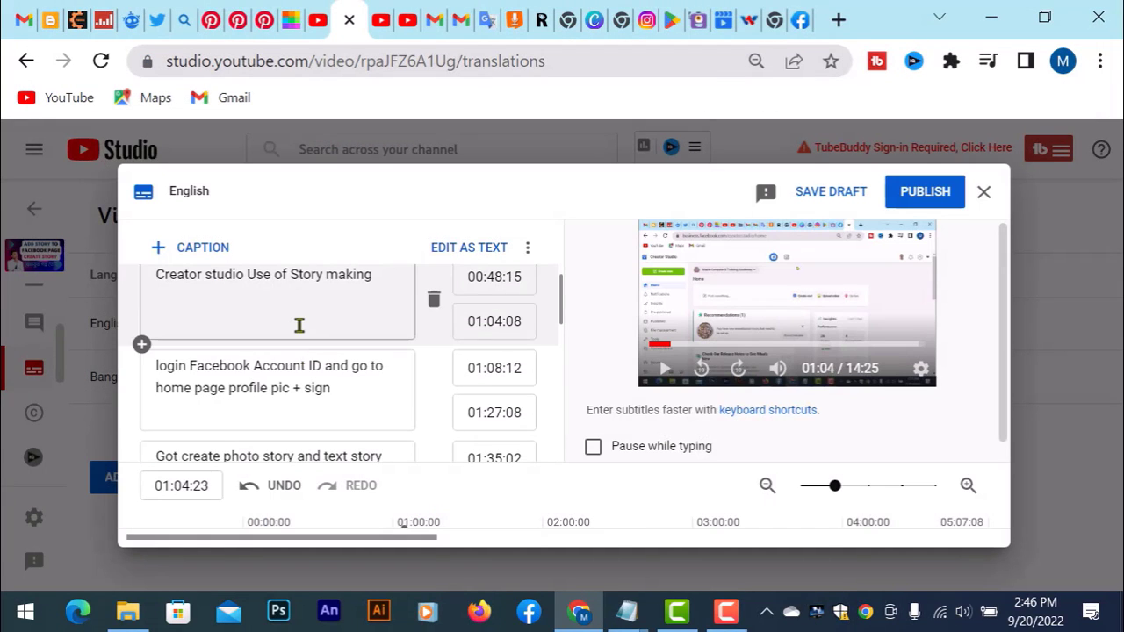
pyautogui.scroll(-8, 289, 323)
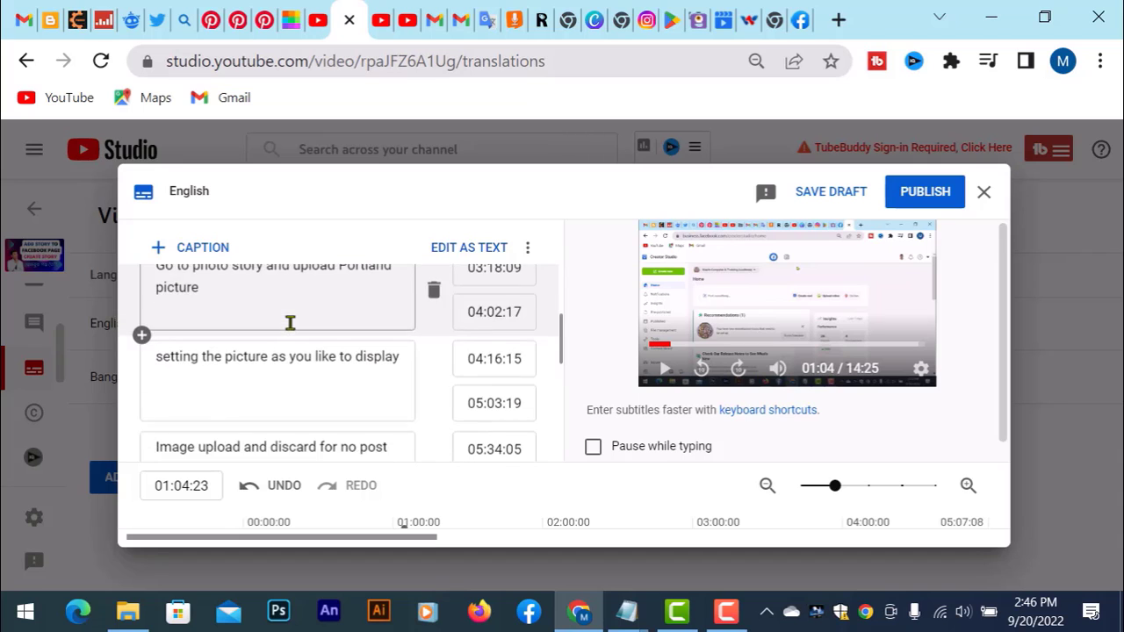
pyautogui.scroll(-8, 290, 323)
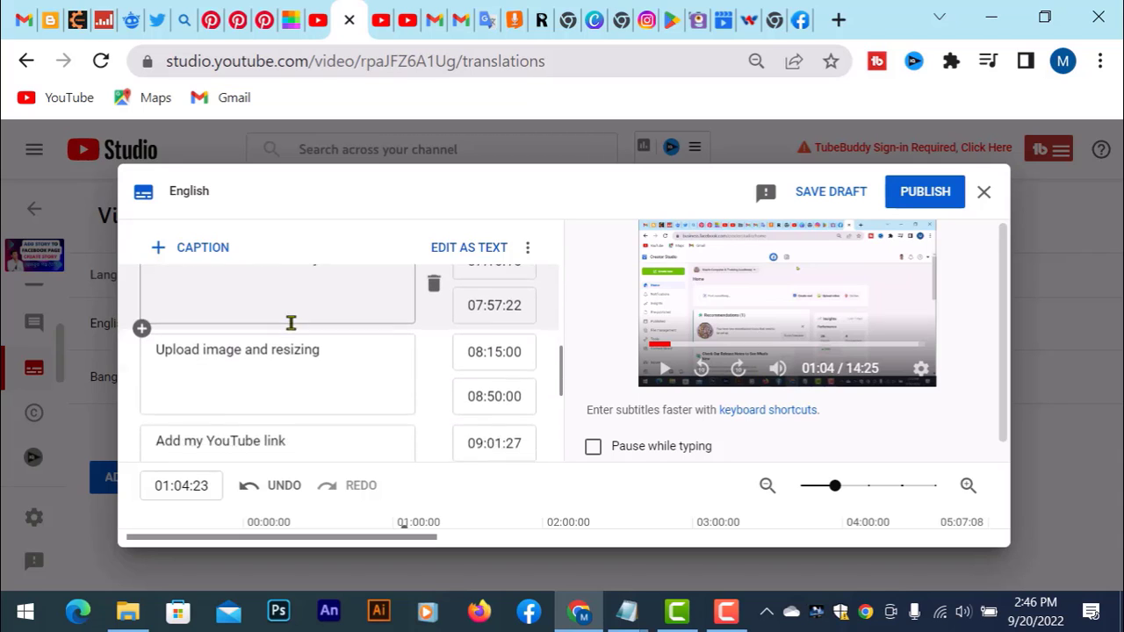
pyautogui.scroll(-8, 294, 323)
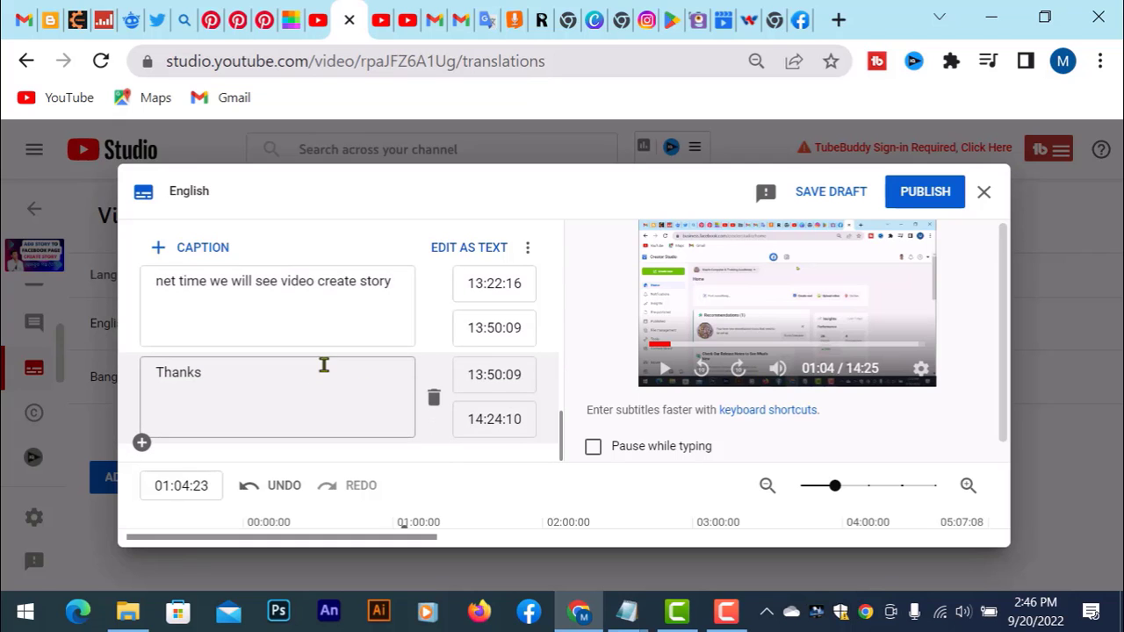
# Check the English caption timeline through to its end and publish the English subtitles.
pyautogui.scroll(-3, 352, 374)
pyautogui.scroll(3, 460, 389)
pyautogui.scroll(-2, 473, 364)
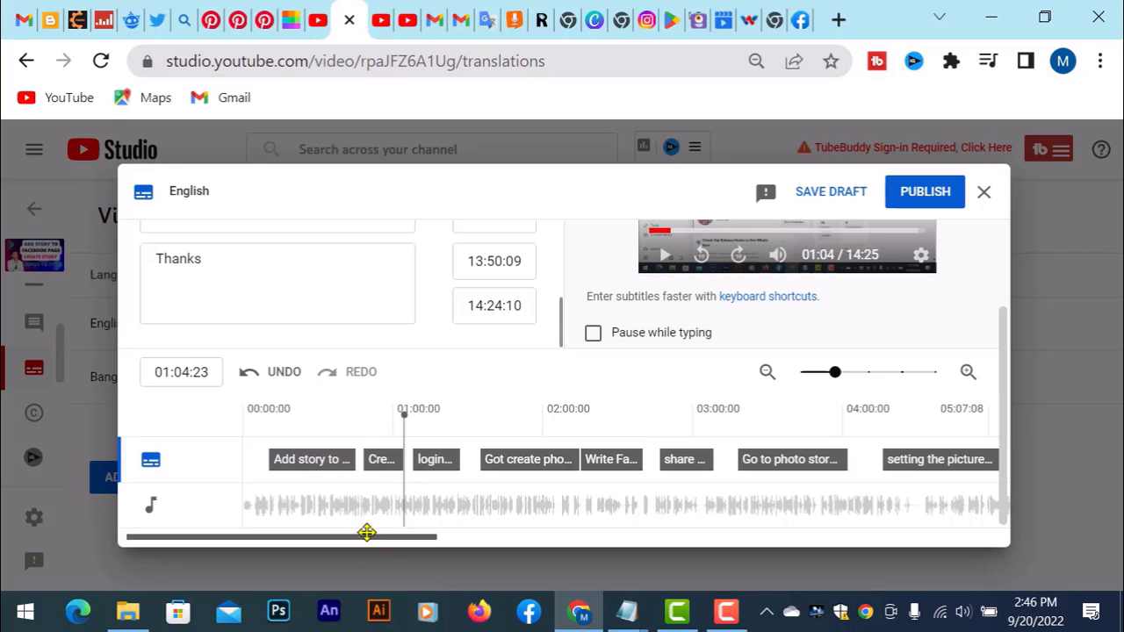
pyautogui.moveTo(423, 536); pyautogui.dragTo(981, 536)
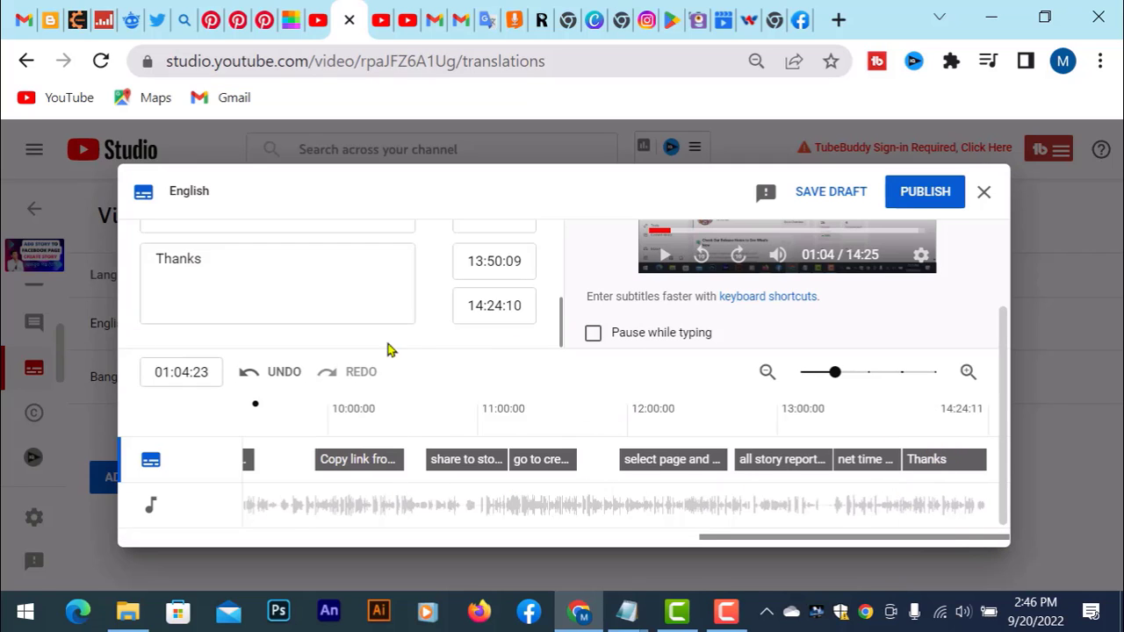
pyautogui.scroll(3, 386, 338)
pyautogui.scroll(3, 667, 325)
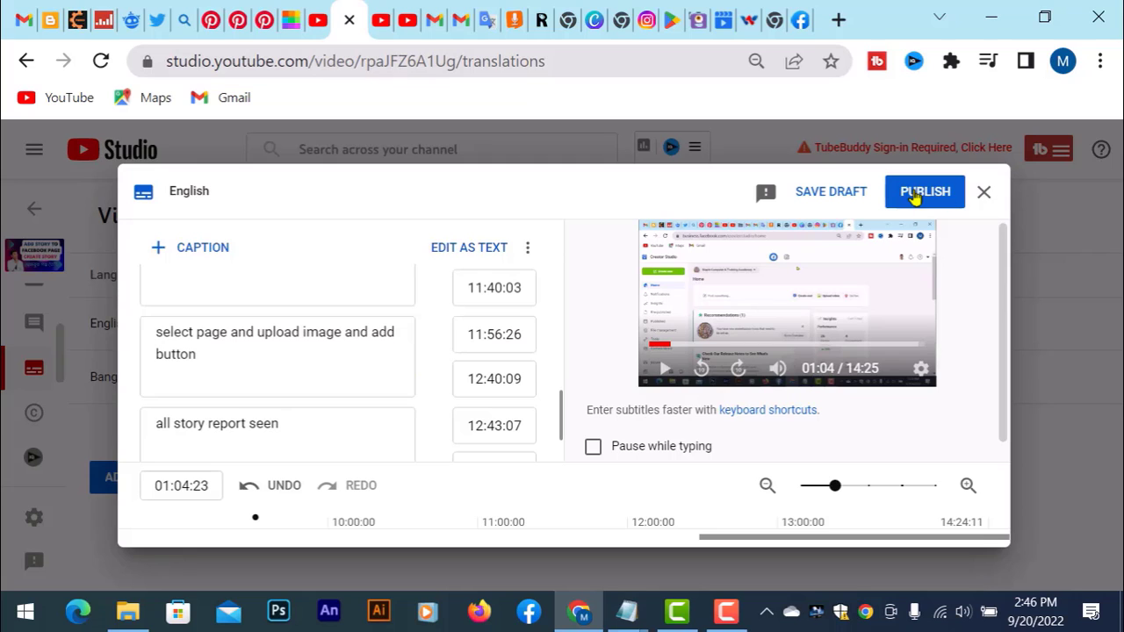
pyautogui.click(916, 195)
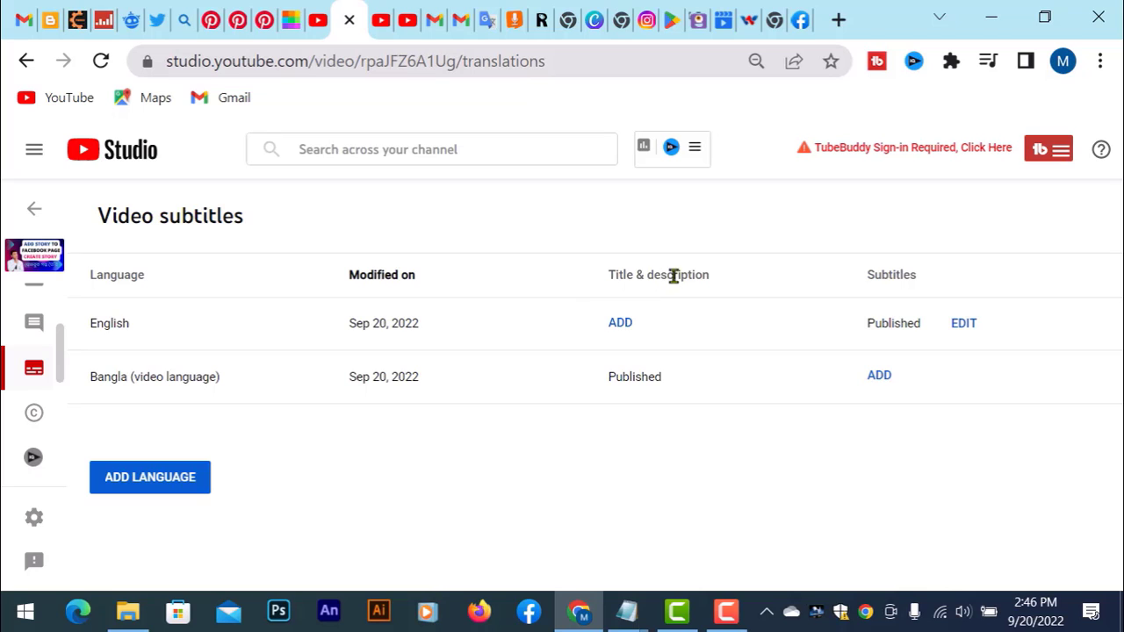
# Start the English title and description translation and copy the original Bangla-side title into its title field.
pyautogui.click(620, 323)
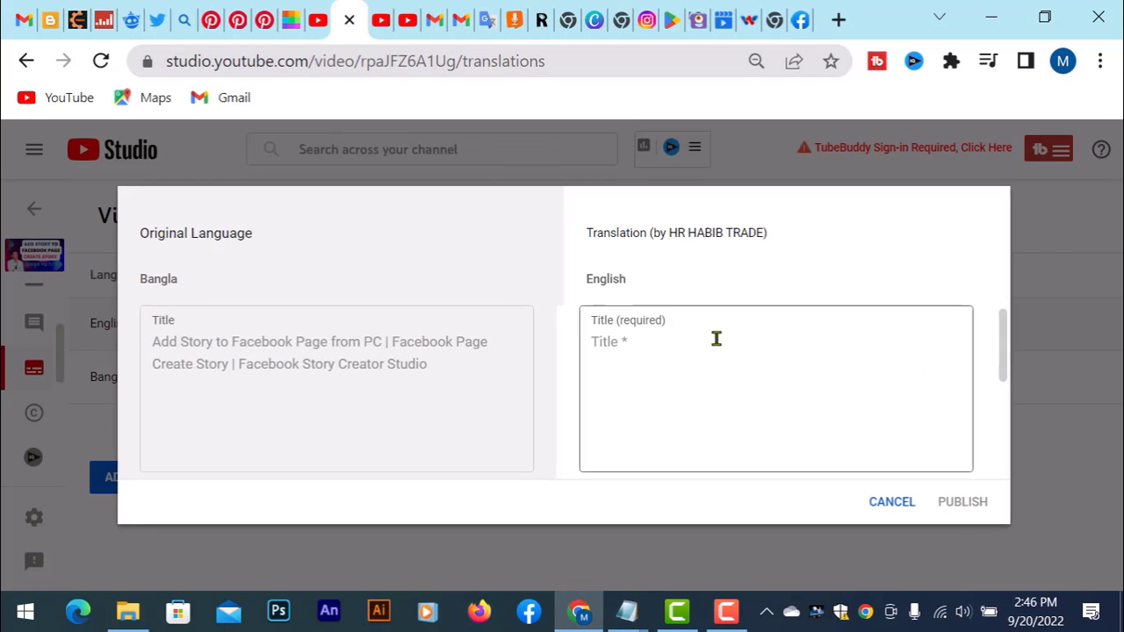
pyautogui.scroll(-3, 352, 369)
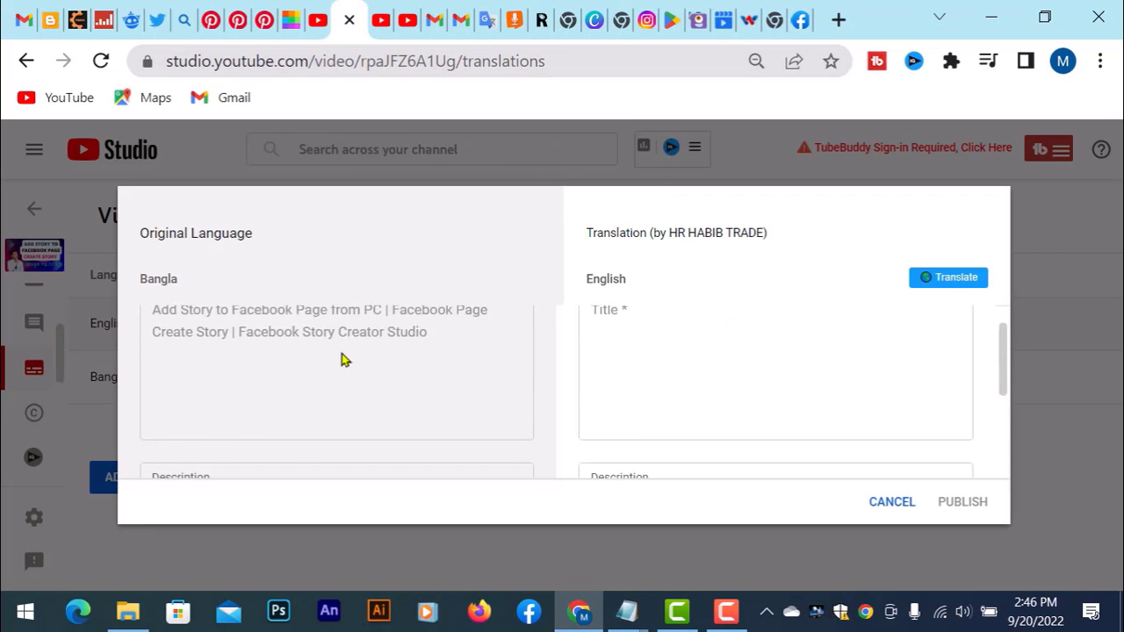
pyautogui.scroll(3, 351, 354)
pyautogui.moveTo(442, 369); pyautogui.dragTo(152, 354)
pyautogui.hotkey('ctrl', 'c')
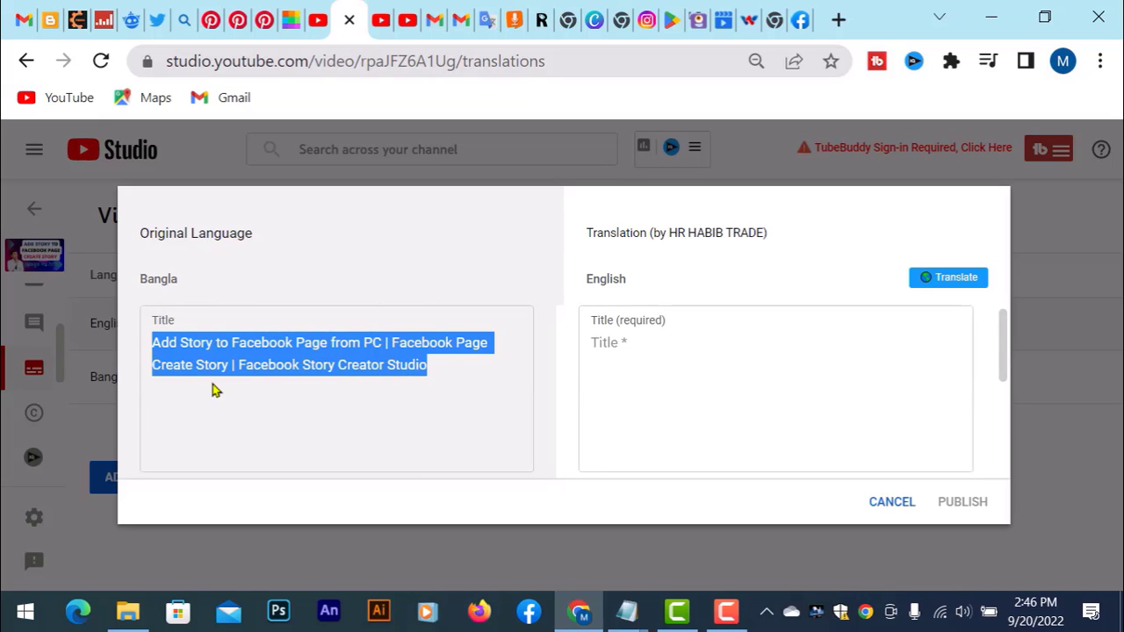
pyautogui.click(647, 369)
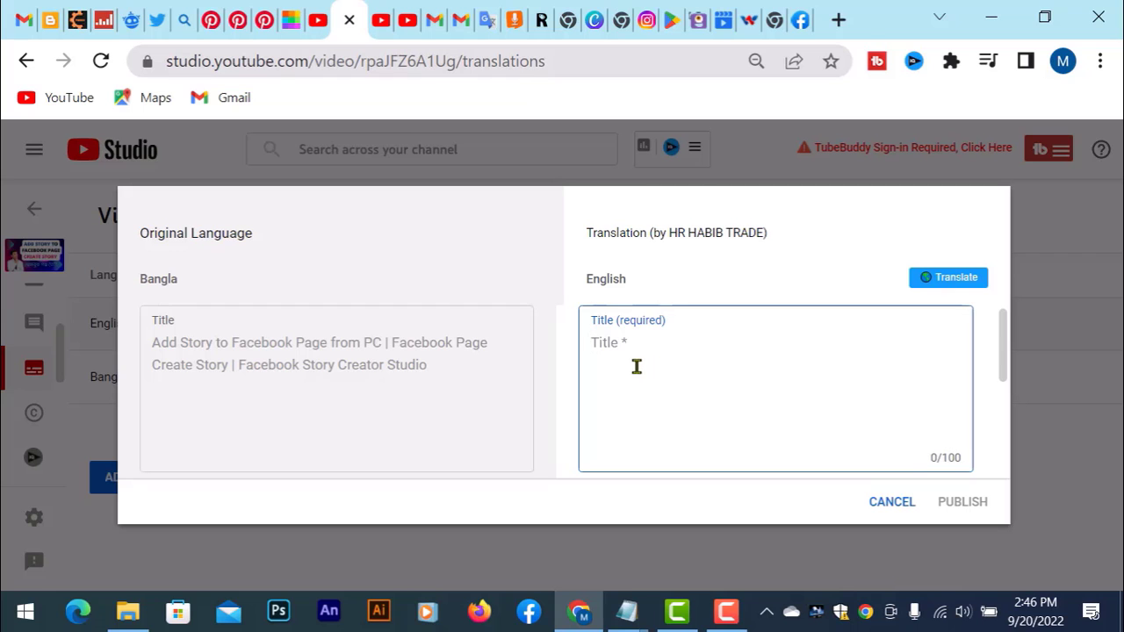
pyautogui.hotkey('ctrl', 'v')
# Copy the full original description into the English description field and publish the translation.
pyautogui.scroll(-5, 579, 395)
pyautogui.scroll(-2, 303, 391)
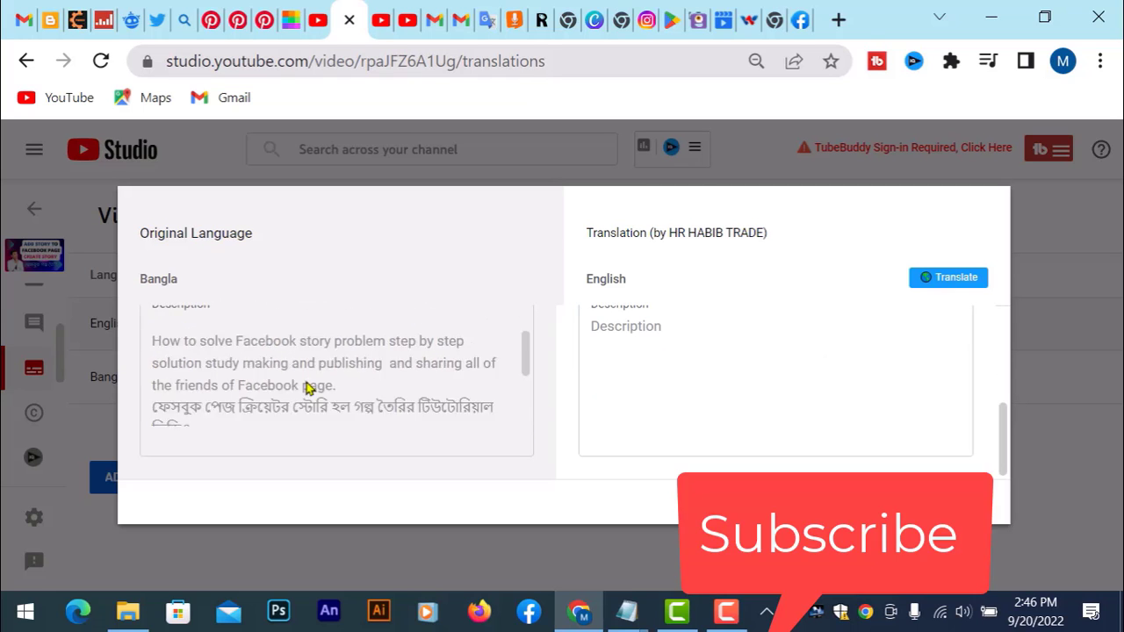
pyautogui.scroll(2, 322, 375)
pyautogui.scroll(5, 171, 451)
pyautogui.scroll(-5, 223, 383)
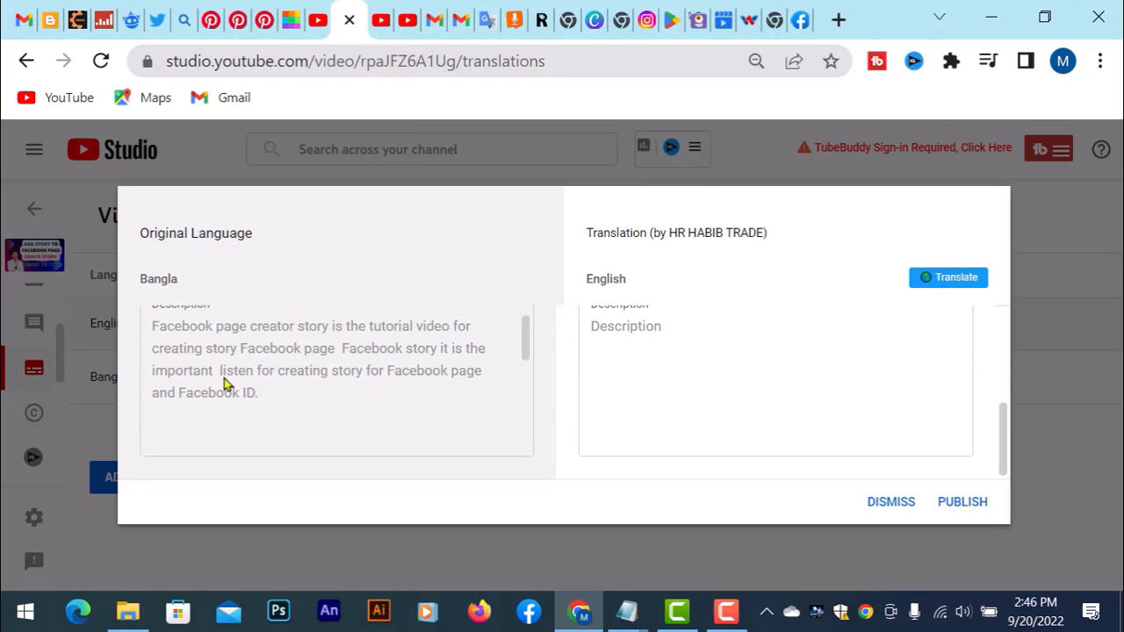
pyautogui.moveTo(146, 329); pyautogui.dragTo(506, 546)
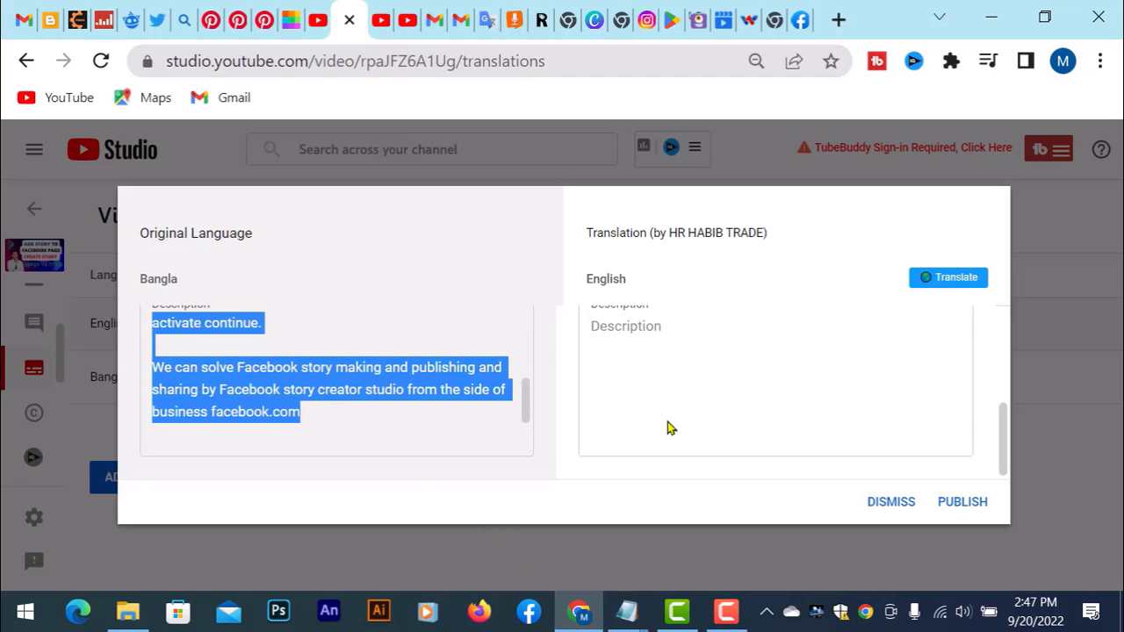
pyautogui.click(691, 355)
pyautogui.scroll(2, 694, 360)
pyautogui.scroll(-2, 712, 384)
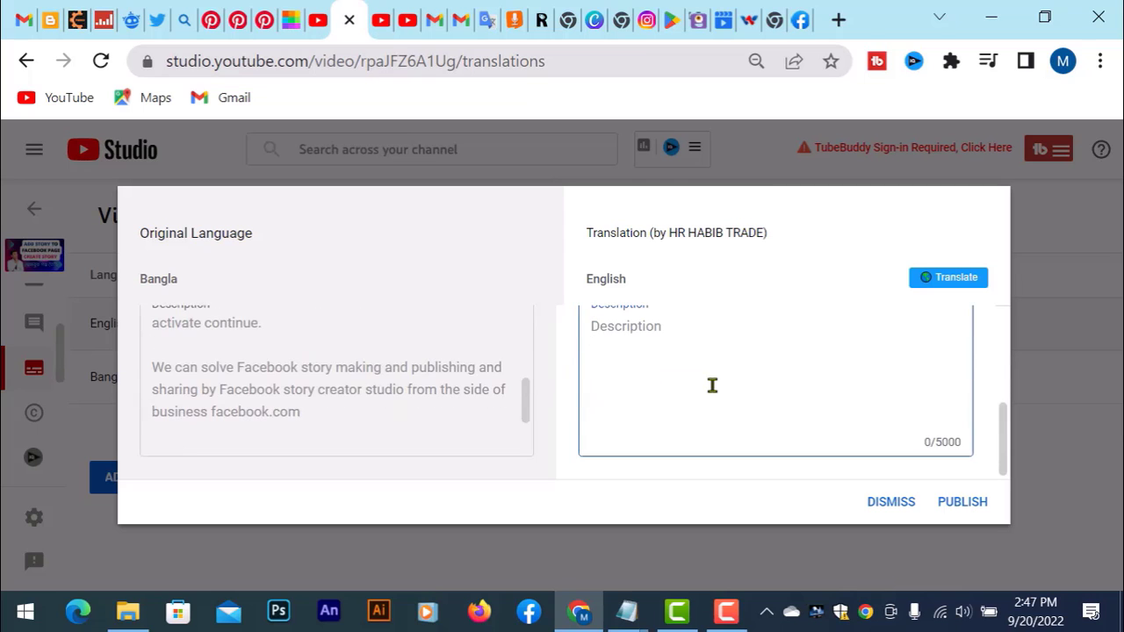
pyautogui.hotkey('ctrl', 'v')
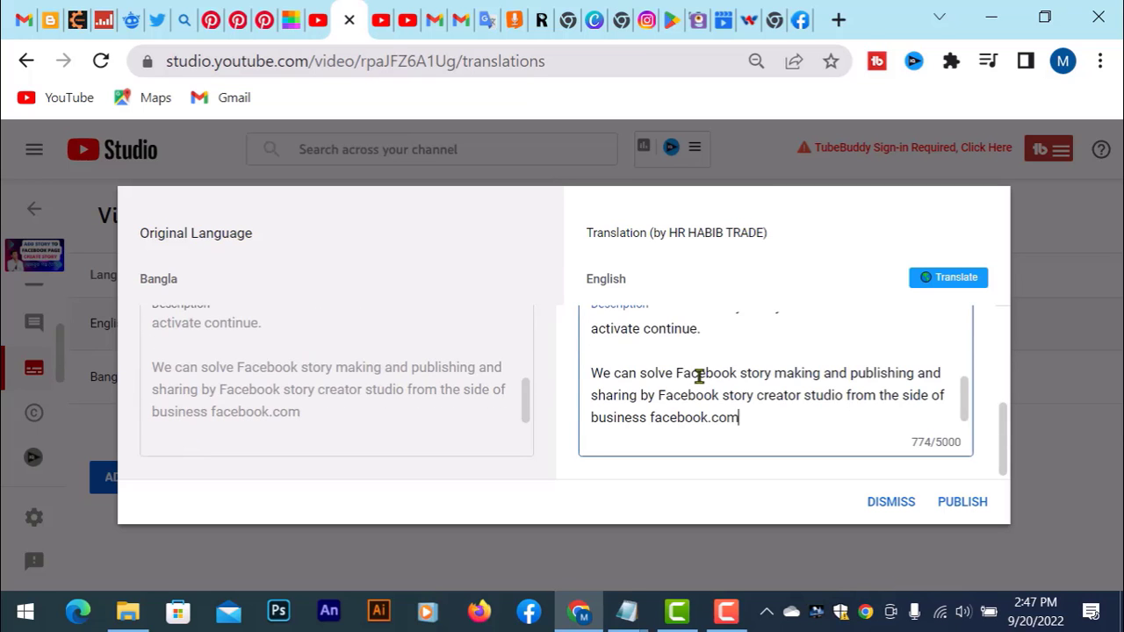
pyautogui.click(966, 505)
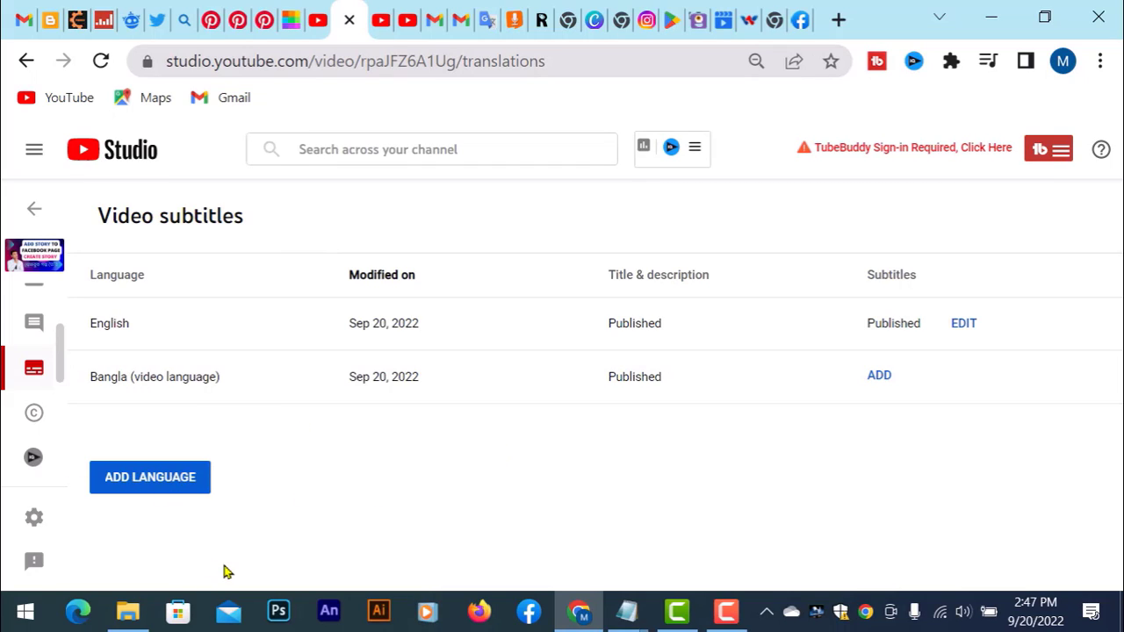
# Add Hindi as a new subtitle language for the video.
pyautogui.press('F10')
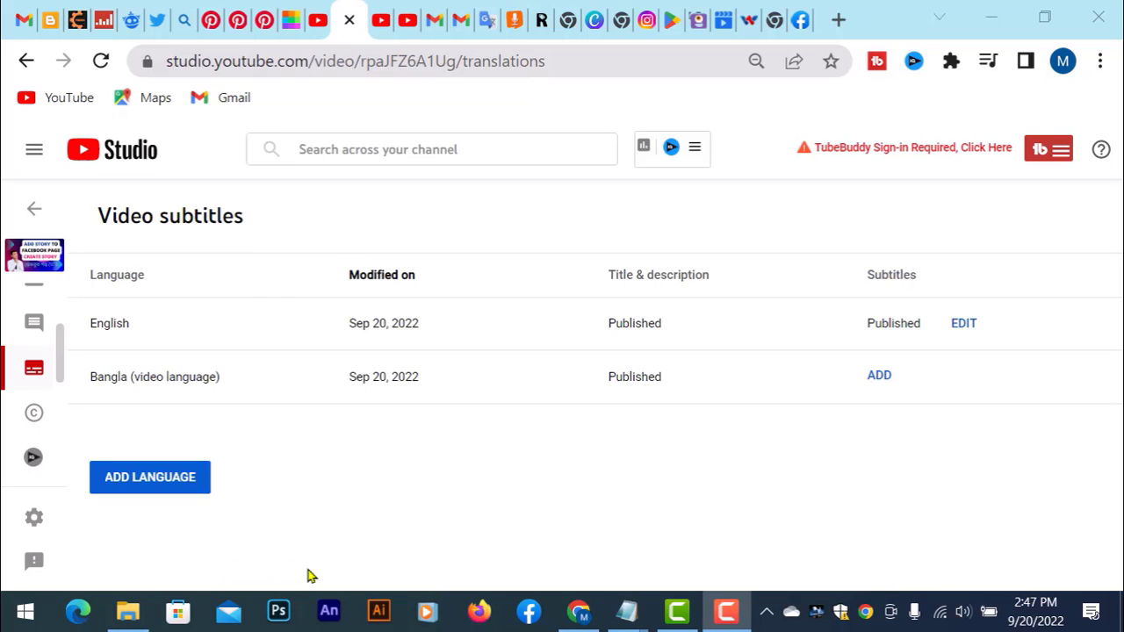
pyautogui.click(145, 482)
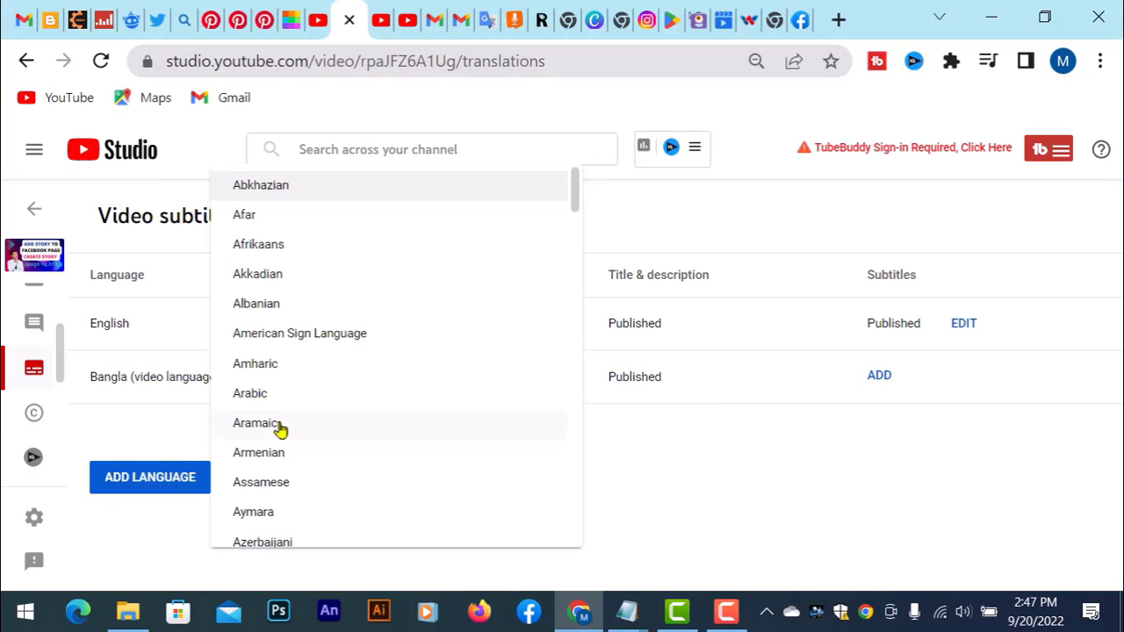
pyautogui.scroll(-3, 386, 342)
pyautogui.scroll(-10, 308, 351)
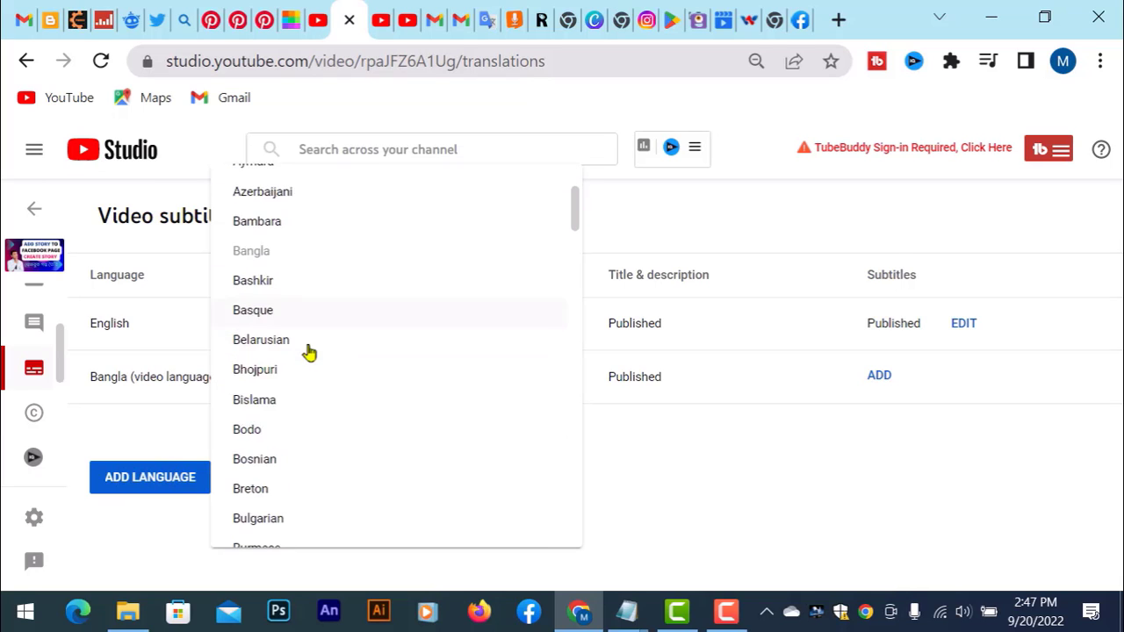
pyautogui.scroll(-4, 274, 345)
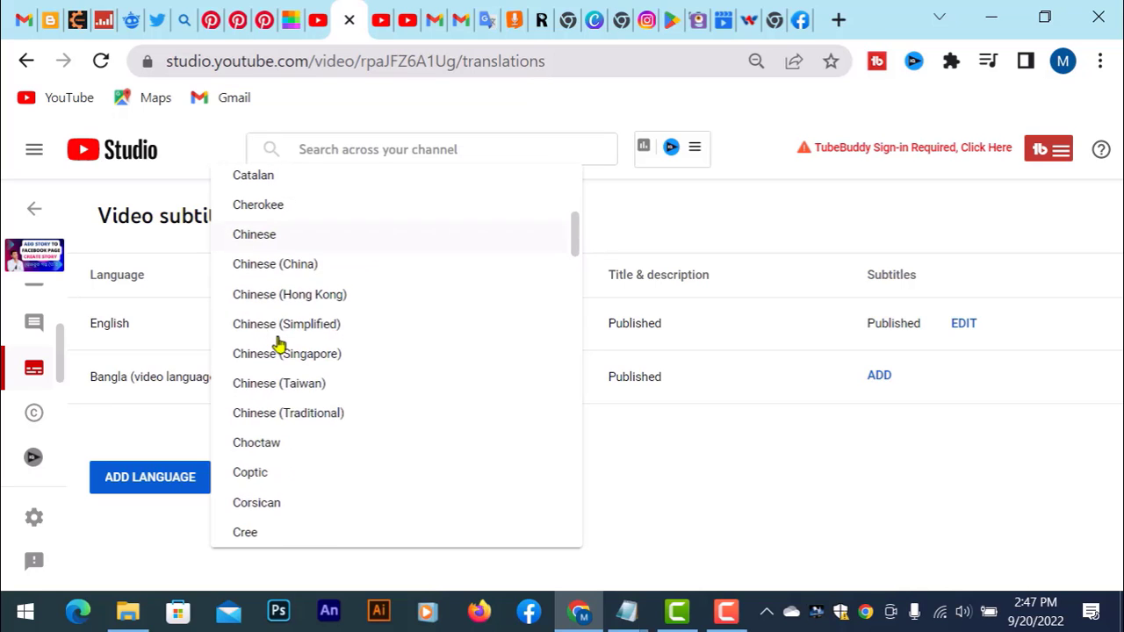
pyautogui.scroll(-2, 290, 344)
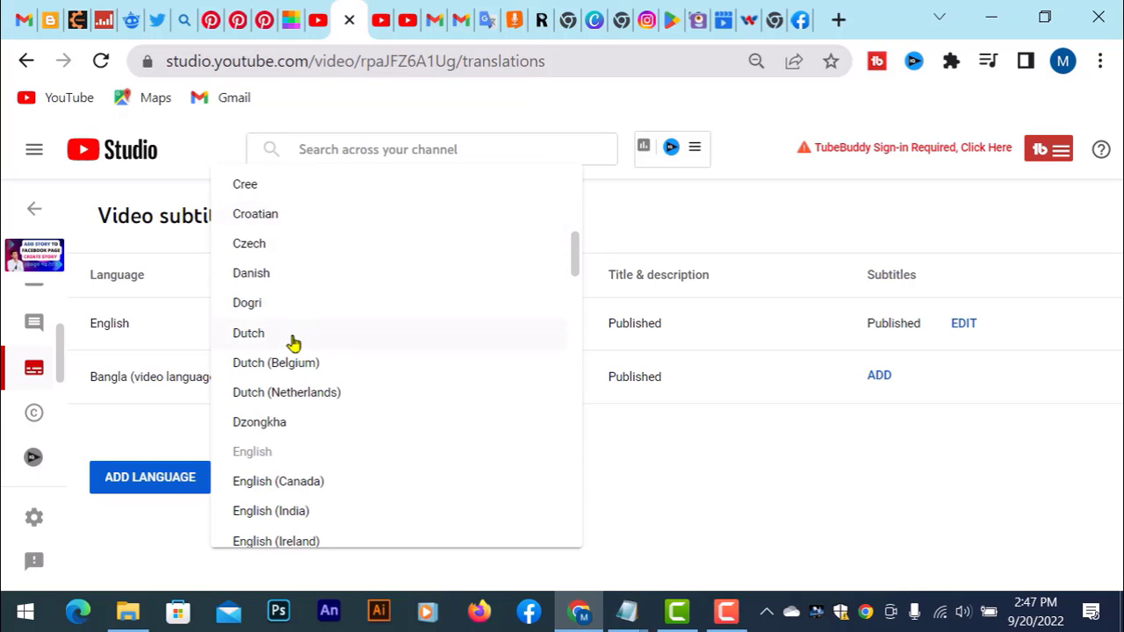
pyautogui.scroll(-5, 294, 344)
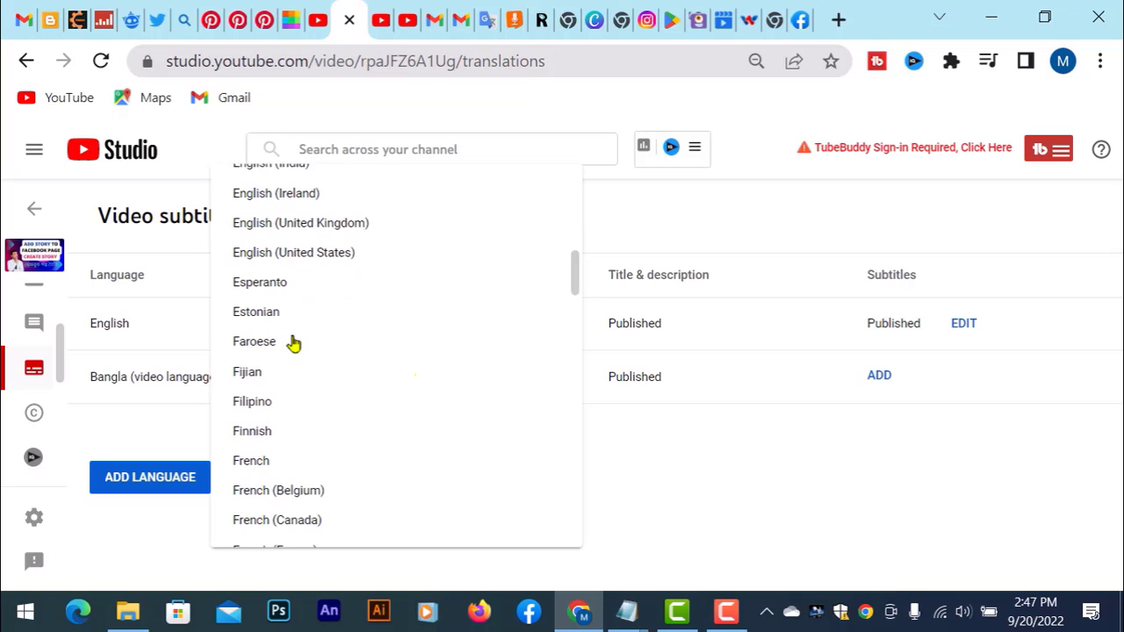
pyautogui.scroll(-7, 293, 345)
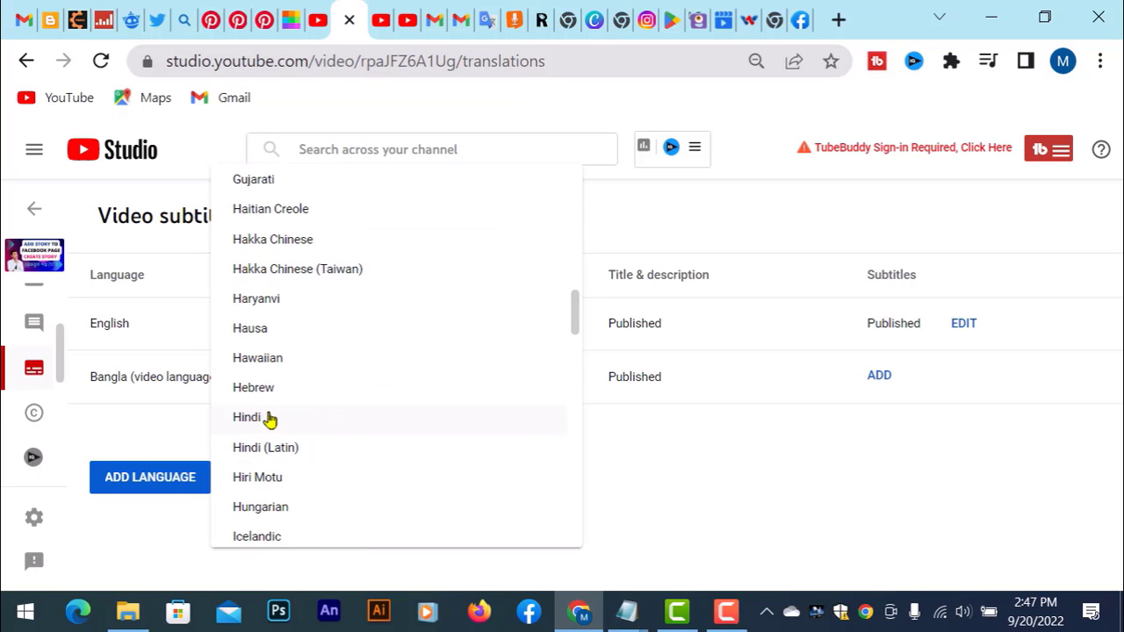
pyautogui.click(266, 422)
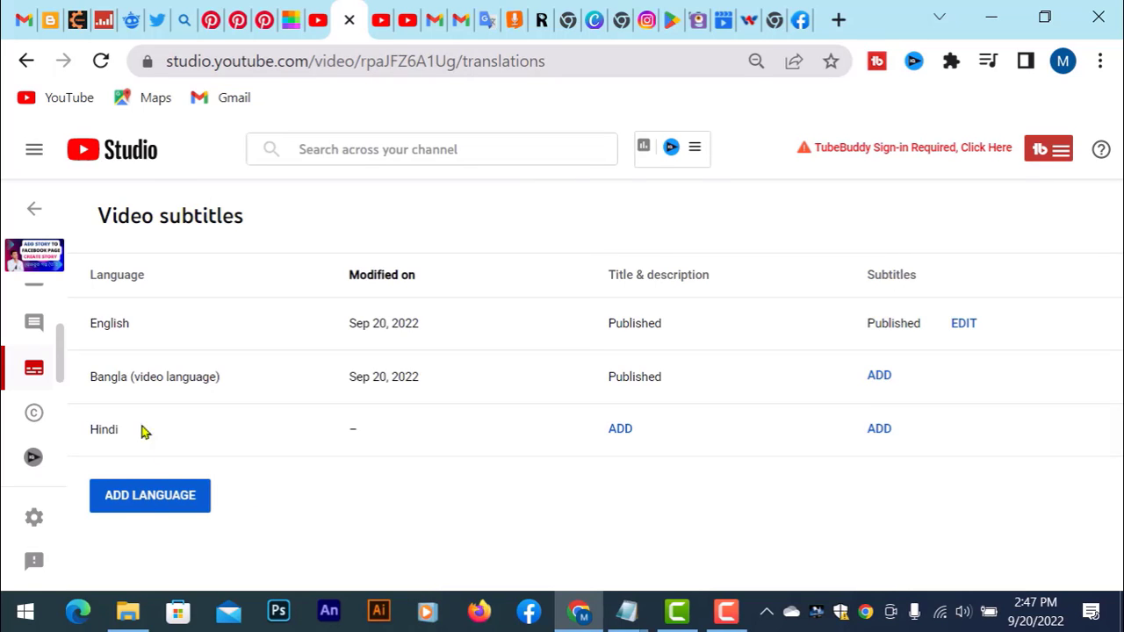
# Open the Hindi subtitle editor and examine the ways to add captions, the file upload help and the subtitle file types.
pyautogui.click(881, 429)
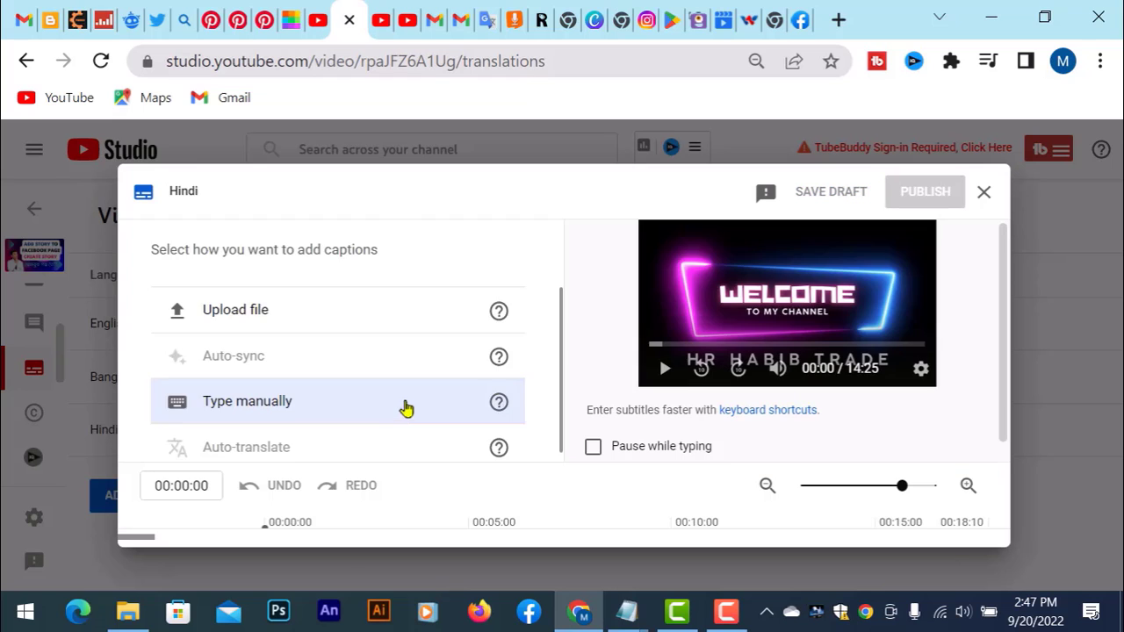
pyautogui.scroll(-2, 395, 290)
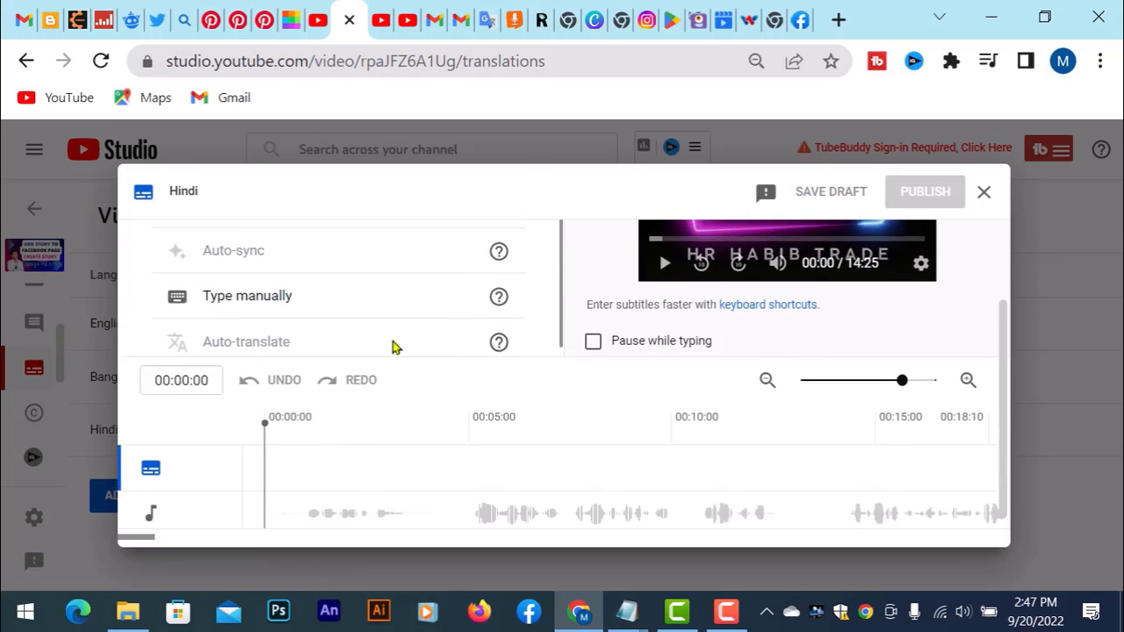
pyautogui.scroll(2, 393, 347)
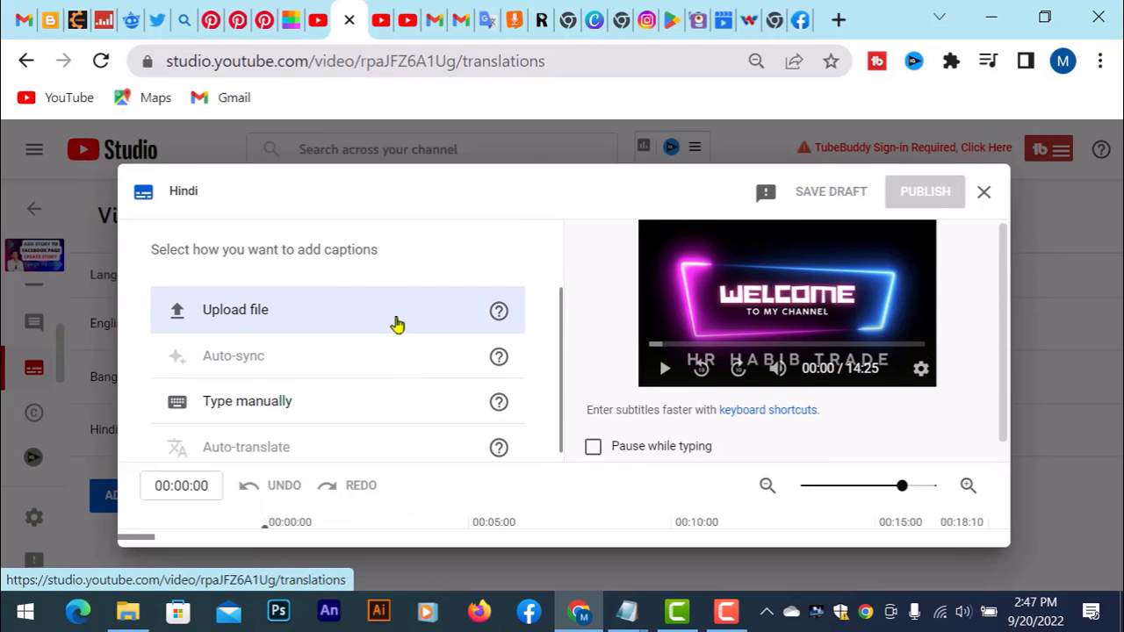
pyautogui.scroll(-1, 354, 367)
pyautogui.scroll(1, 383, 342)
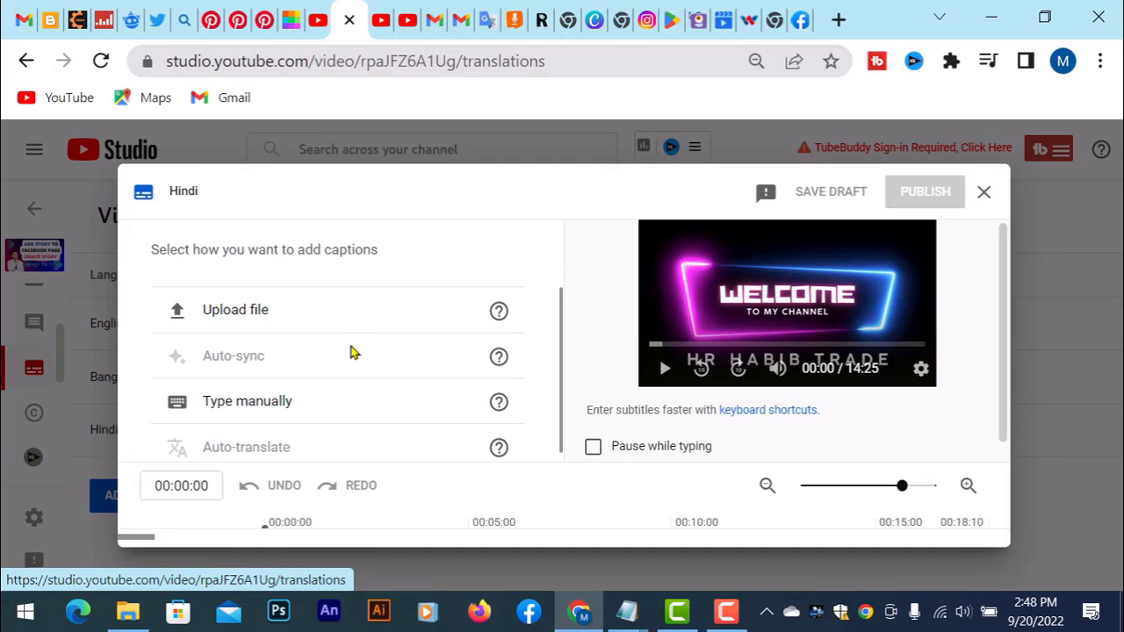
pyautogui.scroll(-1, 367, 352)
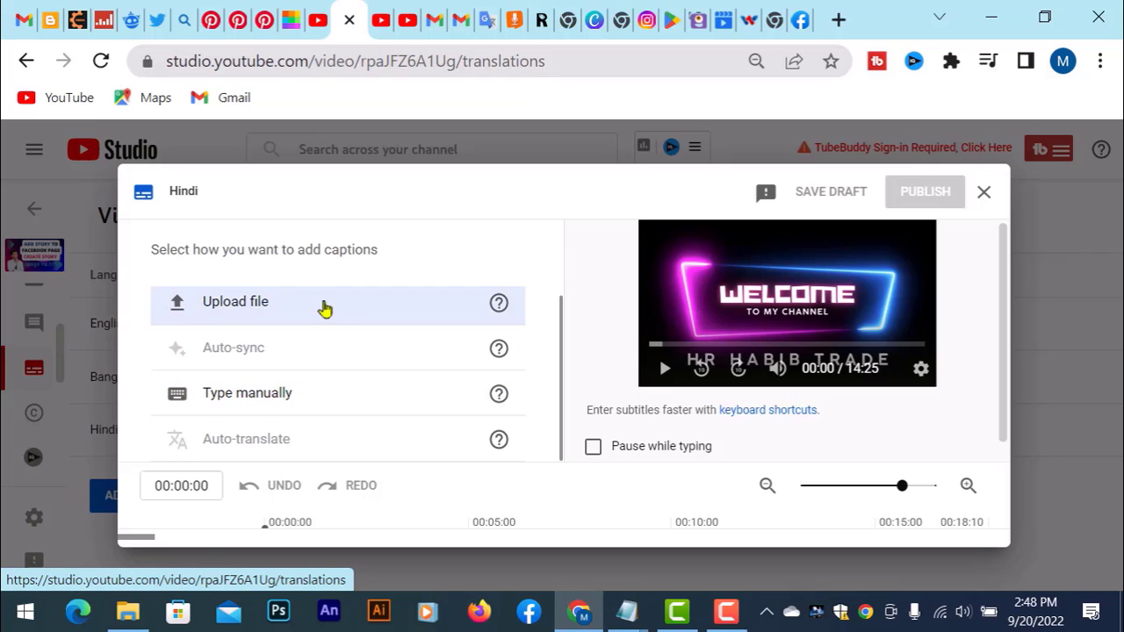
pyautogui.moveTo(498, 306)
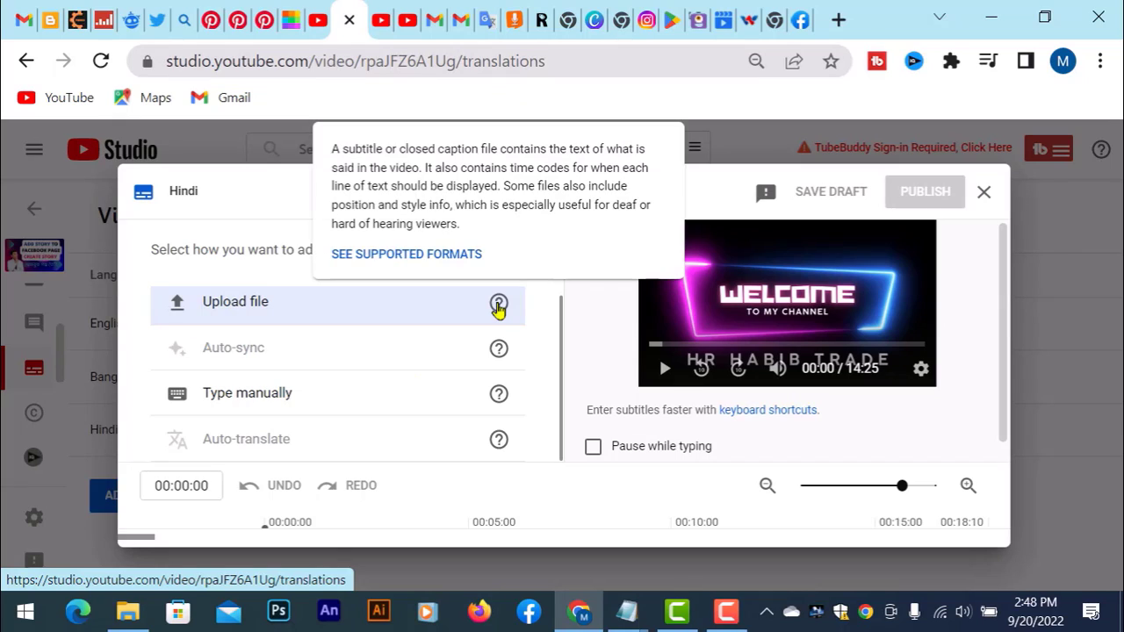
pyautogui.click(391, 304)
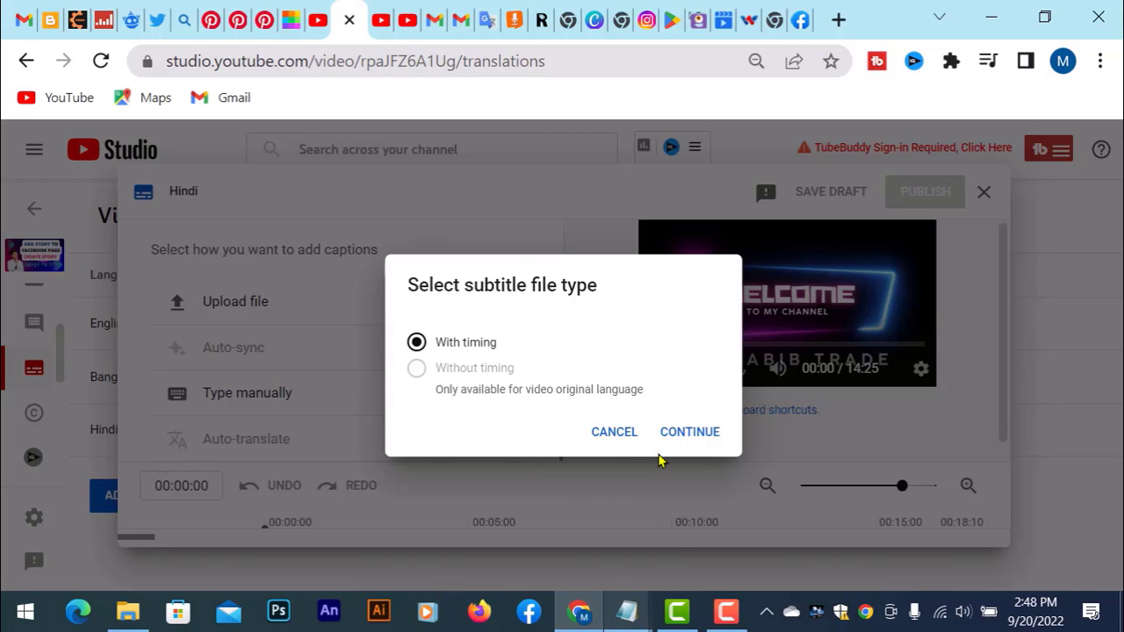
pyautogui.click(612, 433)
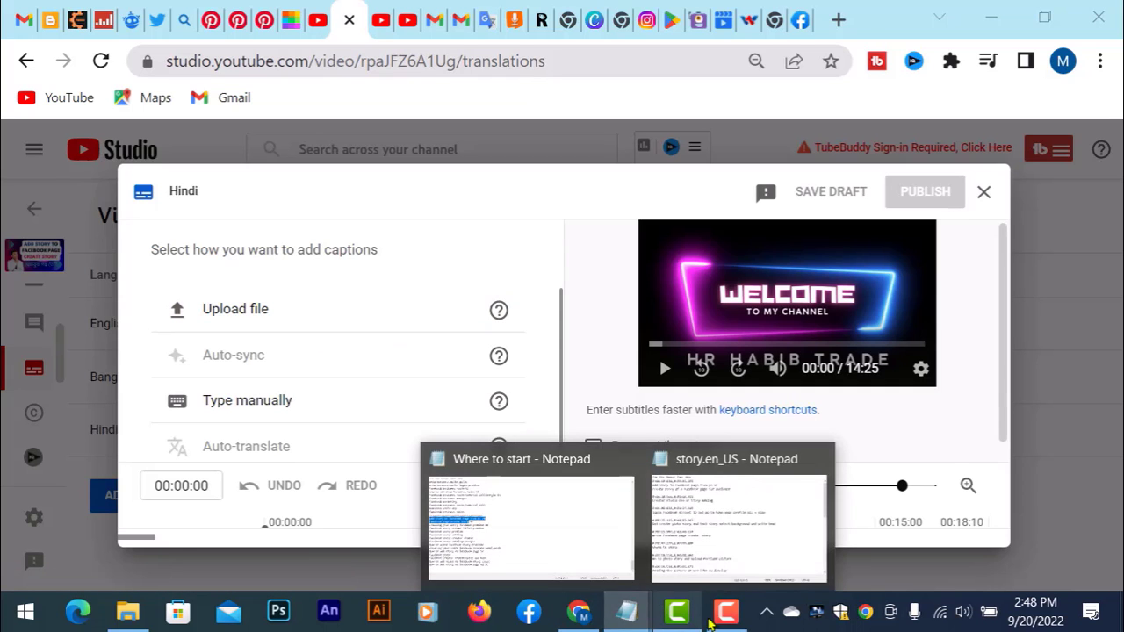
# Switch to the story.en_US Notepad window and select all of its timed caption text.
pyautogui.click(682, 529)
pyautogui.scroll(-13, 185, 281)
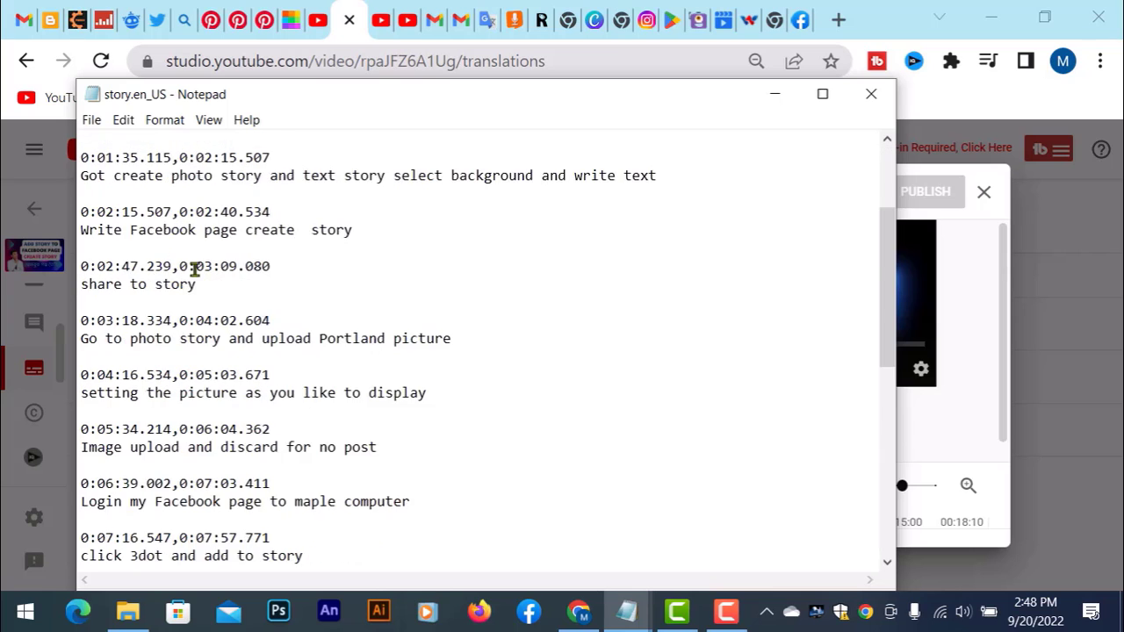
pyautogui.scroll(6, 214, 322)
pyautogui.scroll(8, 213, 322)
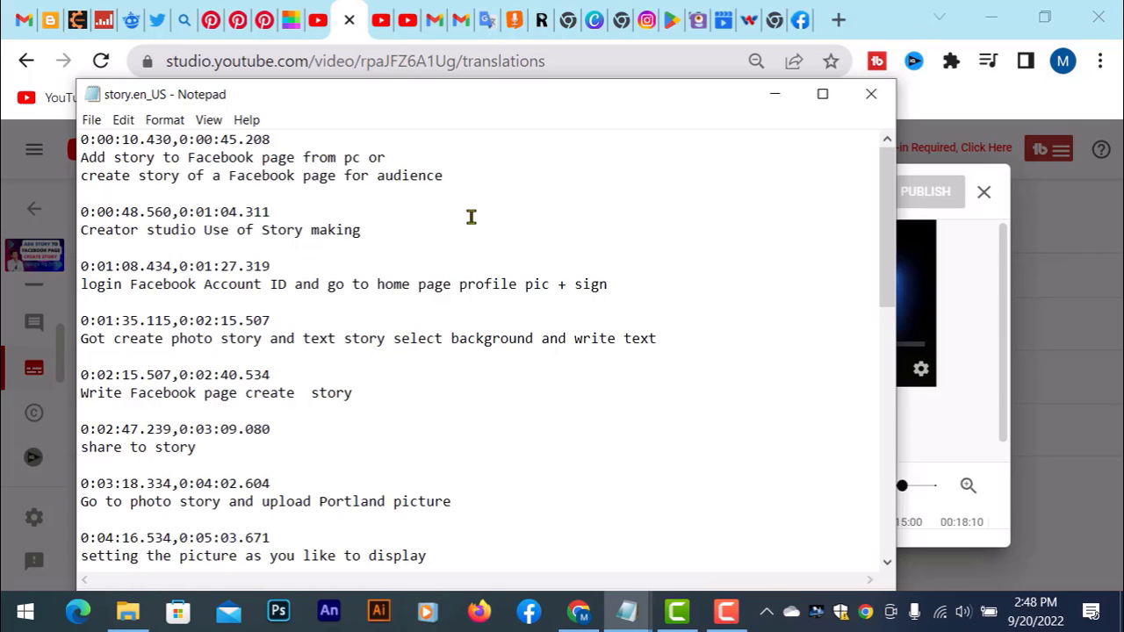
pyautogui.hotkey('ctrl', 'a')
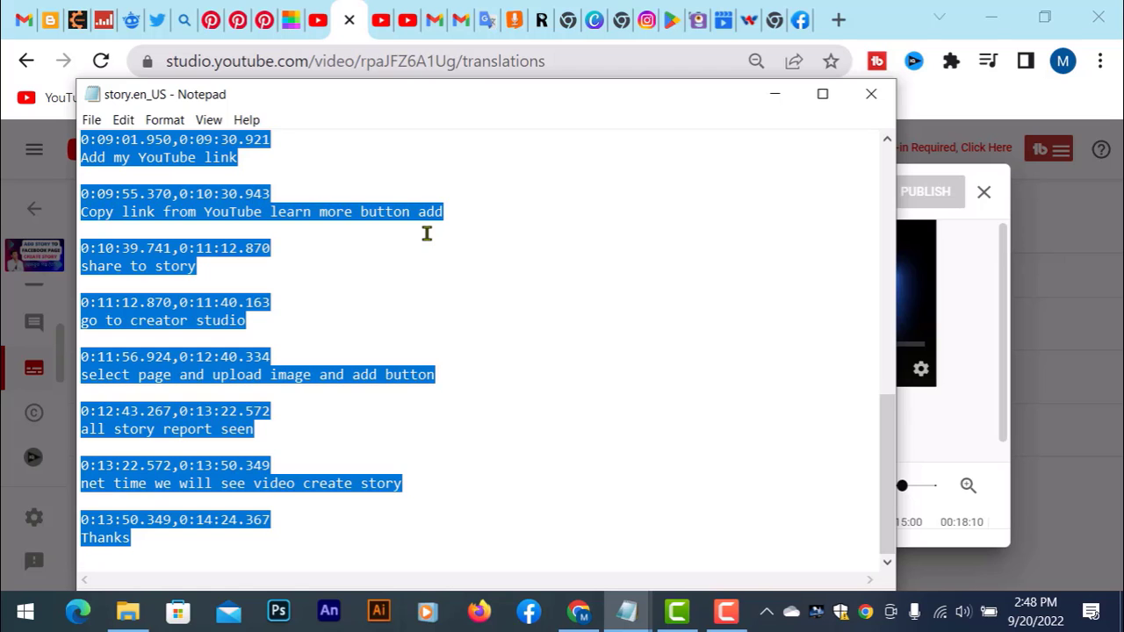
# Switch to Google Translate, replace the old source text with the copied English timed captions, and set the target language to Hindi.
pyautogui.click(486, 31)
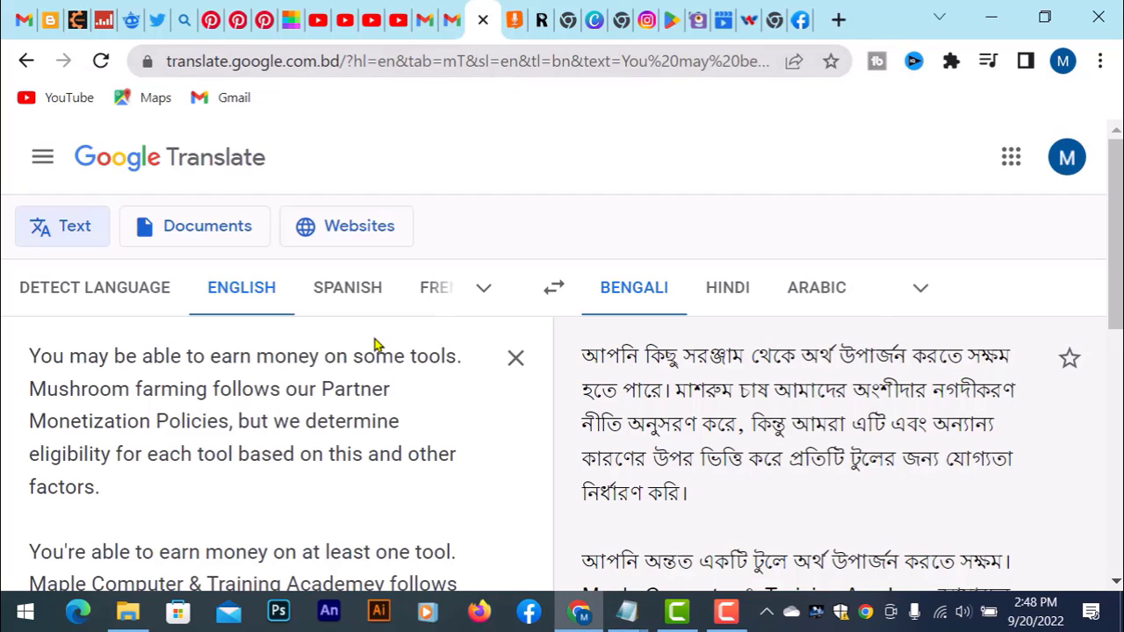
pyautogui.click(518, 359)
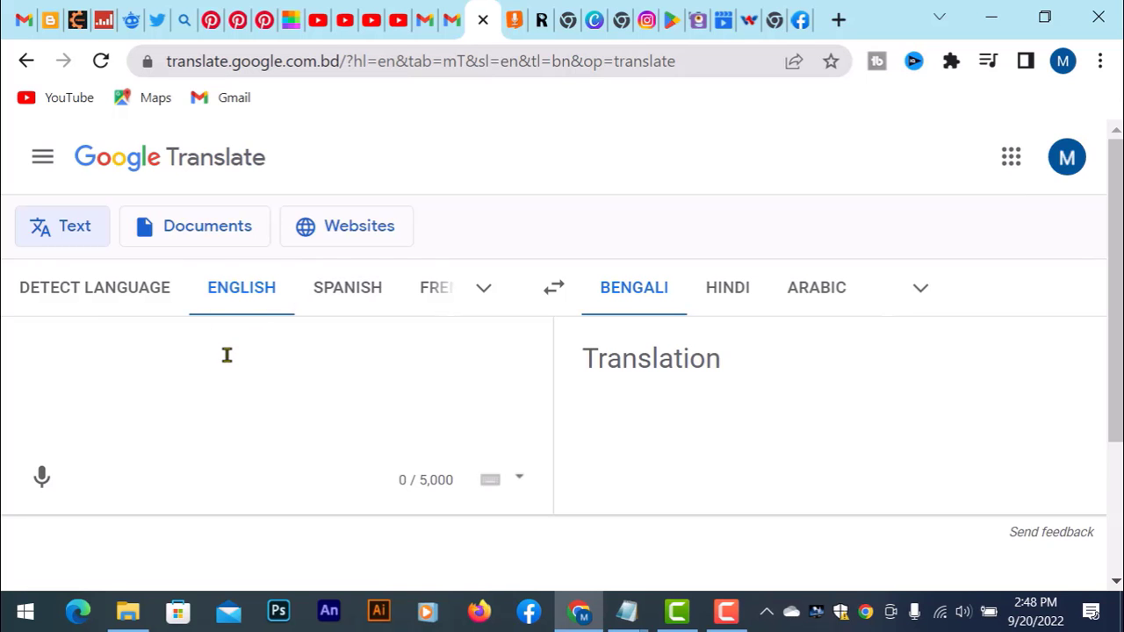
pyautogui.hotkey('ctrl', 'v')
pyautogui.scroll(15, 521, 419)
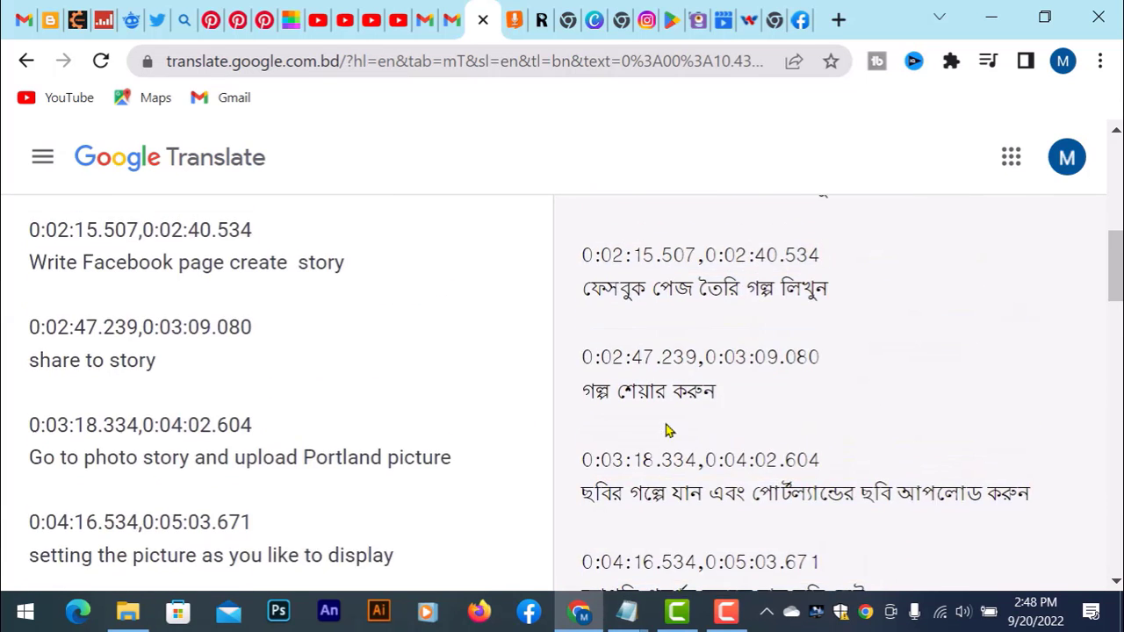
pyautogui.scroll(5, 666, 431)
pyautogui.click(728, 293)
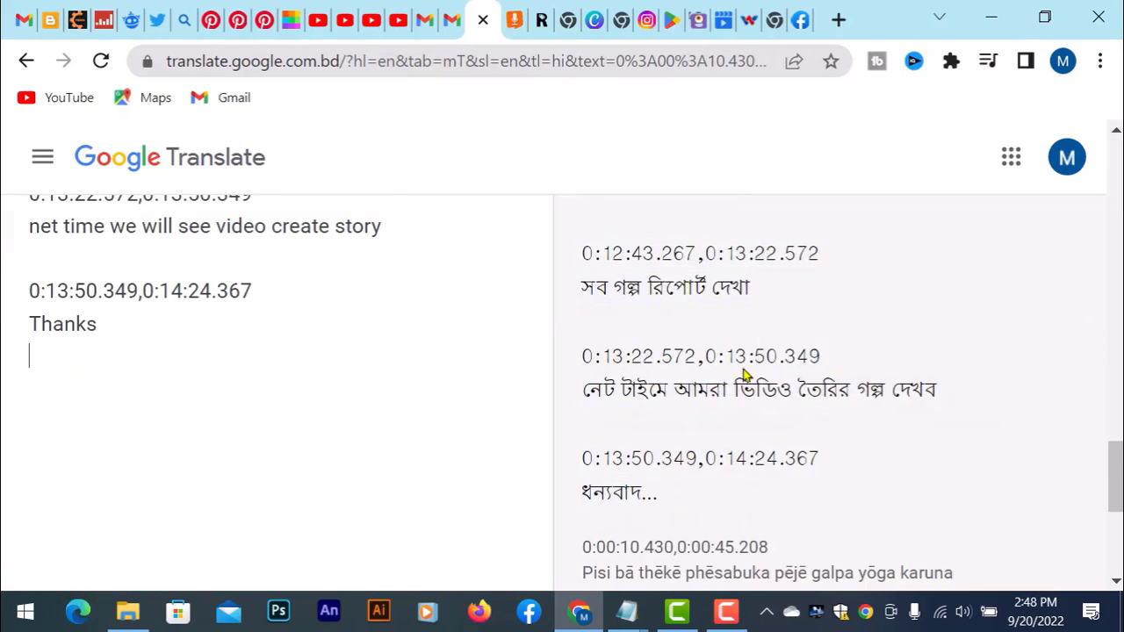
pyautogui.scroll(20, 690, 396)
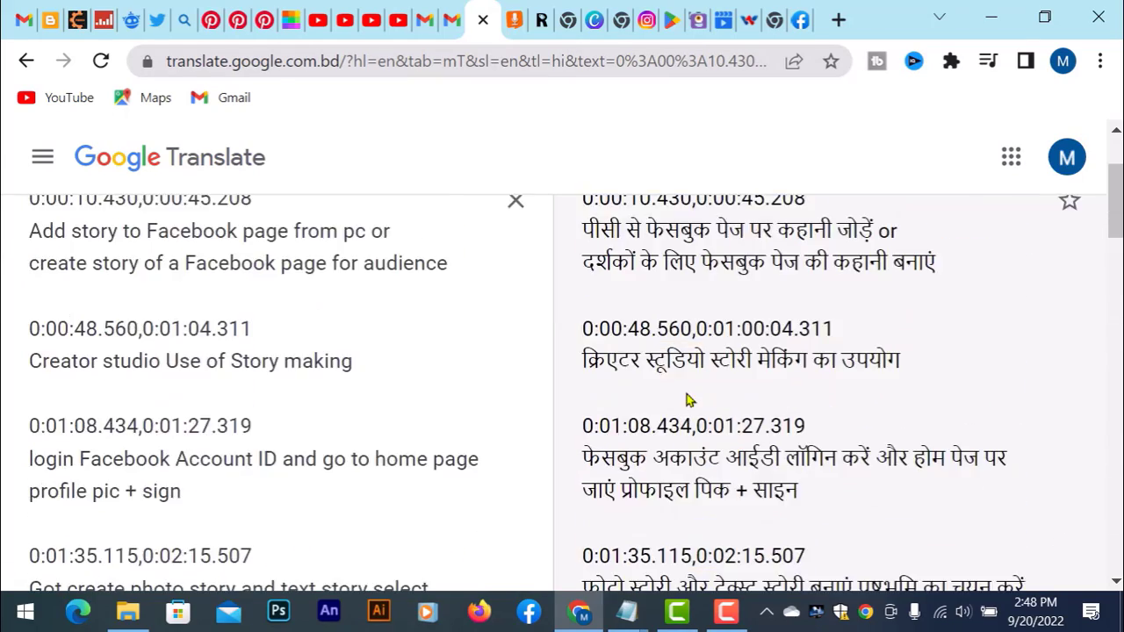
pyautogui.scroll(2, 687, 400)
# Copy the complete Hindi translation, from the 0:00:10.430 timestamp through the final caption line.
pyautogui.tripleClick(742, 395)
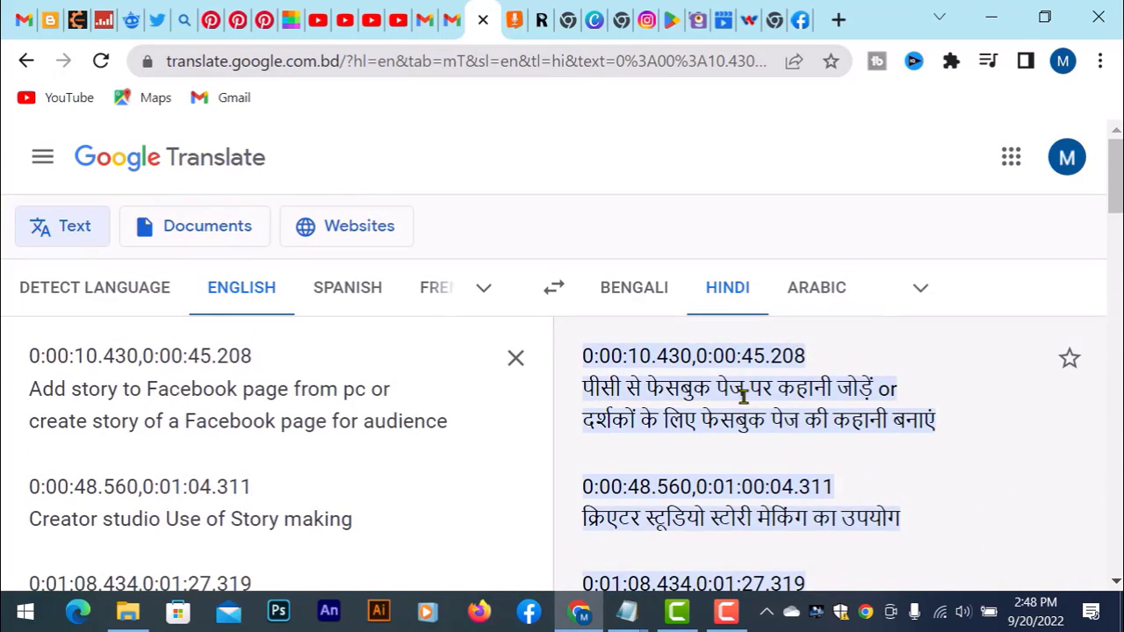
pyautogui.scroll(-2, 876, 442)
pyautogui.scroll(2, 866, 439)
pyautogui.moveTo(585, 359); pyautogui.dragTo(660, 428)
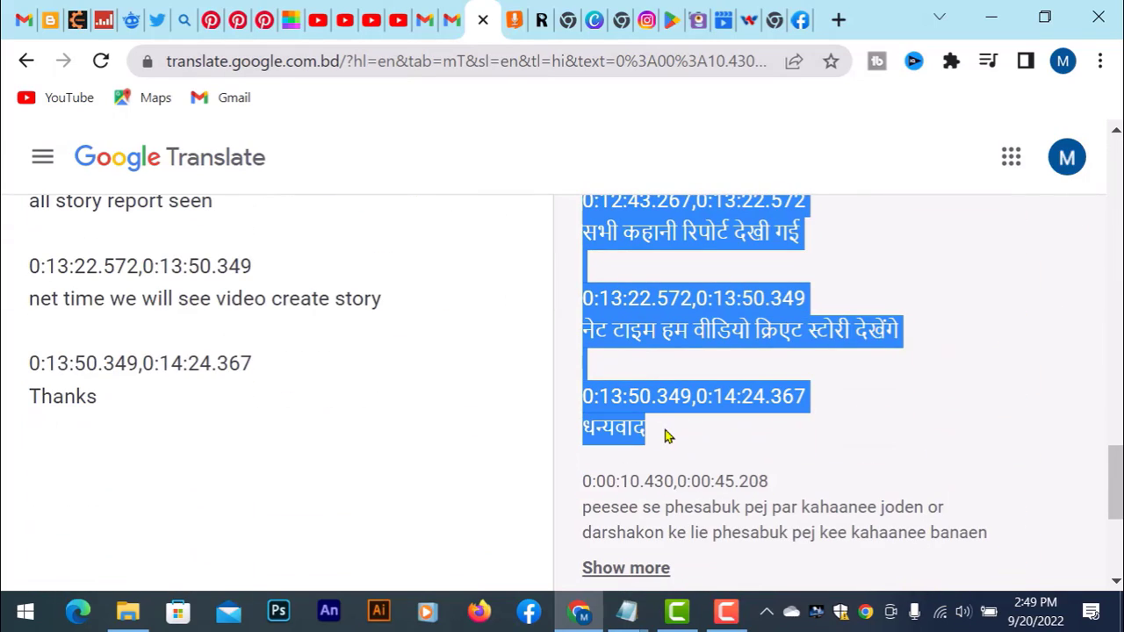
pyautogui.rightClick(686, 305)
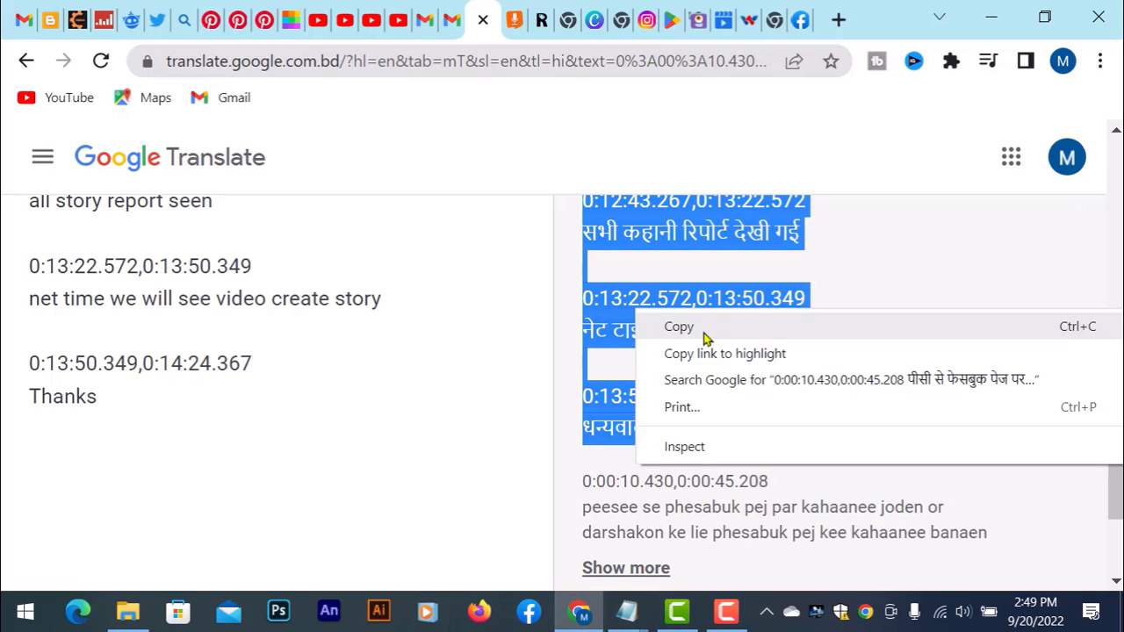
pyautogui.click(705, 337)
# Replace all the English captions in the story.en_US Notepad window with the copied Hindi translation and look through the pasted text.
pyautogui.moveTo(625, 612)
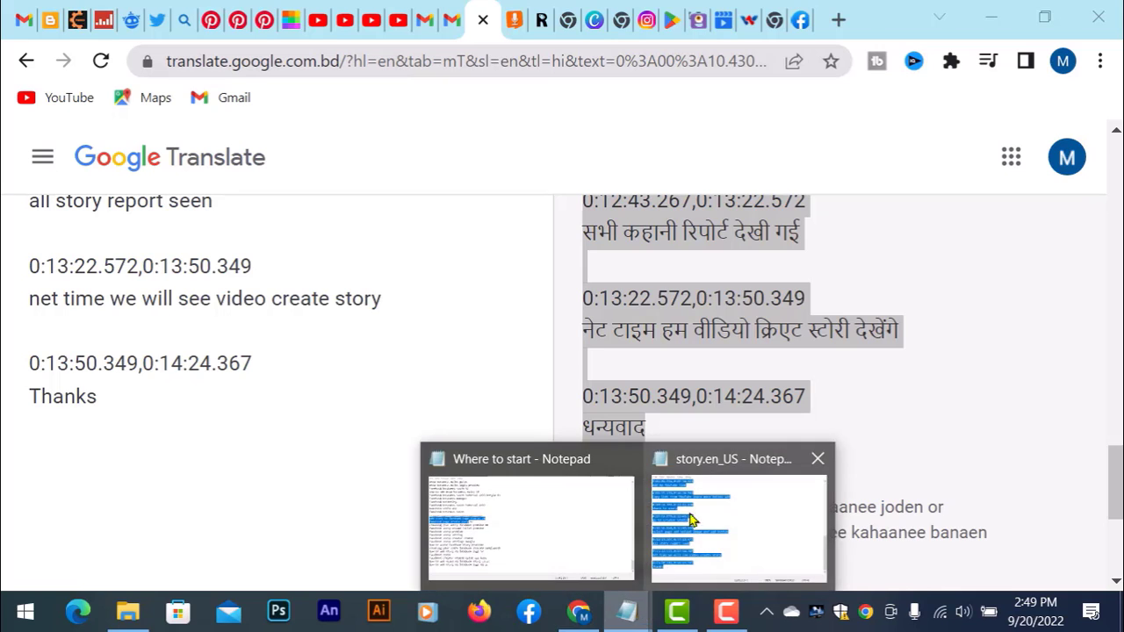
pyautogui.click(725, 515)
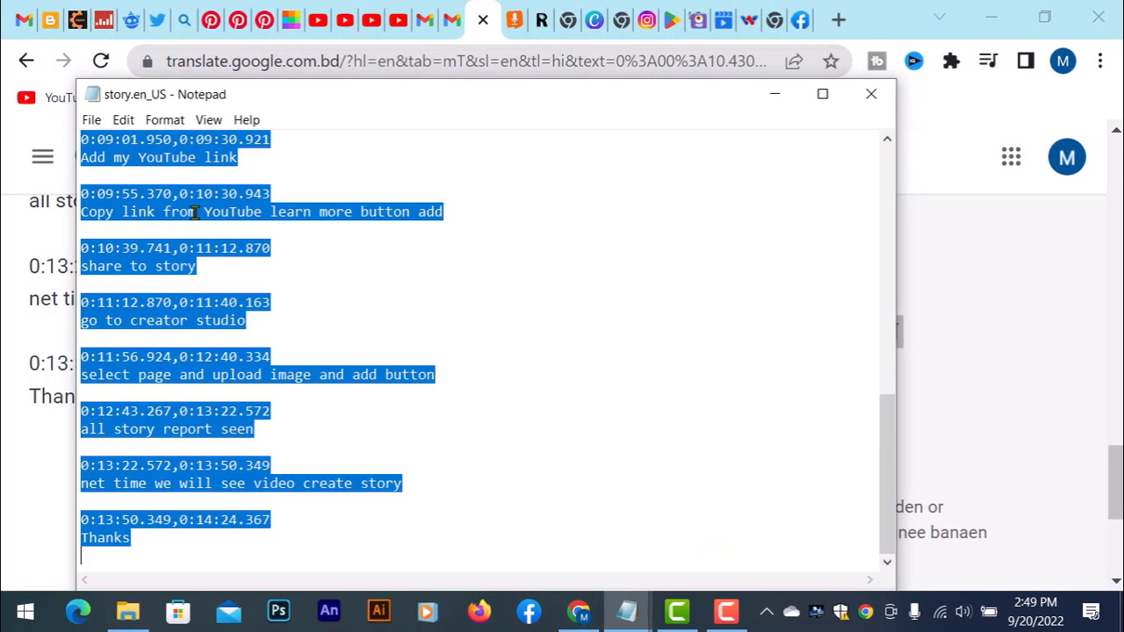
pyautogui.hotkey('ctrl', 'v')
pyautogui.scroll(10, 364, 346)
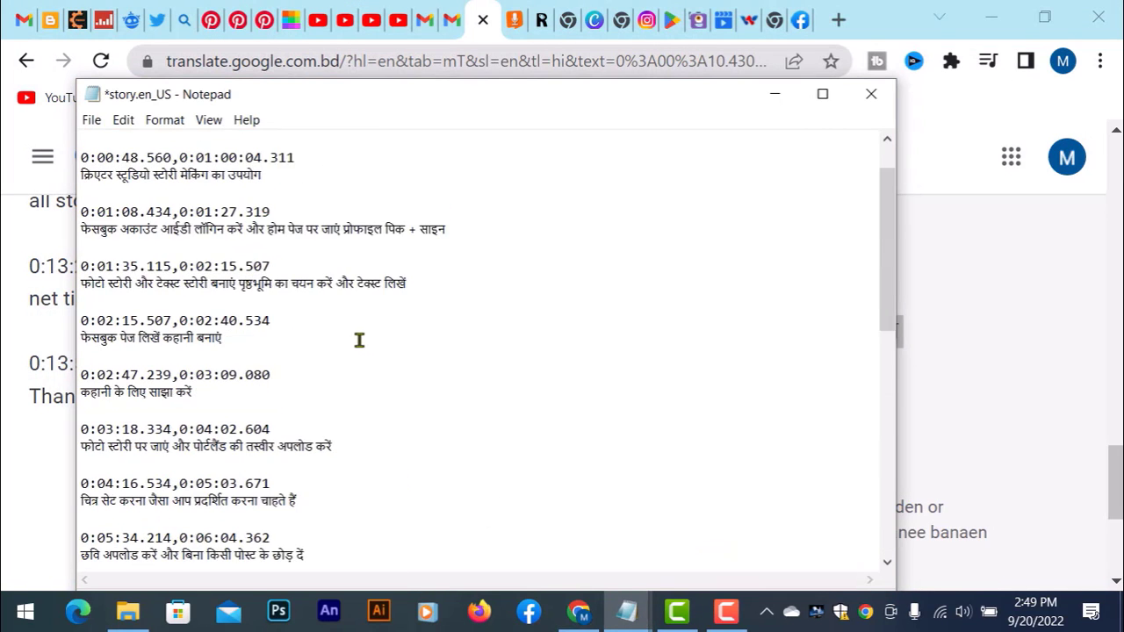
pyautogui.scroll(1, 360, 340)
pyautogui.scroll(-12, 211, 311)
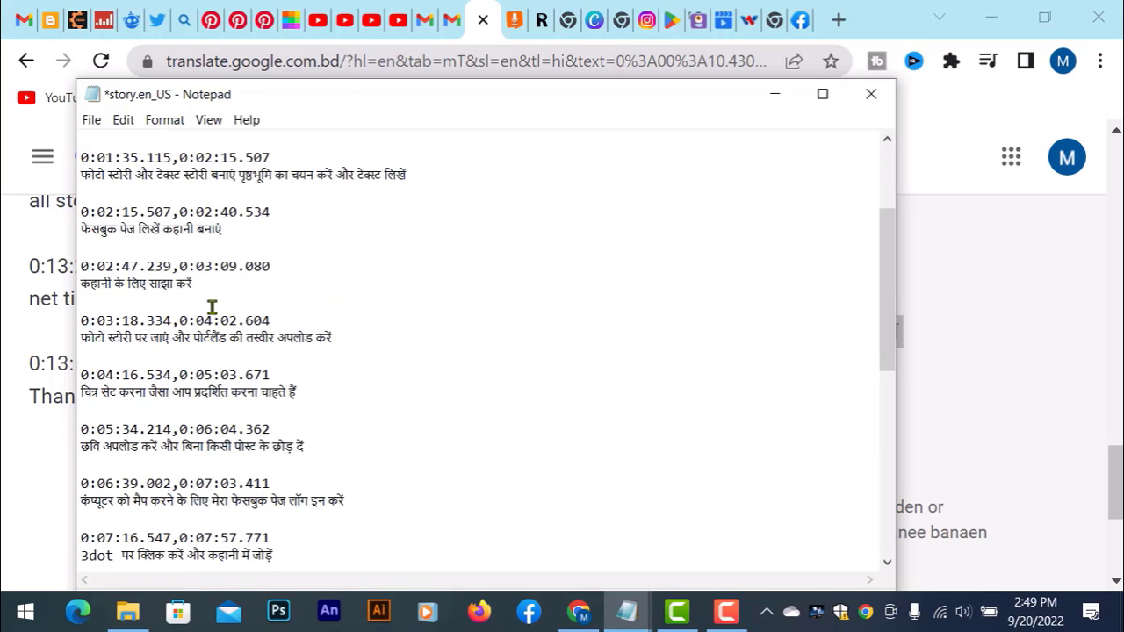
pyautogui.scroll(12, 225, 322)
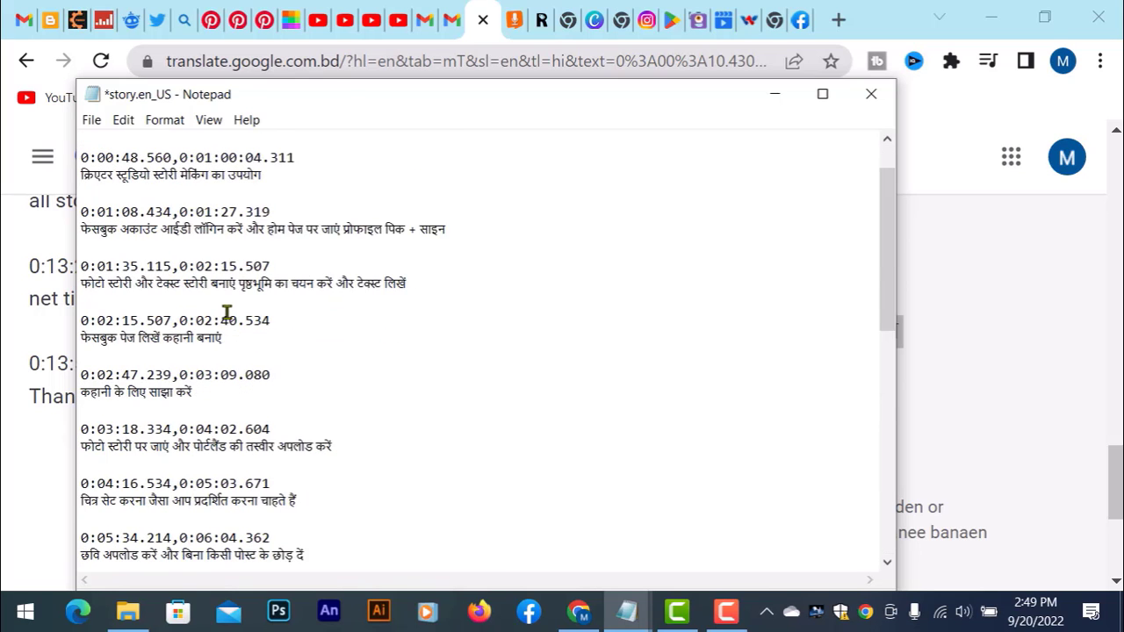
# Save the Hindi captions as a separate file named story.hindi_INDIA.srt on the Desktop.
pyautogui.click(91, 121)
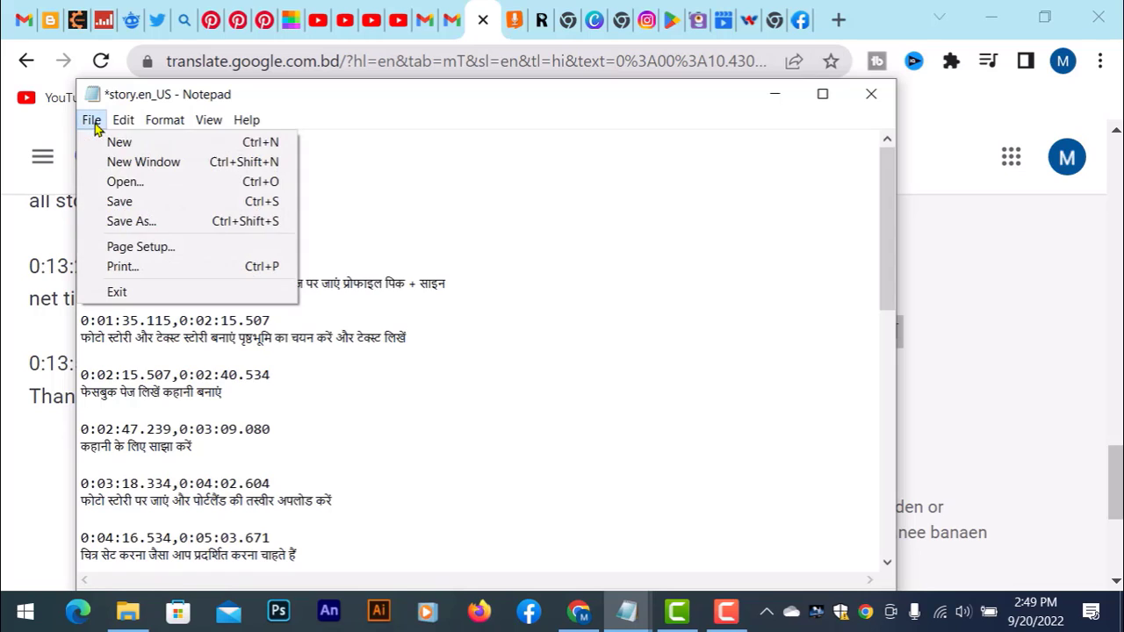
pyautogui.click(132, 221)
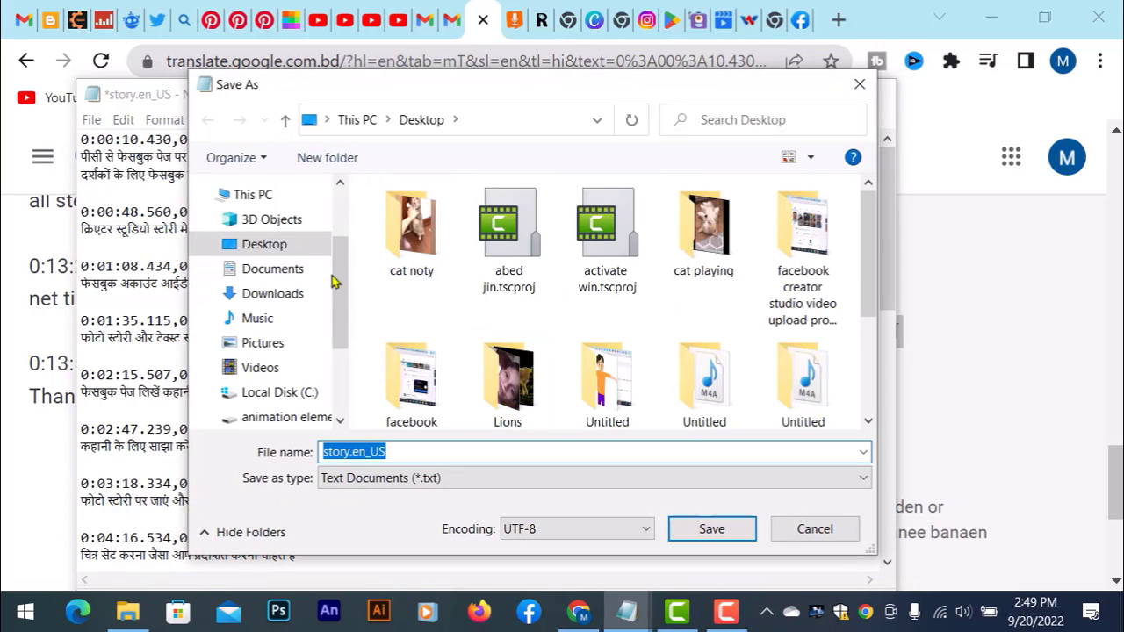
pyautogui.click(271, 246)
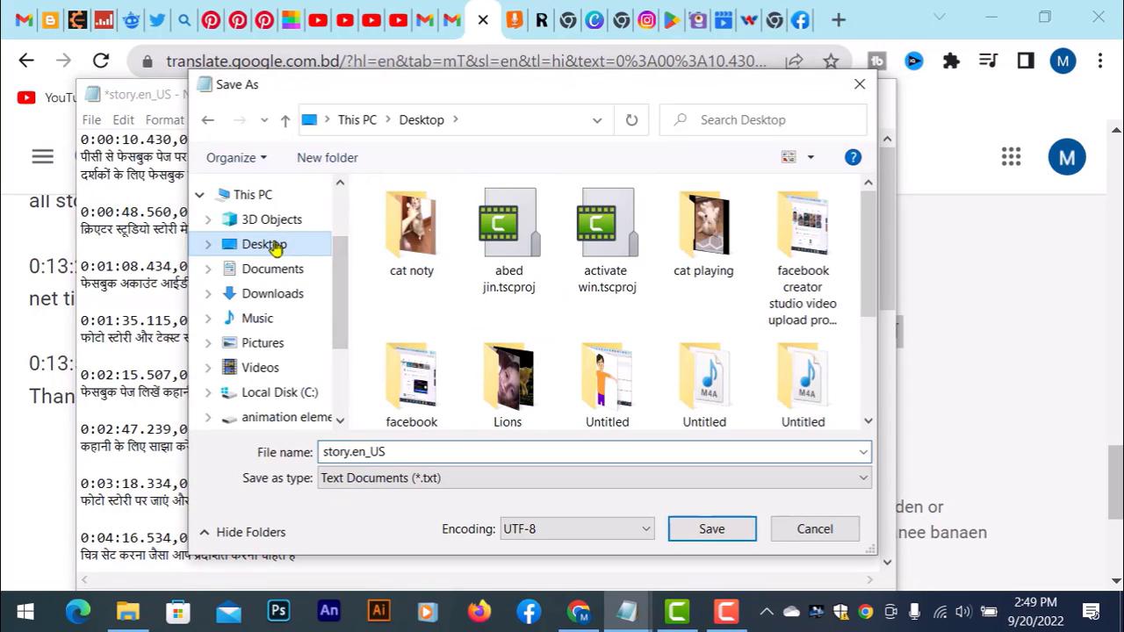
pyautogui.click(404, 445)
pyautogui.click(419, 446)
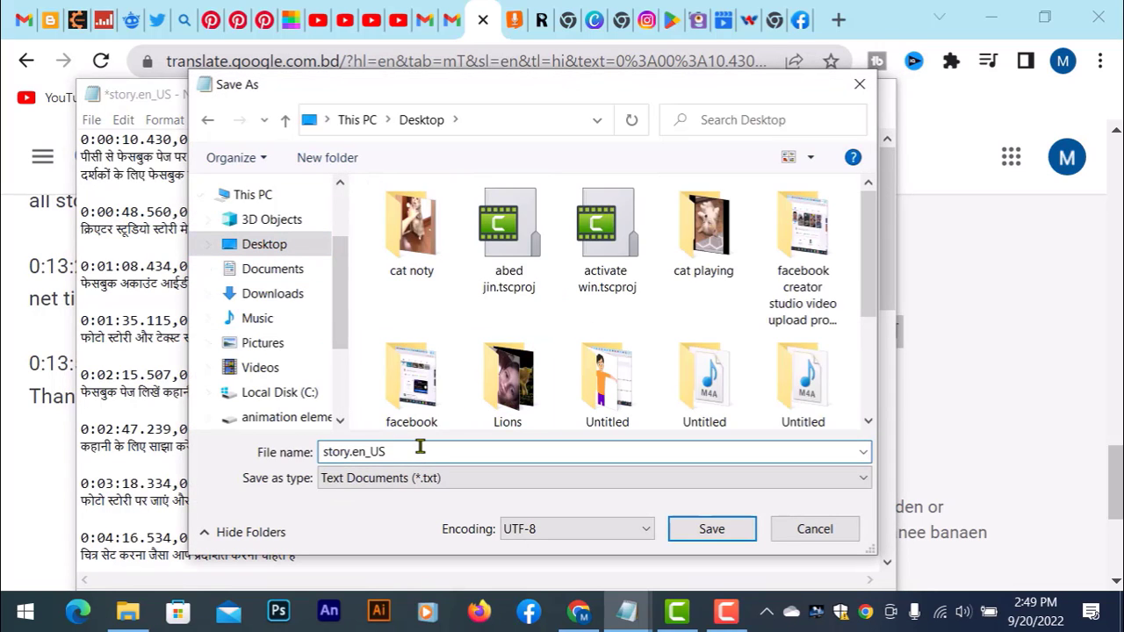
pyautogui.doubleClick(356, 451)
pyautogui.write('hindi')
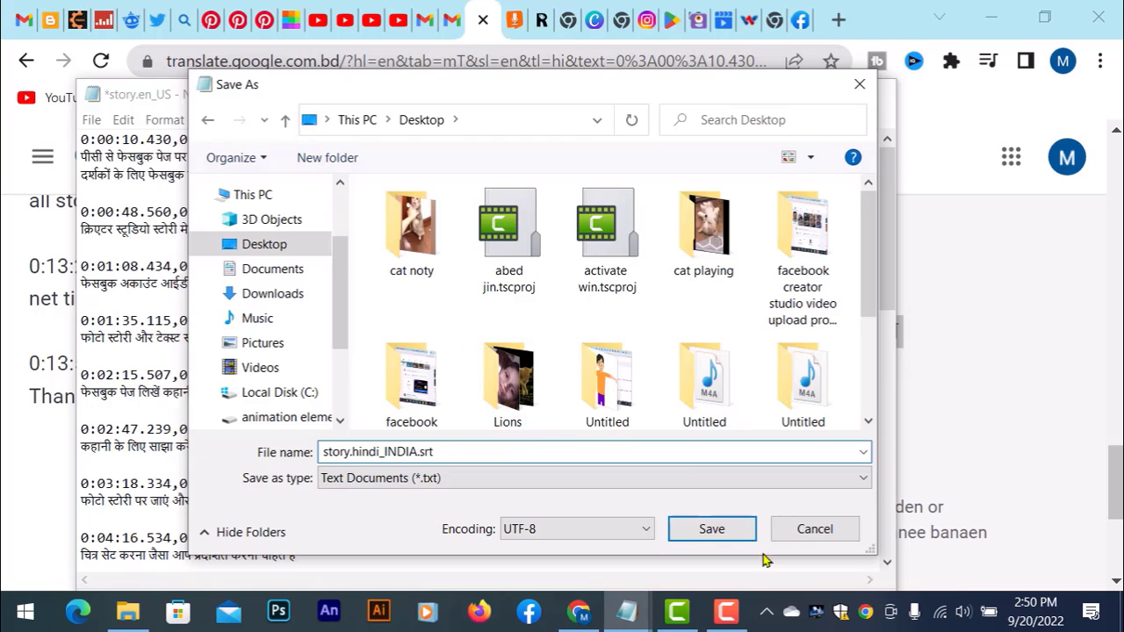
pyautogui.click(707, 532)
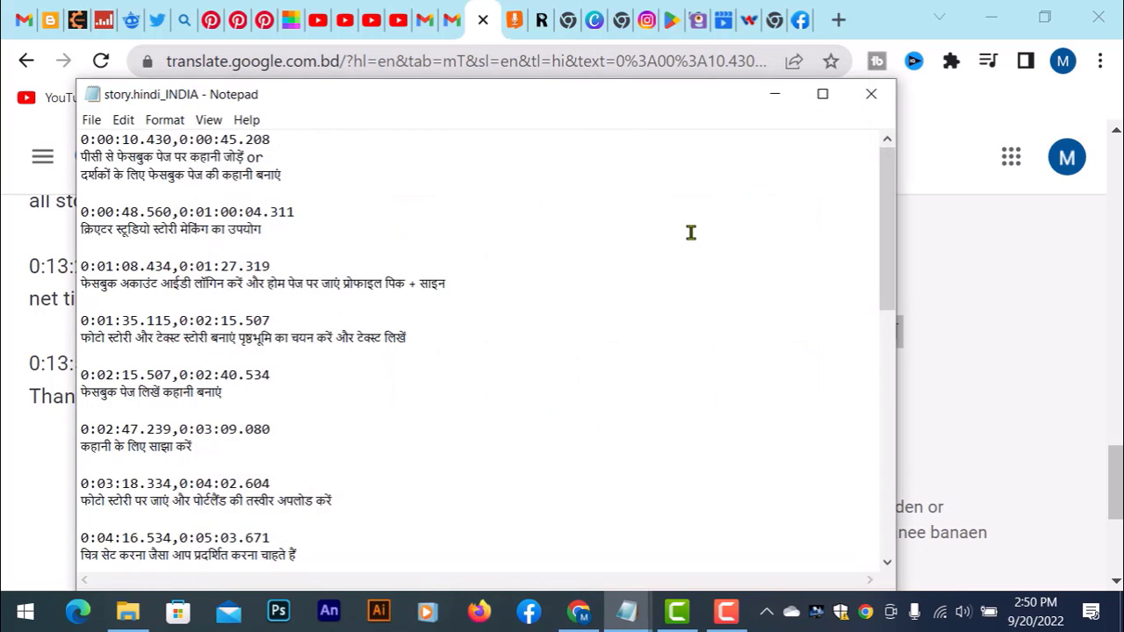
# Minimize Notepad and the browser, and move the story.hindi_INDIA file to an empty area of the desktop near story.en_US.
pyautogui.click(774, 94)
pyautogui.click(991, 20)
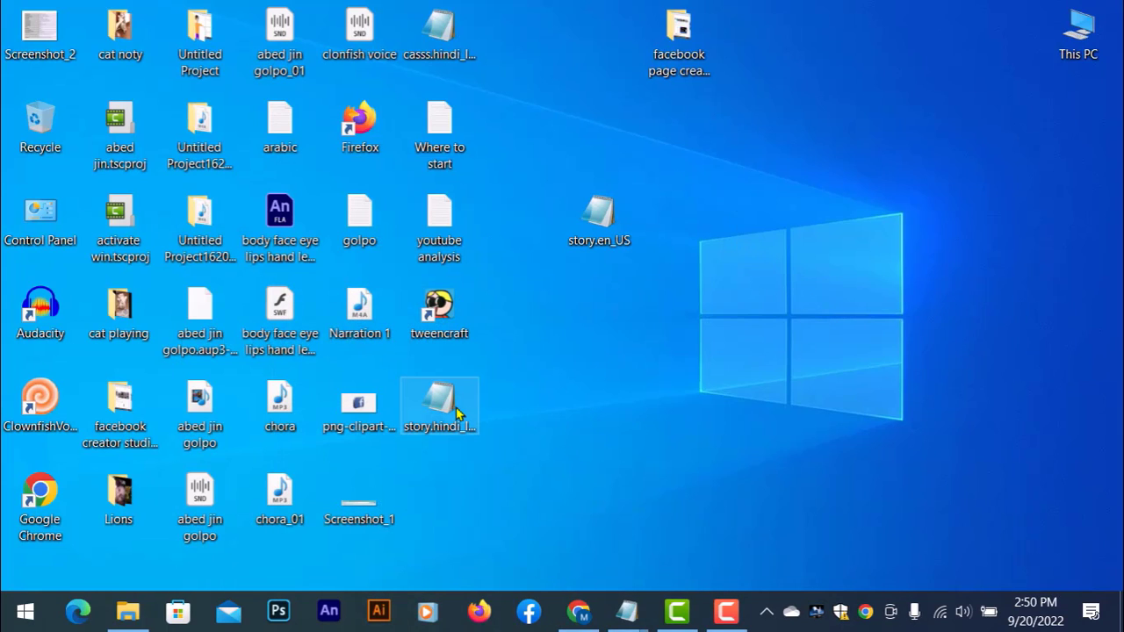
pyautogui.moveTo(456, 407); pyautogui.dragTo(776, 145)
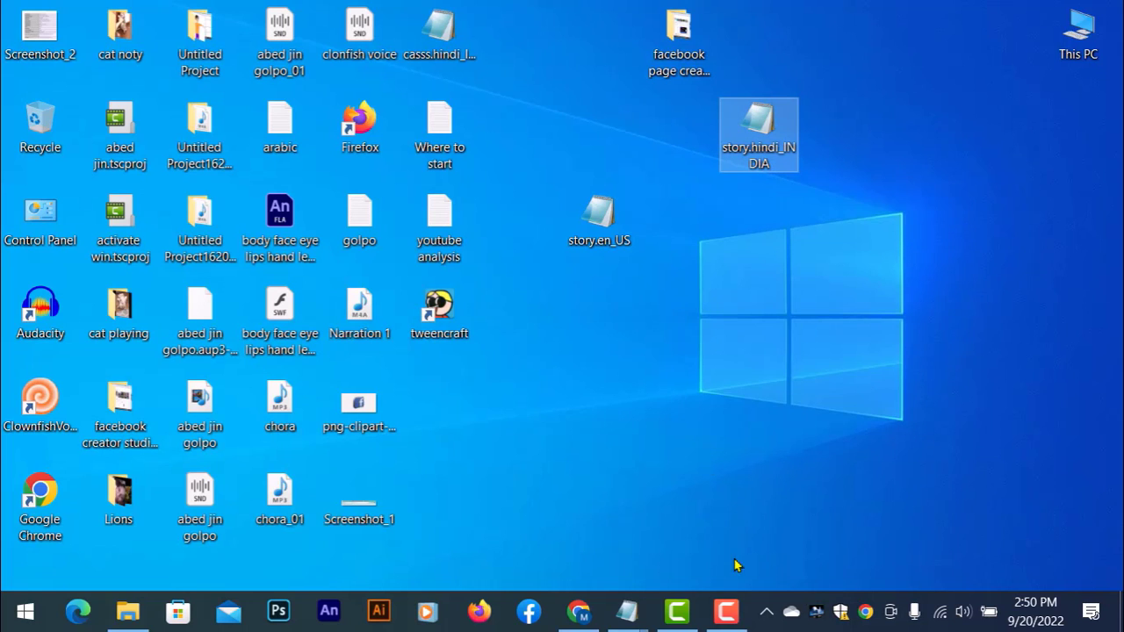
# Return to the Hindi subtitle editor in YouTube Studio and try to upload story.hindi_INDIA from the Desktop as a file with timing.
pyautogui.click(580, 615)
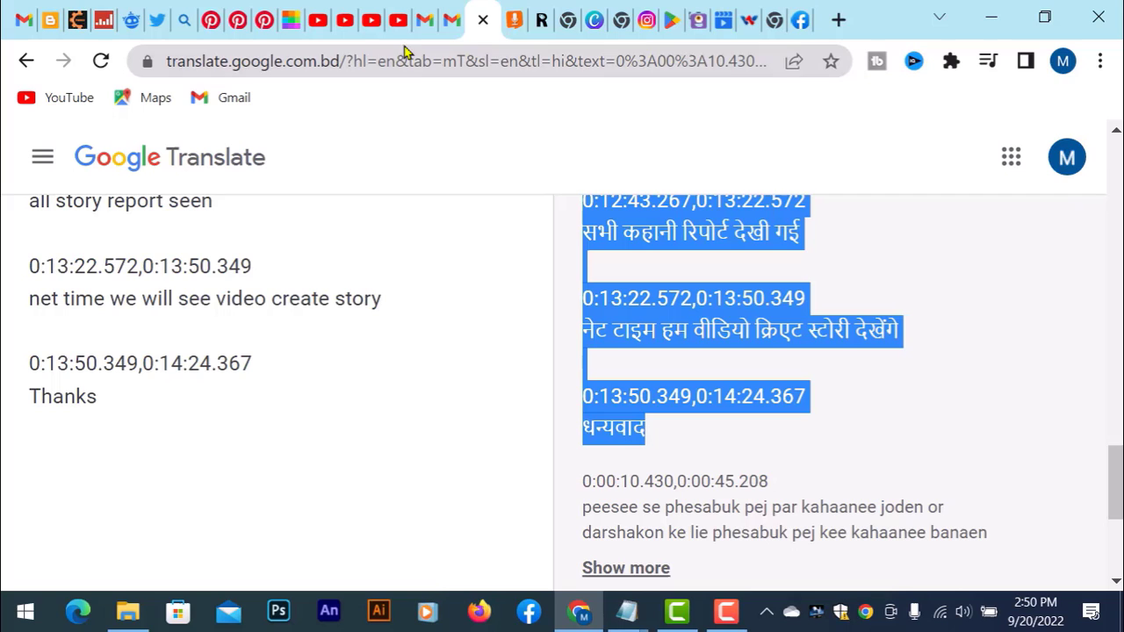
pyautogui.click(326, 32)
pyautogui.click(351, 33)
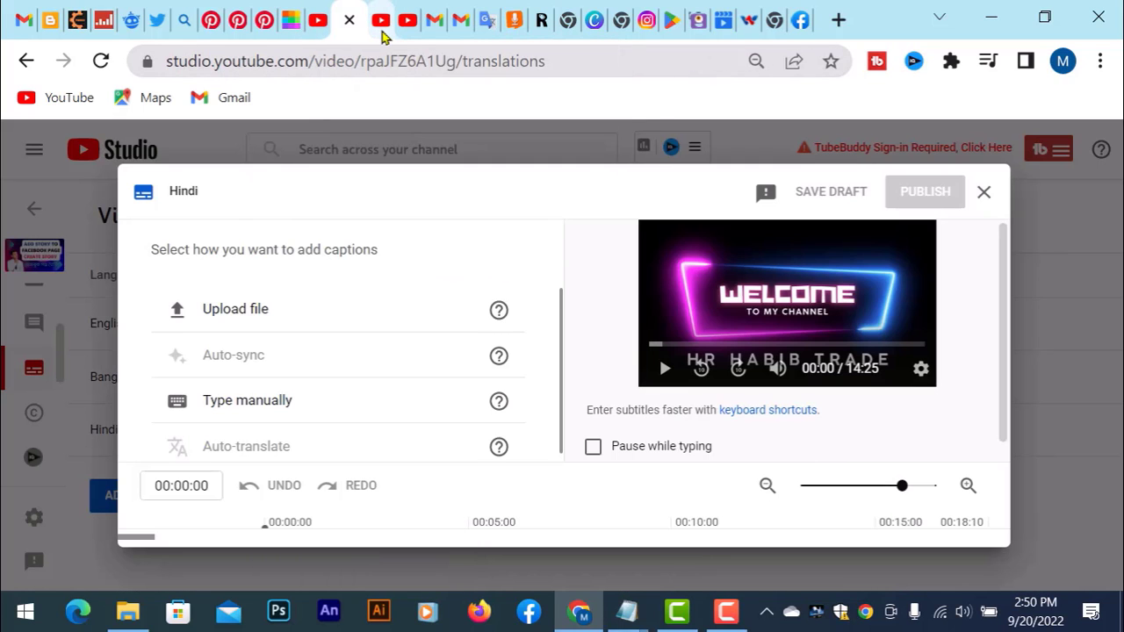
pyautogui.click(313, 321)
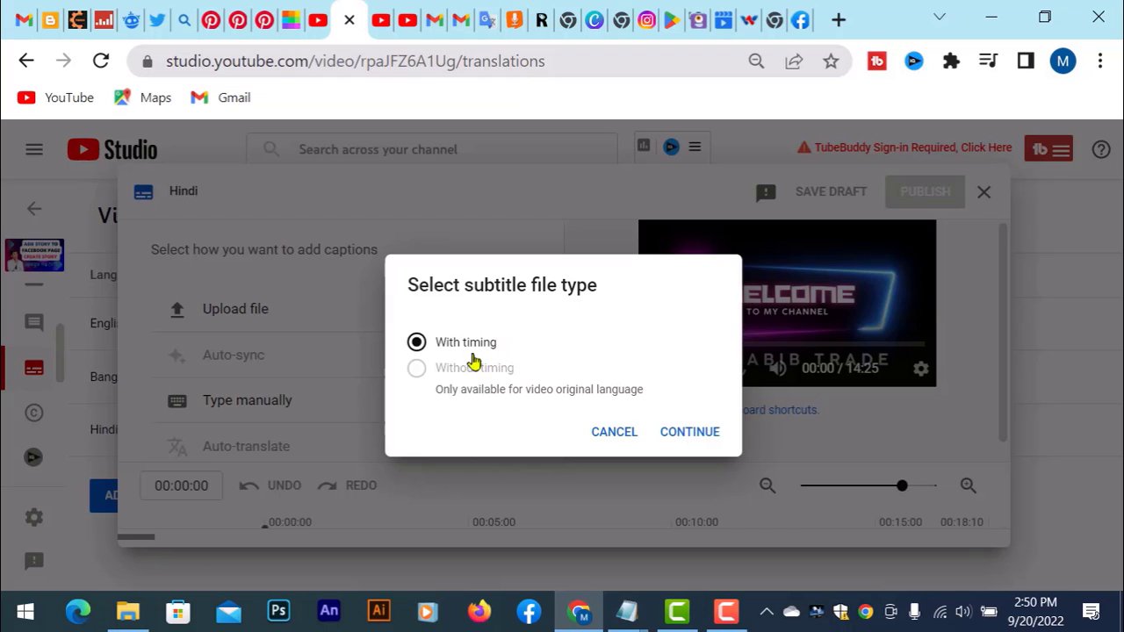
pyautogui.click(682, 433)
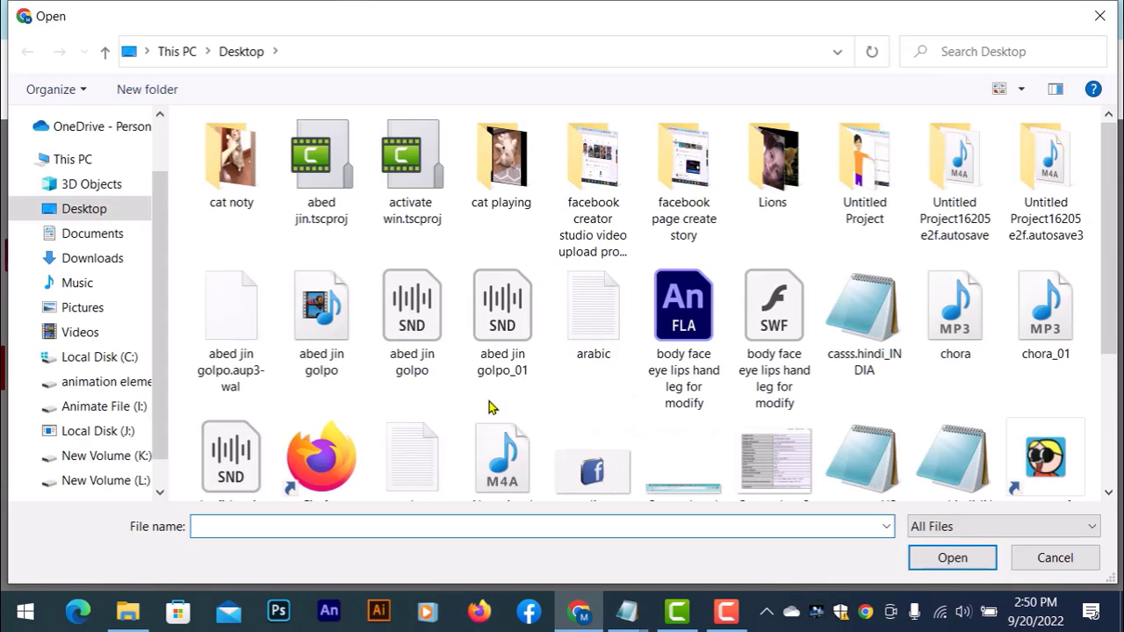
pyautogui.scroll(-1, 762, 274)
pyautogui.scroll(-2, 762, 274)
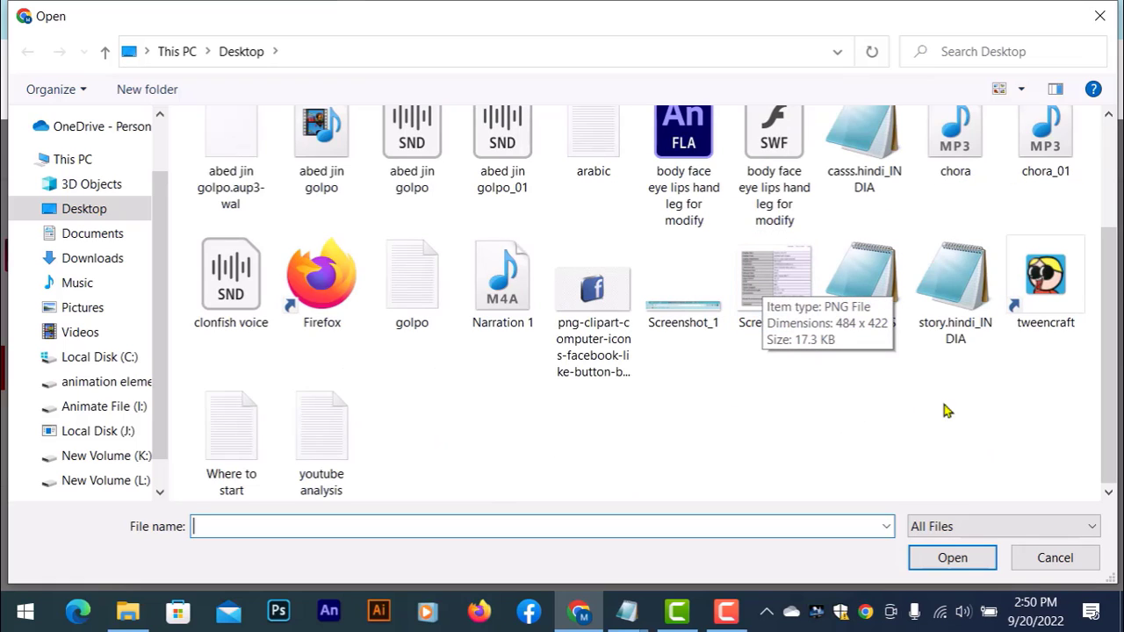
pyautogui.click(987, 326)
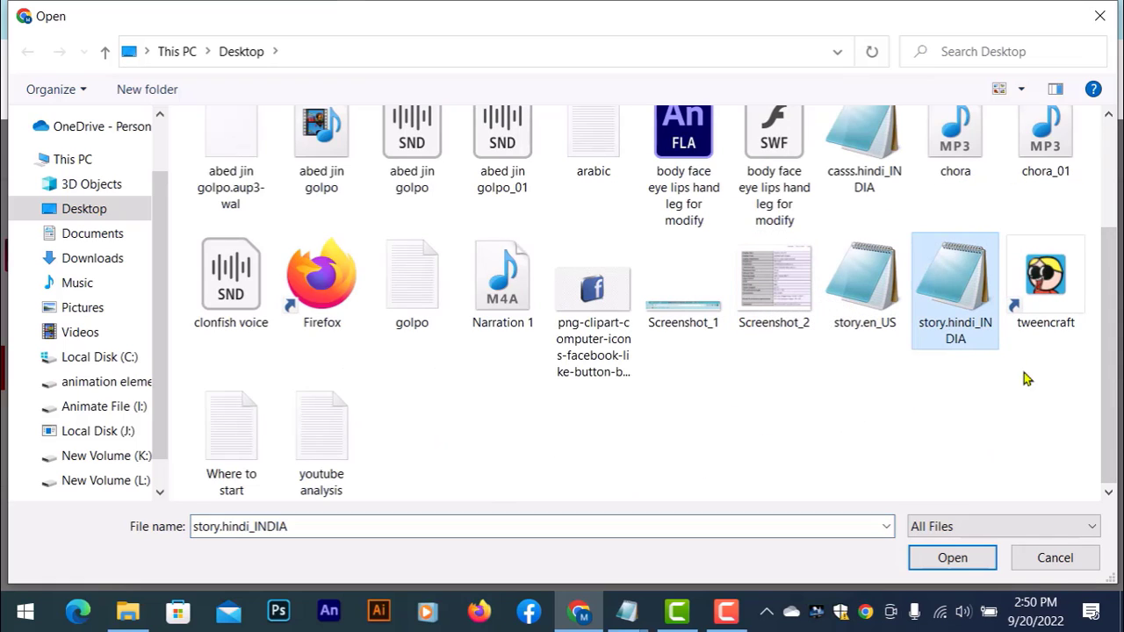
pyautogui.click(954, 556)
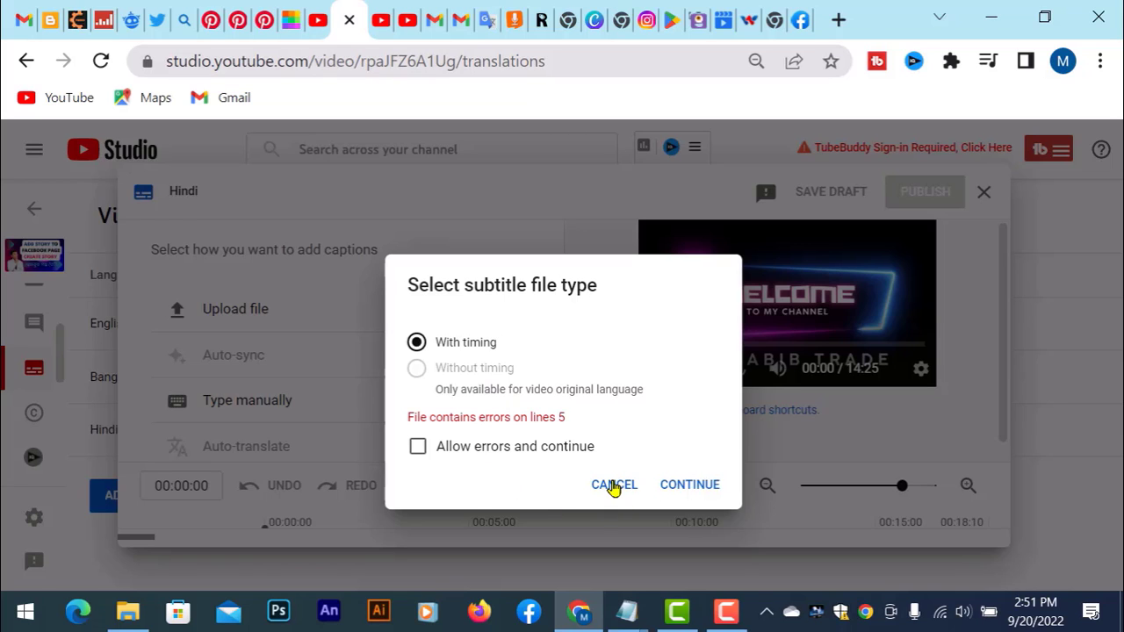
pyautogui.click(614, 486)
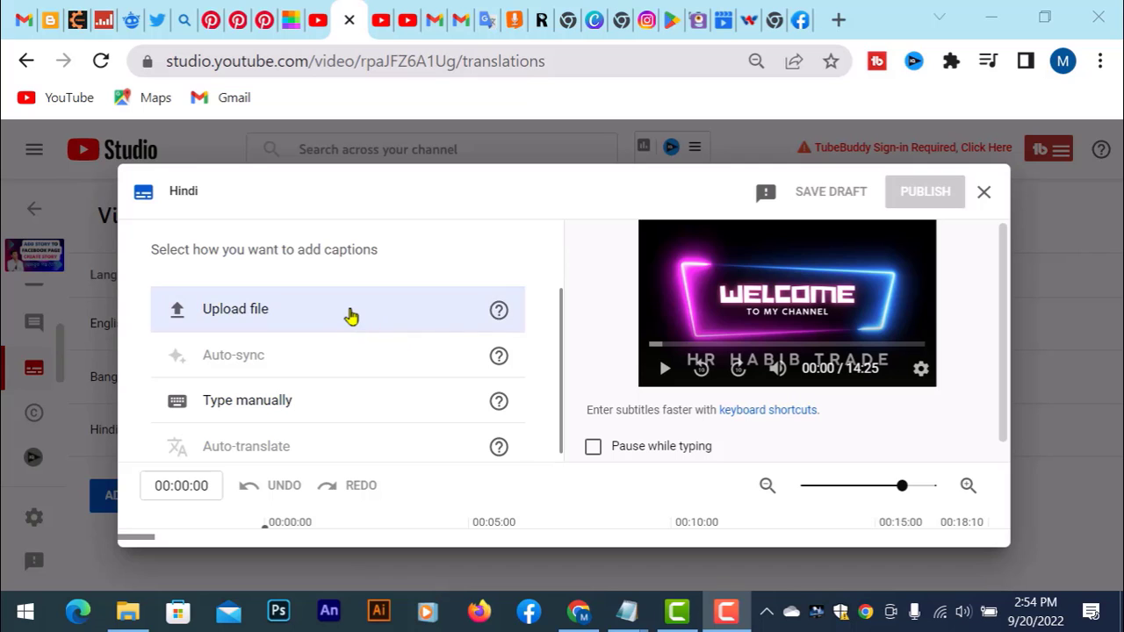
# Try to upload the storyc.hindi_IND file from the Desktop as Hindi subtitles with timing.
pyautogui.click(381, 315)
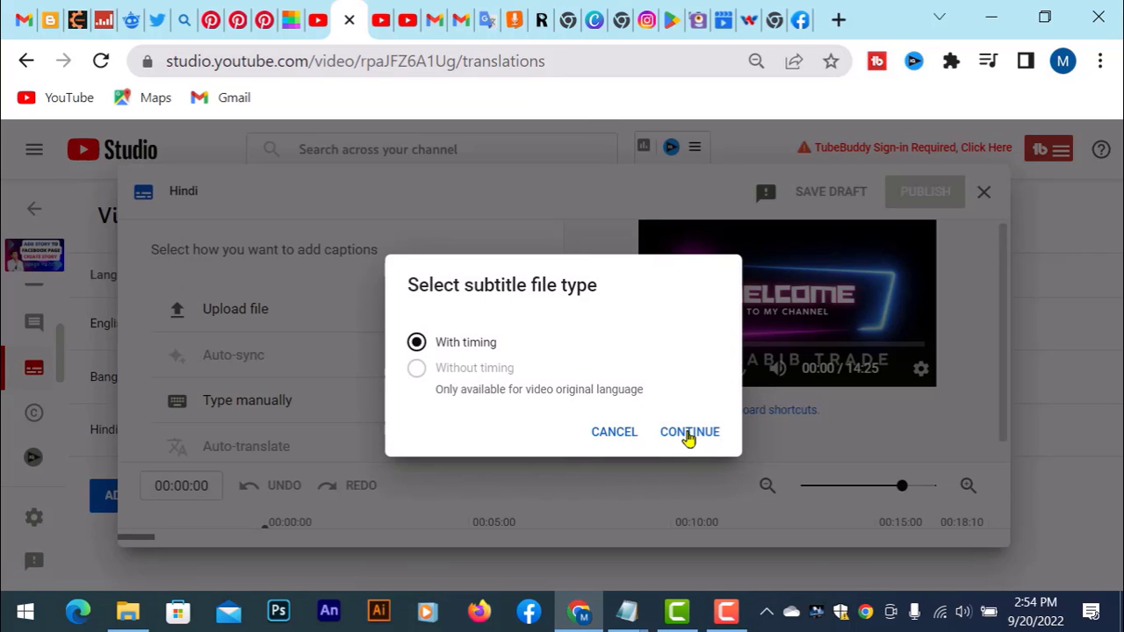
pyautogui.click(686, 432)
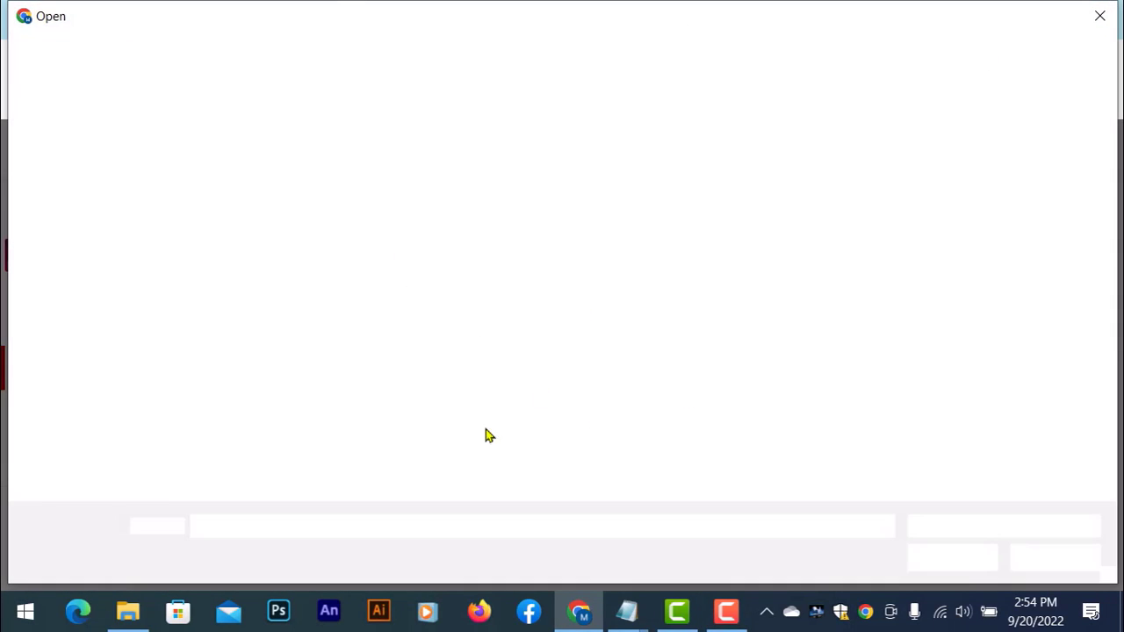
pyautogui.scroll(-3, 702, 303)
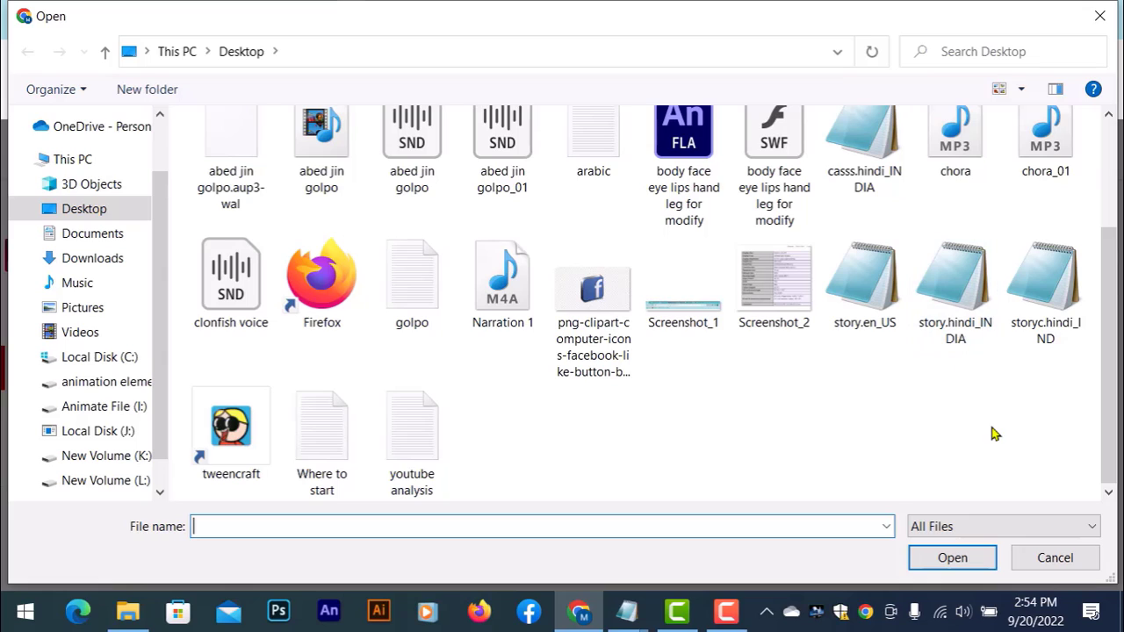
pyautogui.click(1054, 338)
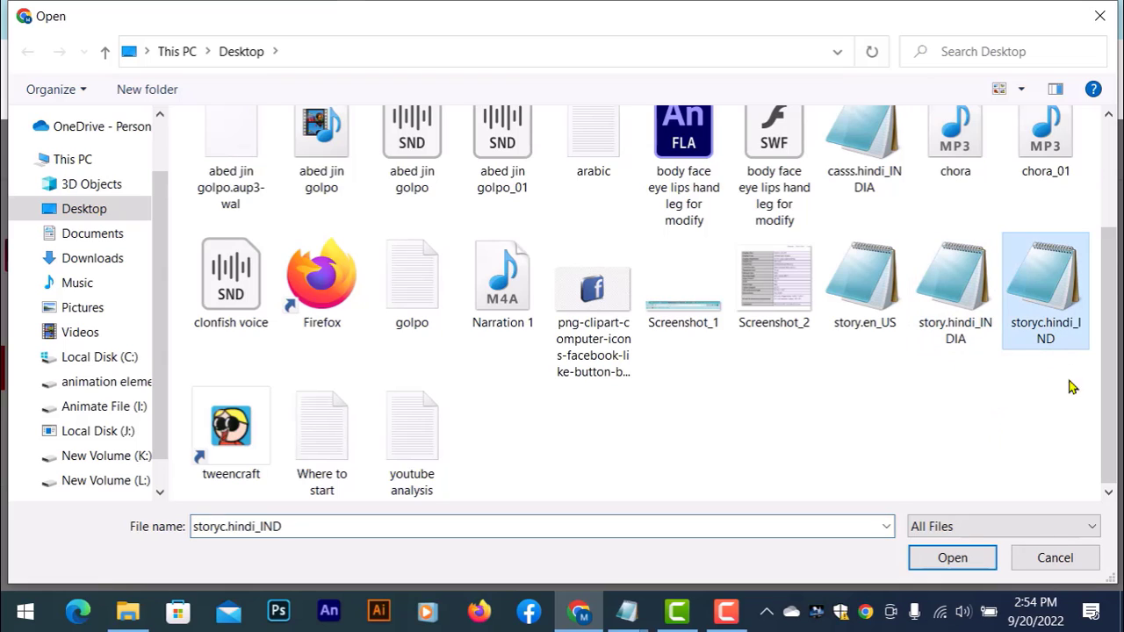
pyautogui.click(948, 559)
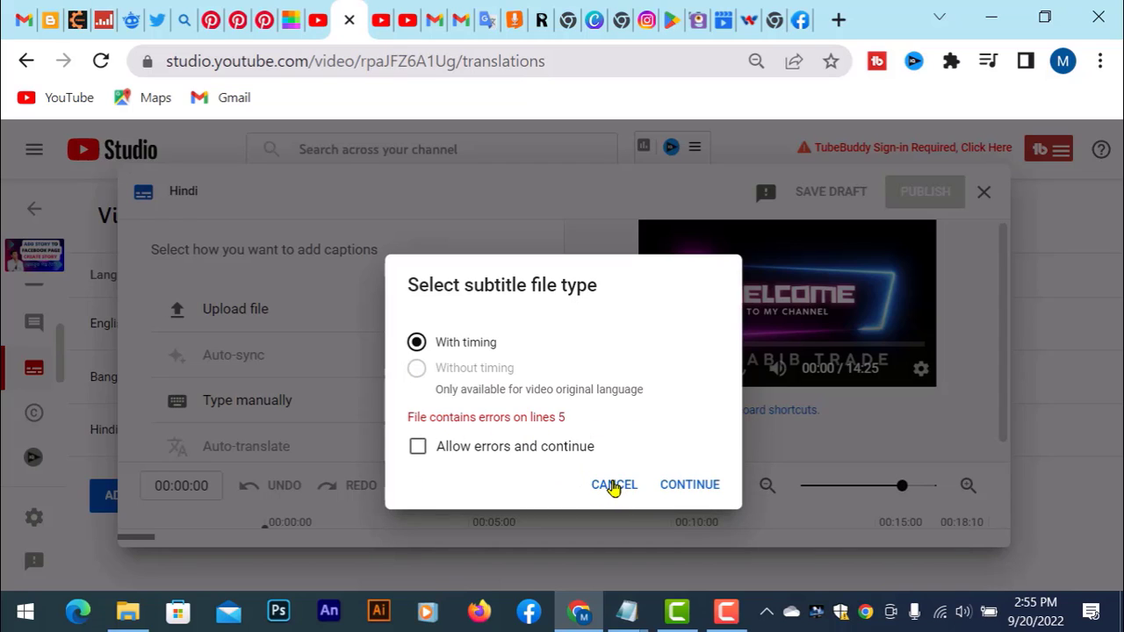
pyautogui.click(613, 485)
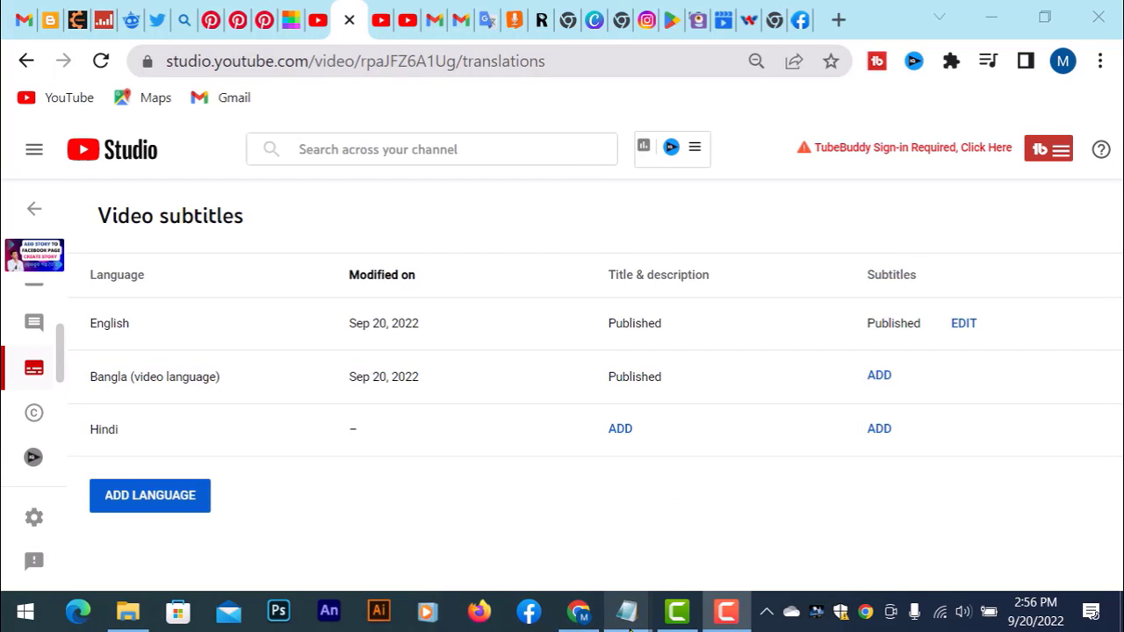
# Minimize the browser, review the timed Hindi captions in storyc.hindi_IND in Notepad, and move its window clear of the story files on the desktop.
pyautogui.moveTo(630, 626)
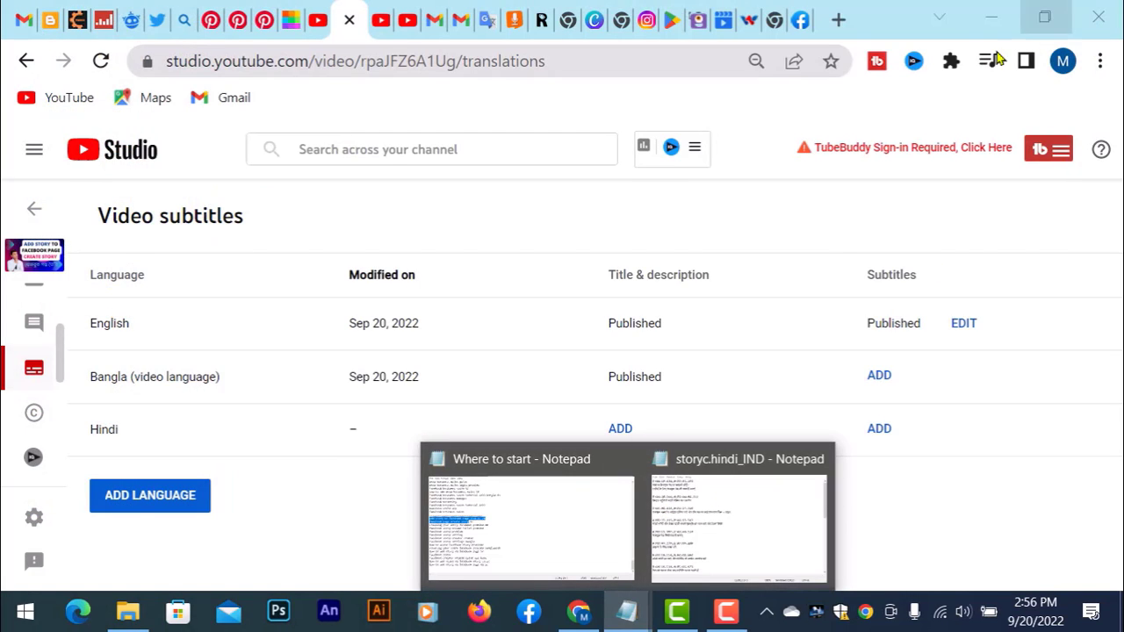
pyautogui.click(991, 17)
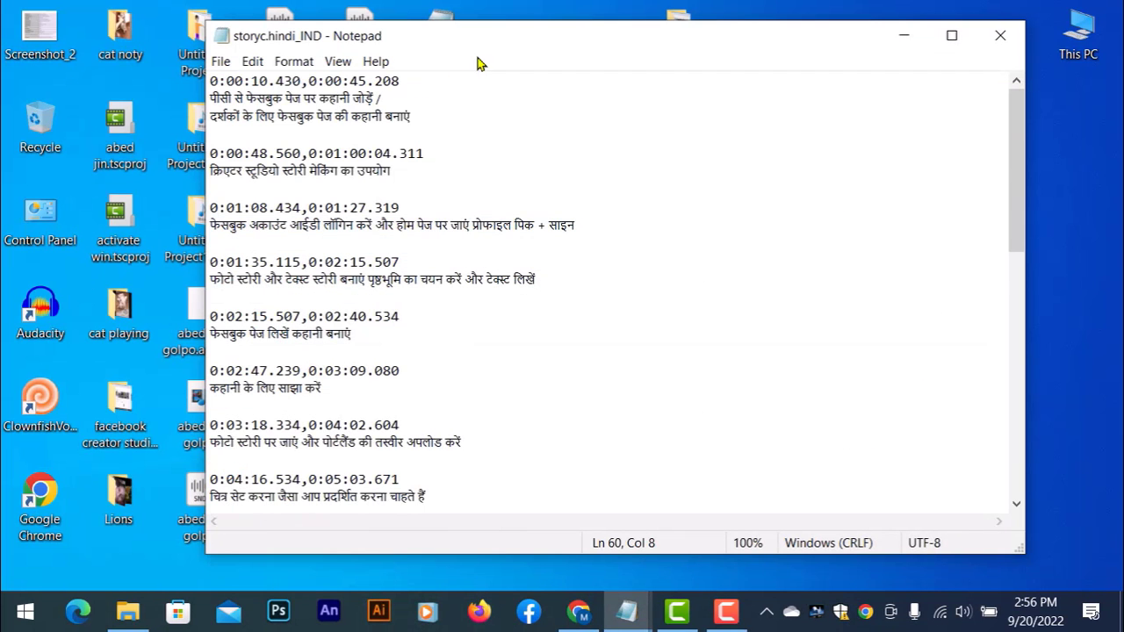
pyautogui.scroll(-3, 356, 298)
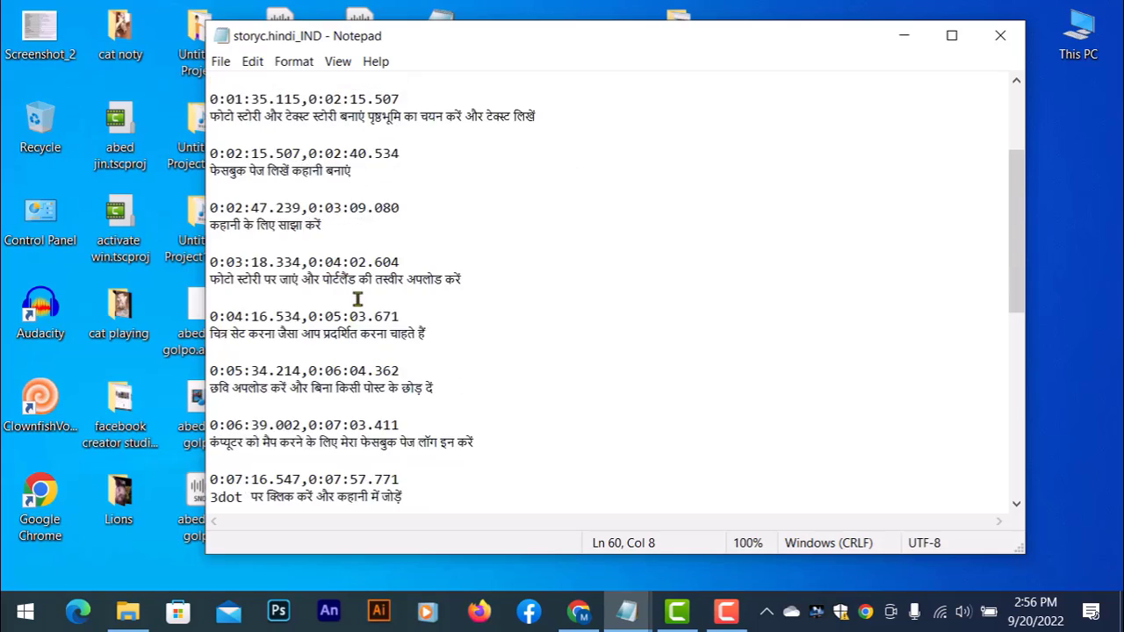
pyautogui.scroll(3, 363, 301)
pyautogui.moveTo(488, 60); pyautogui.dragTo(880, 309)
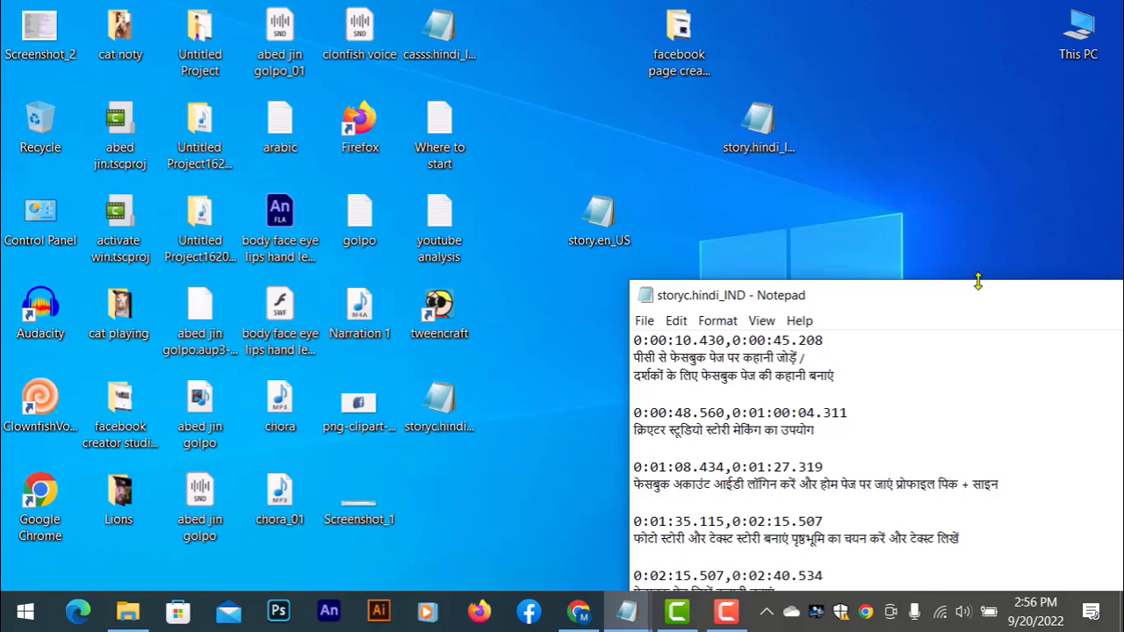
pyautogui.moveTo(973, 302); pyautogui.dragTo(838, 250)
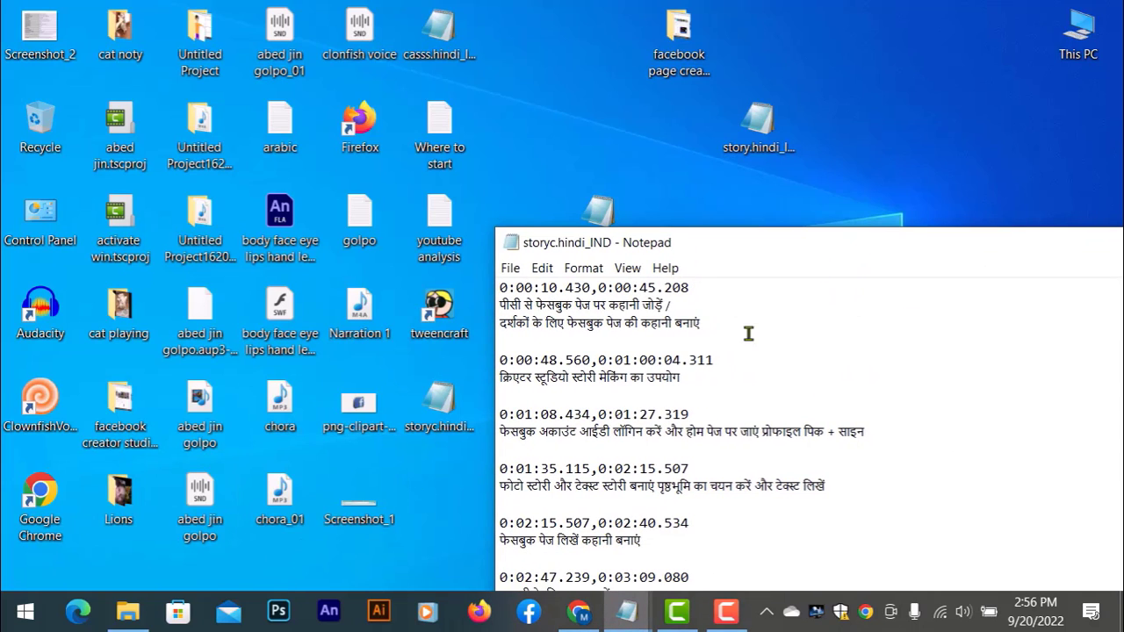
pyautogui.moveTo(860, 253); pyautogui.dragTo(494, 411)
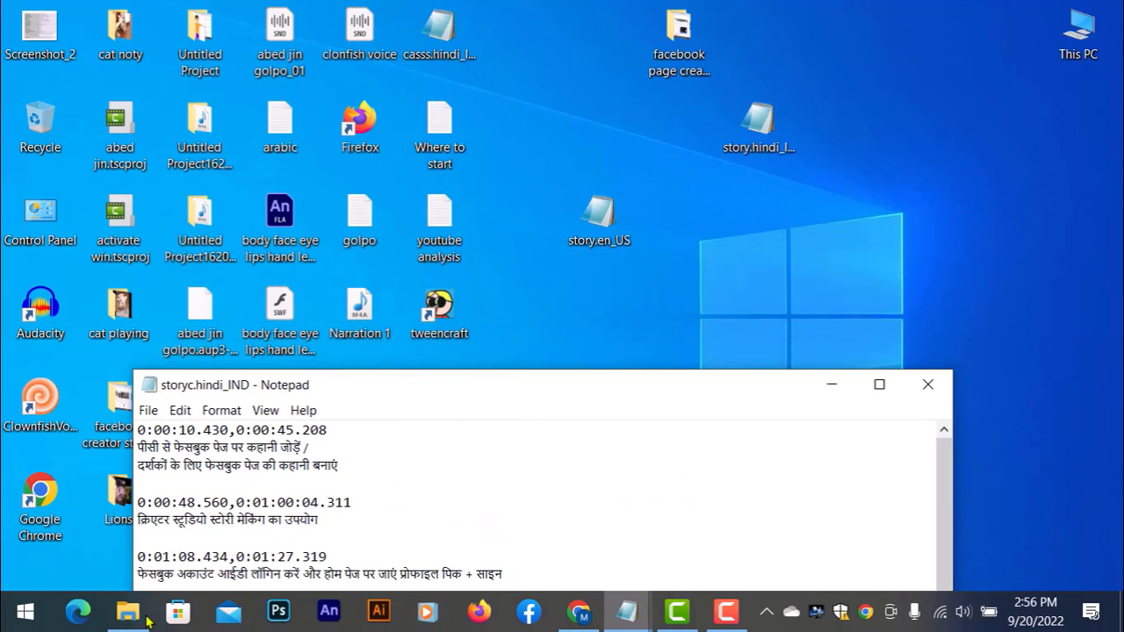
# Return to the video's subtitles page in YouTube Studio and check the status of the English, Bangla and Hindi entries.
pyautogui.click(582, 614)
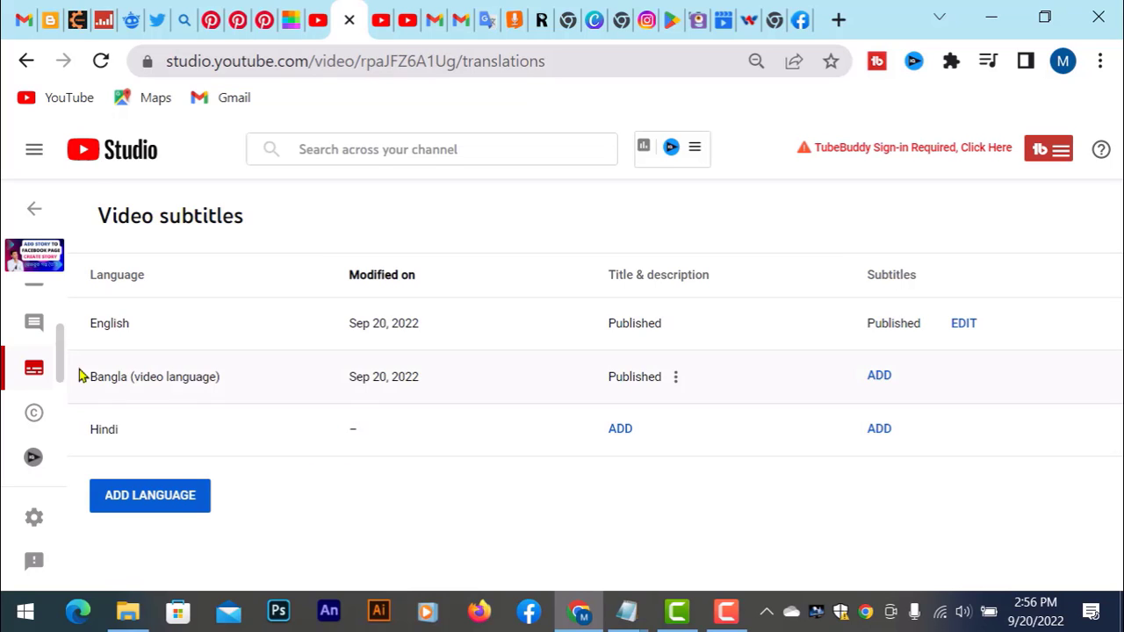
pyautogui.scroll(2, 33, 364)
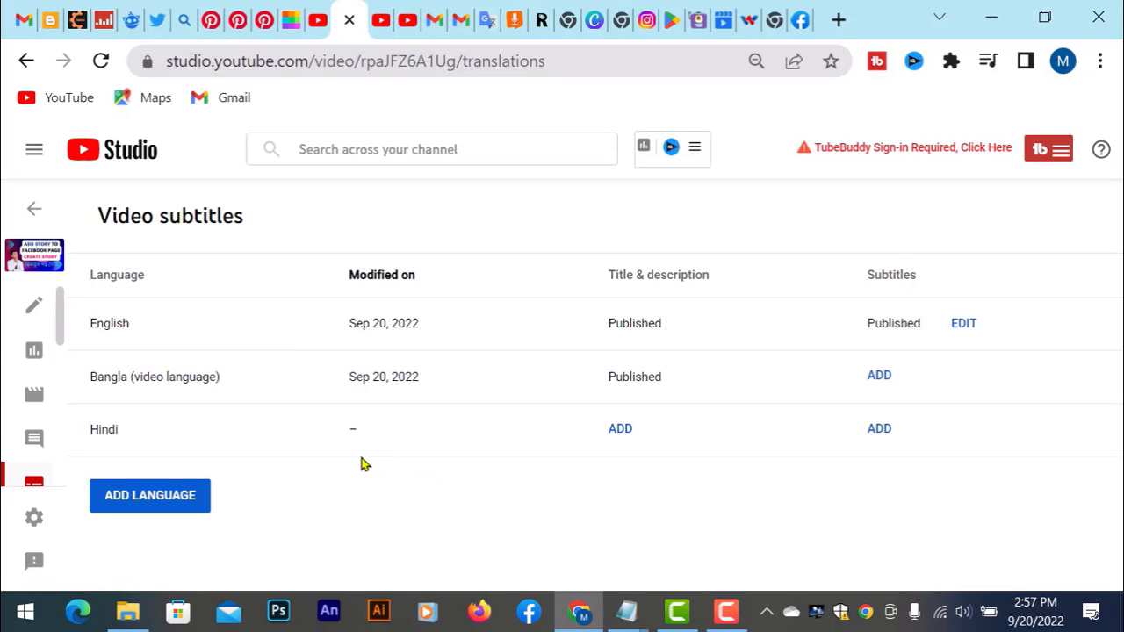
pyautogui.scroll(-2, 45, 346)
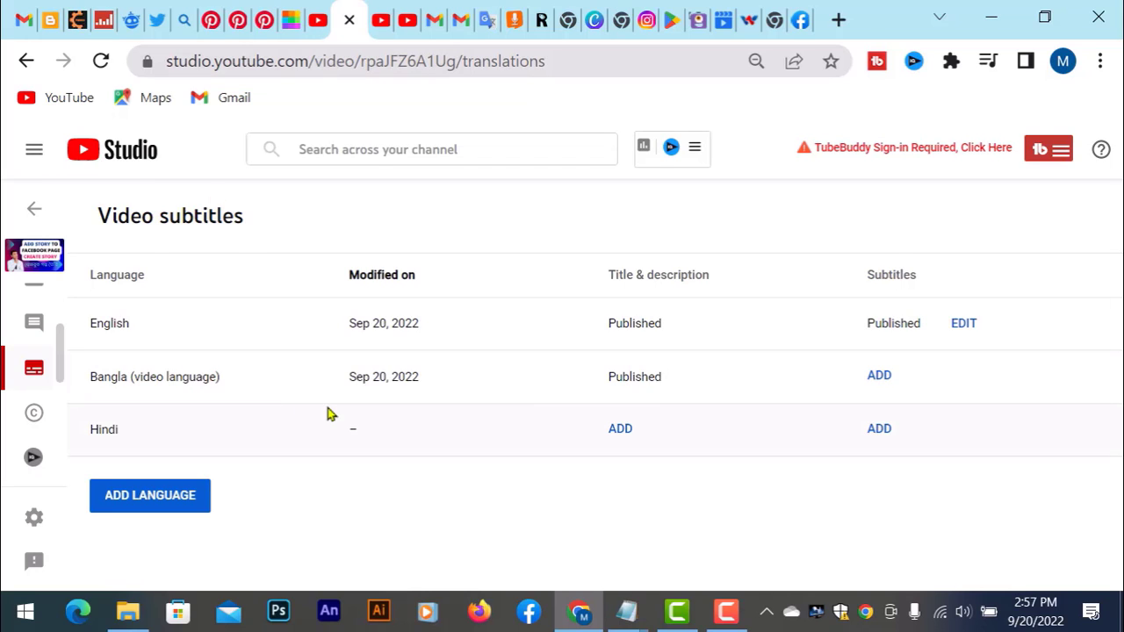
pyautogui.scroll(1, 36, 386)
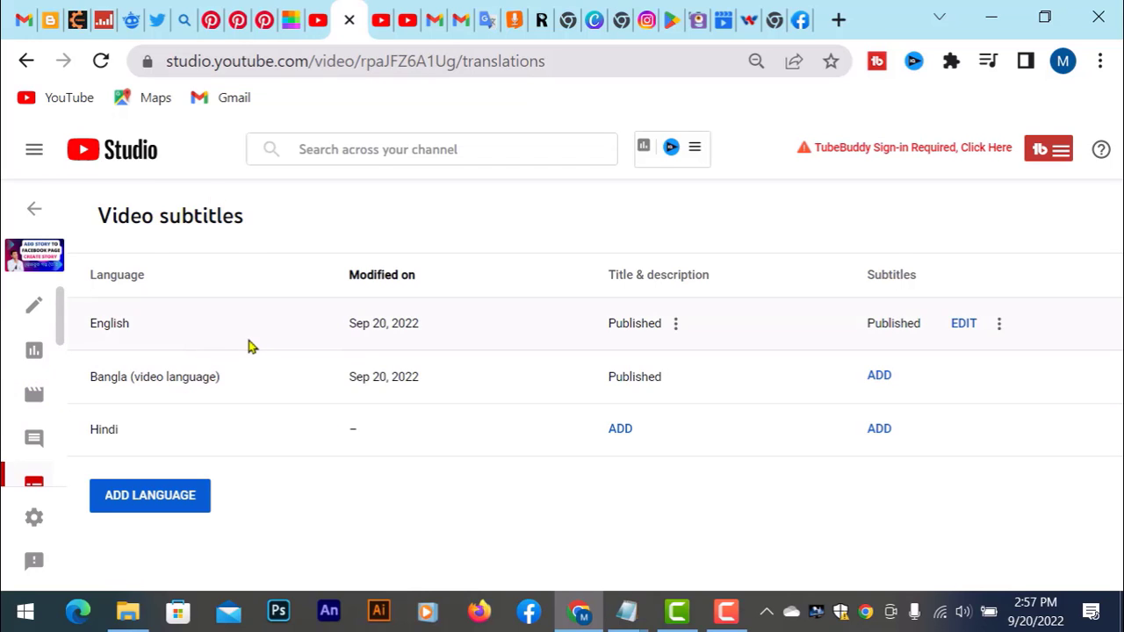